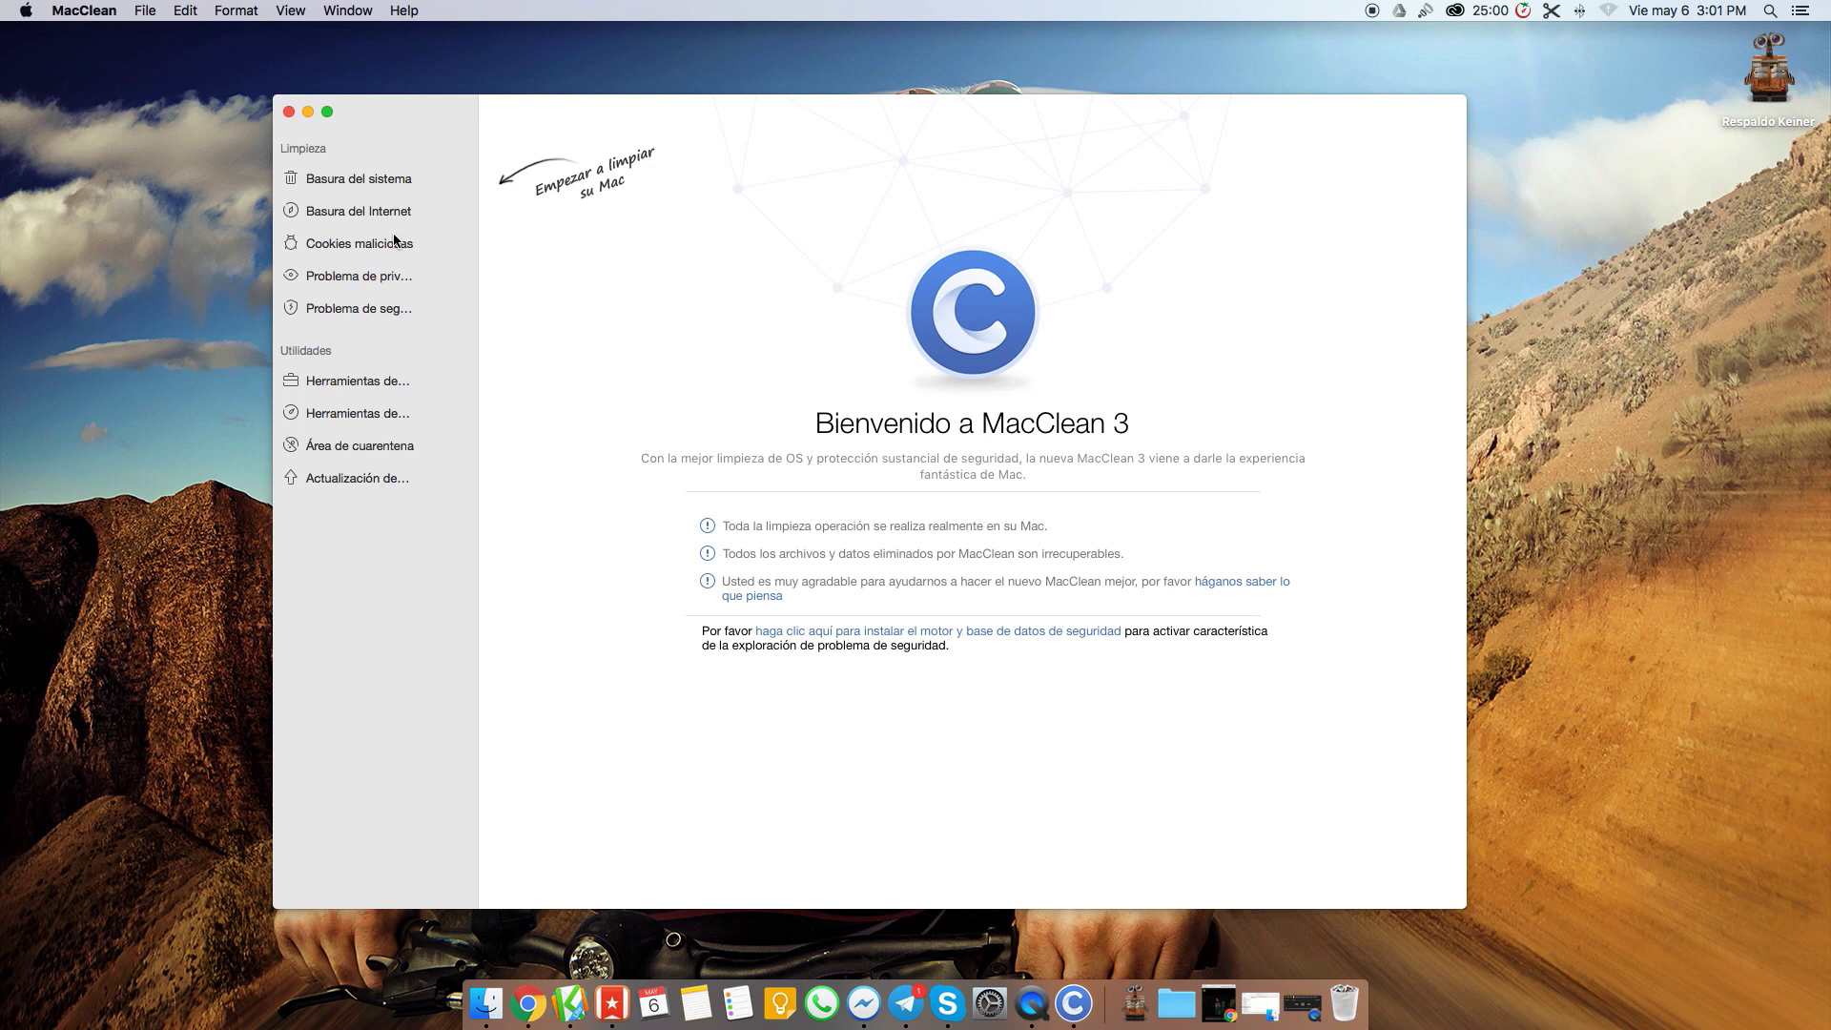
Look through the five Limpieza sections, from Basura del sistema and Basura del Internet to the privacy and security problem sections.
{"action": "left_click", "coordinate": [355, 183]}
{"action": "left_click", "coordinate": [347, 216]}
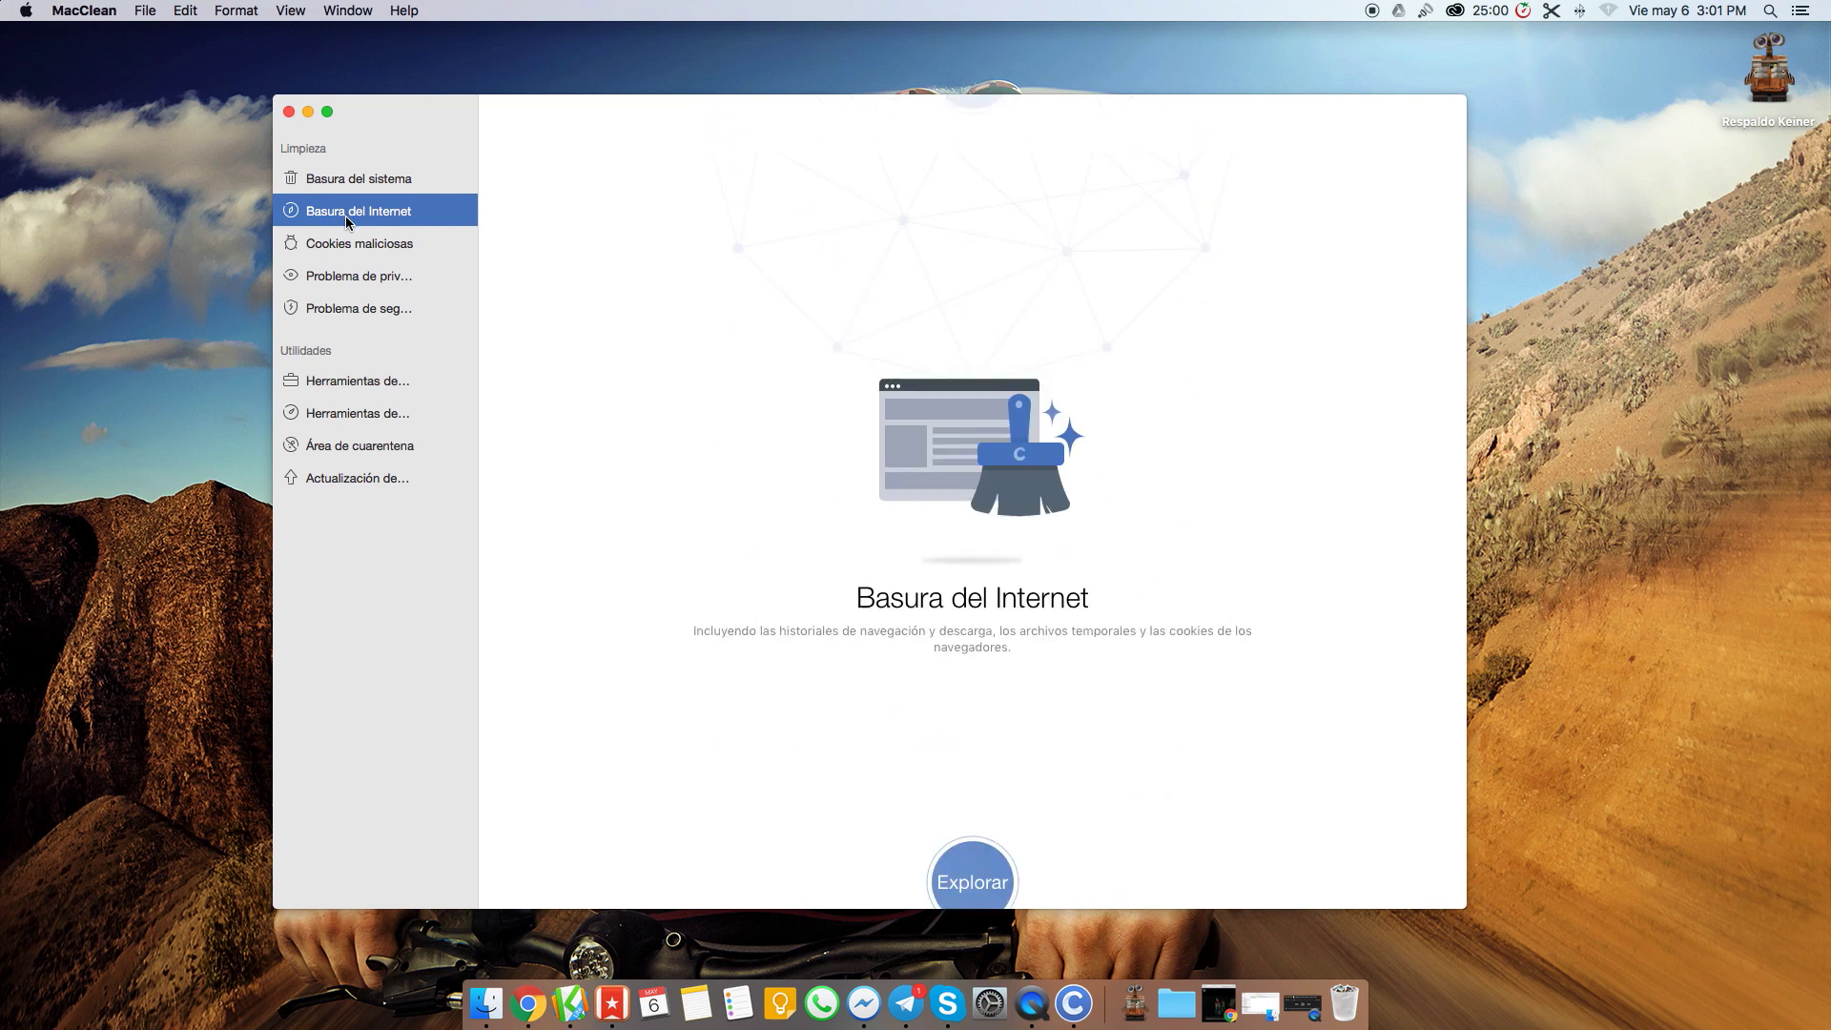
{"action": "left_click", "coordinate": [349, 246]}
{"action": "left_click", "coordinate": [358, 282]}
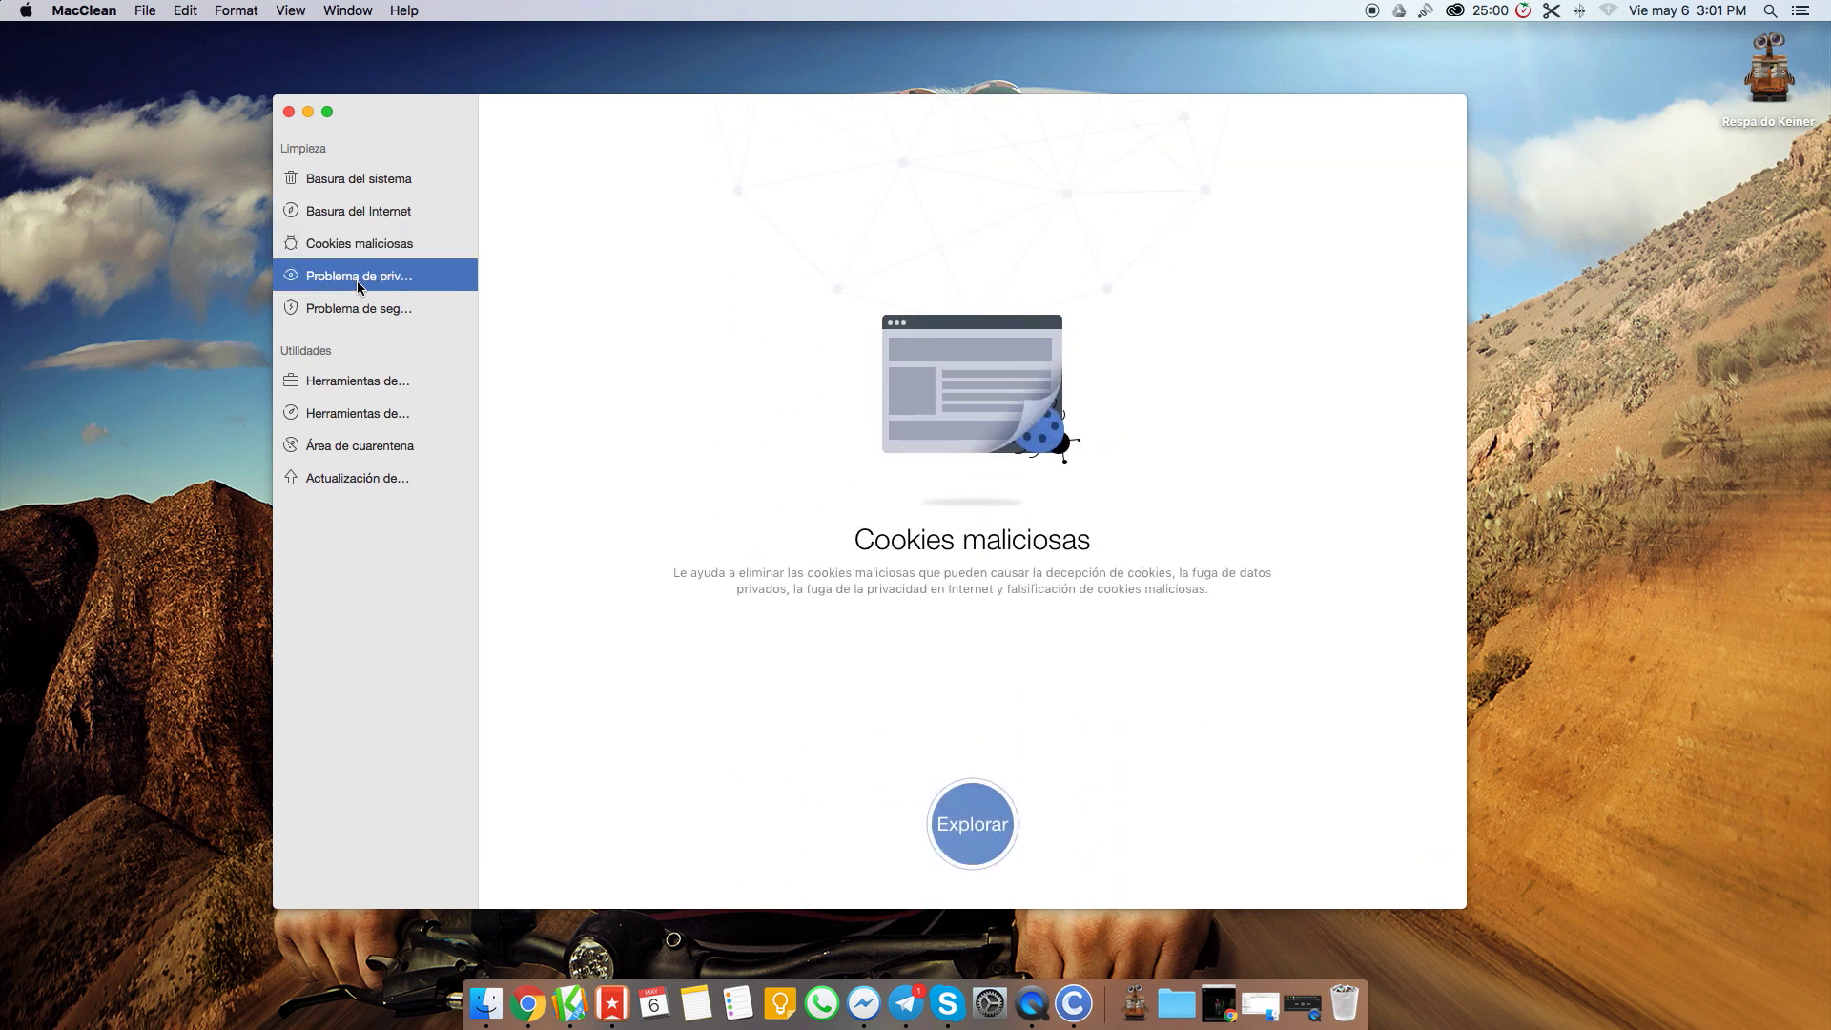
{"action": "left_click", "coordinate": [354, 310]}
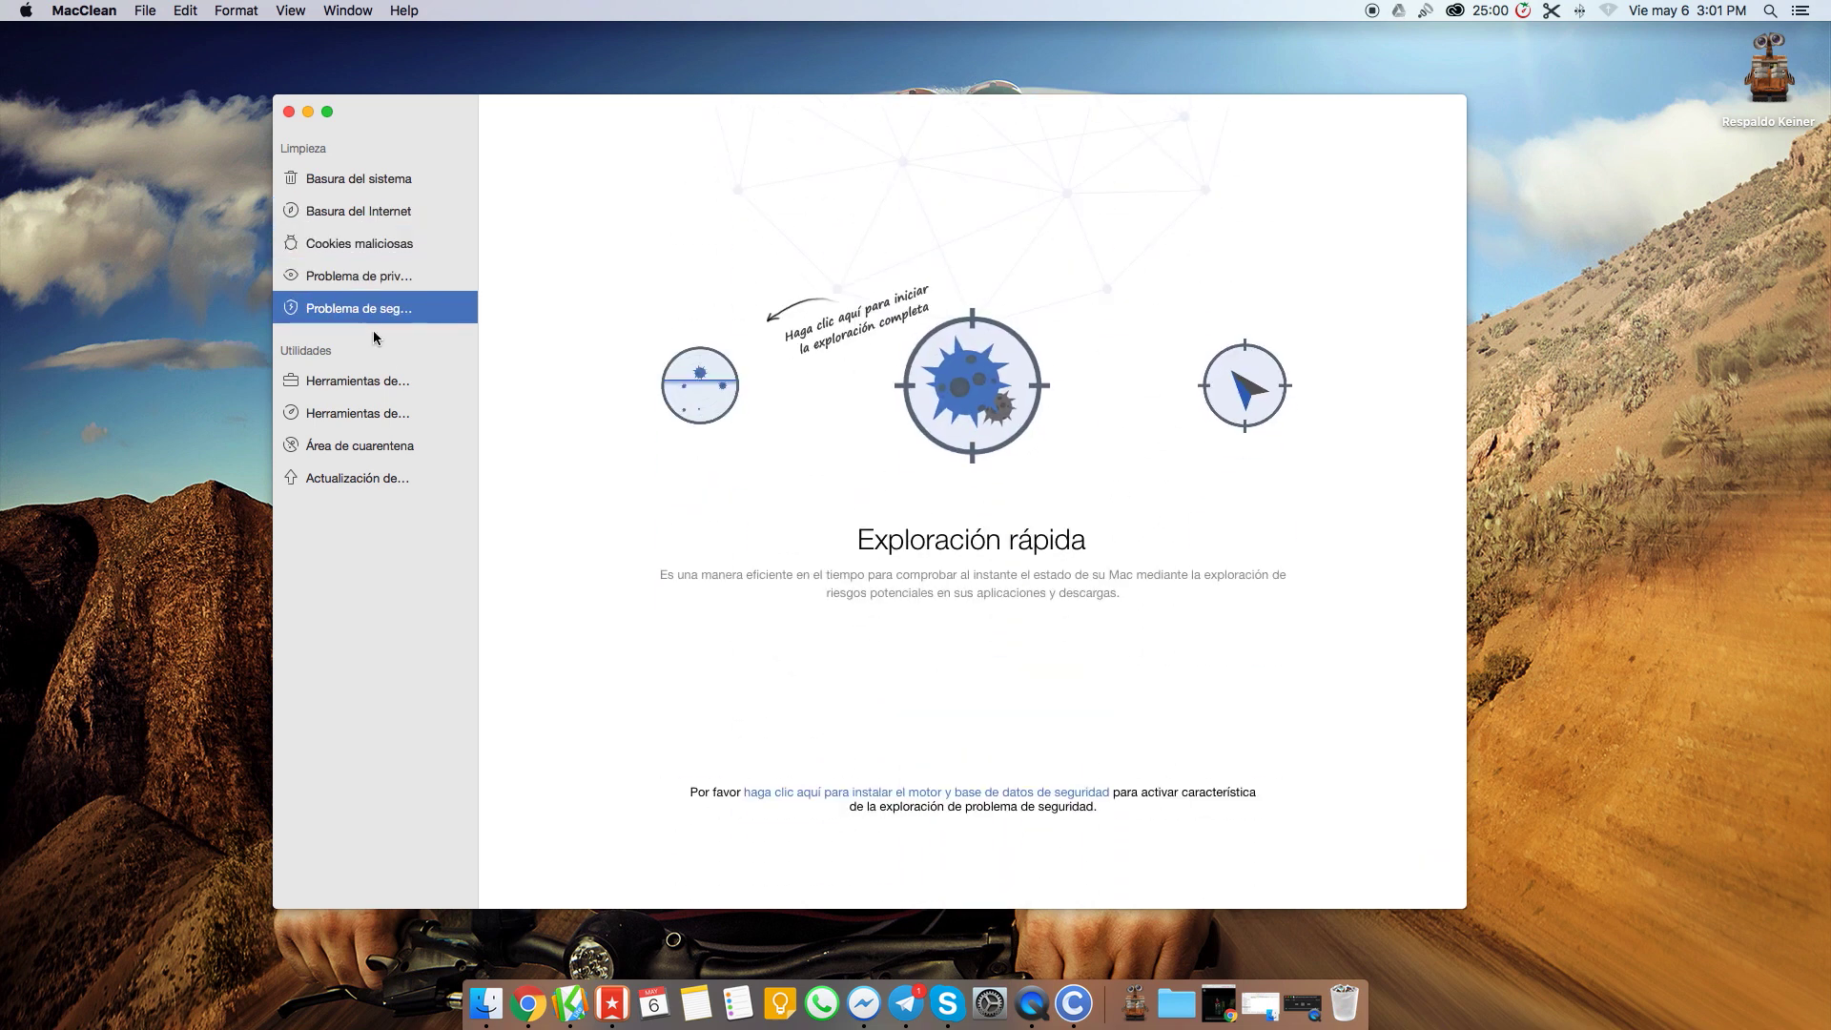
Look over the cleaning tools and optimization tools offered under Utilidades.
{"action": "left_click", "coordinate": [381, 383]}
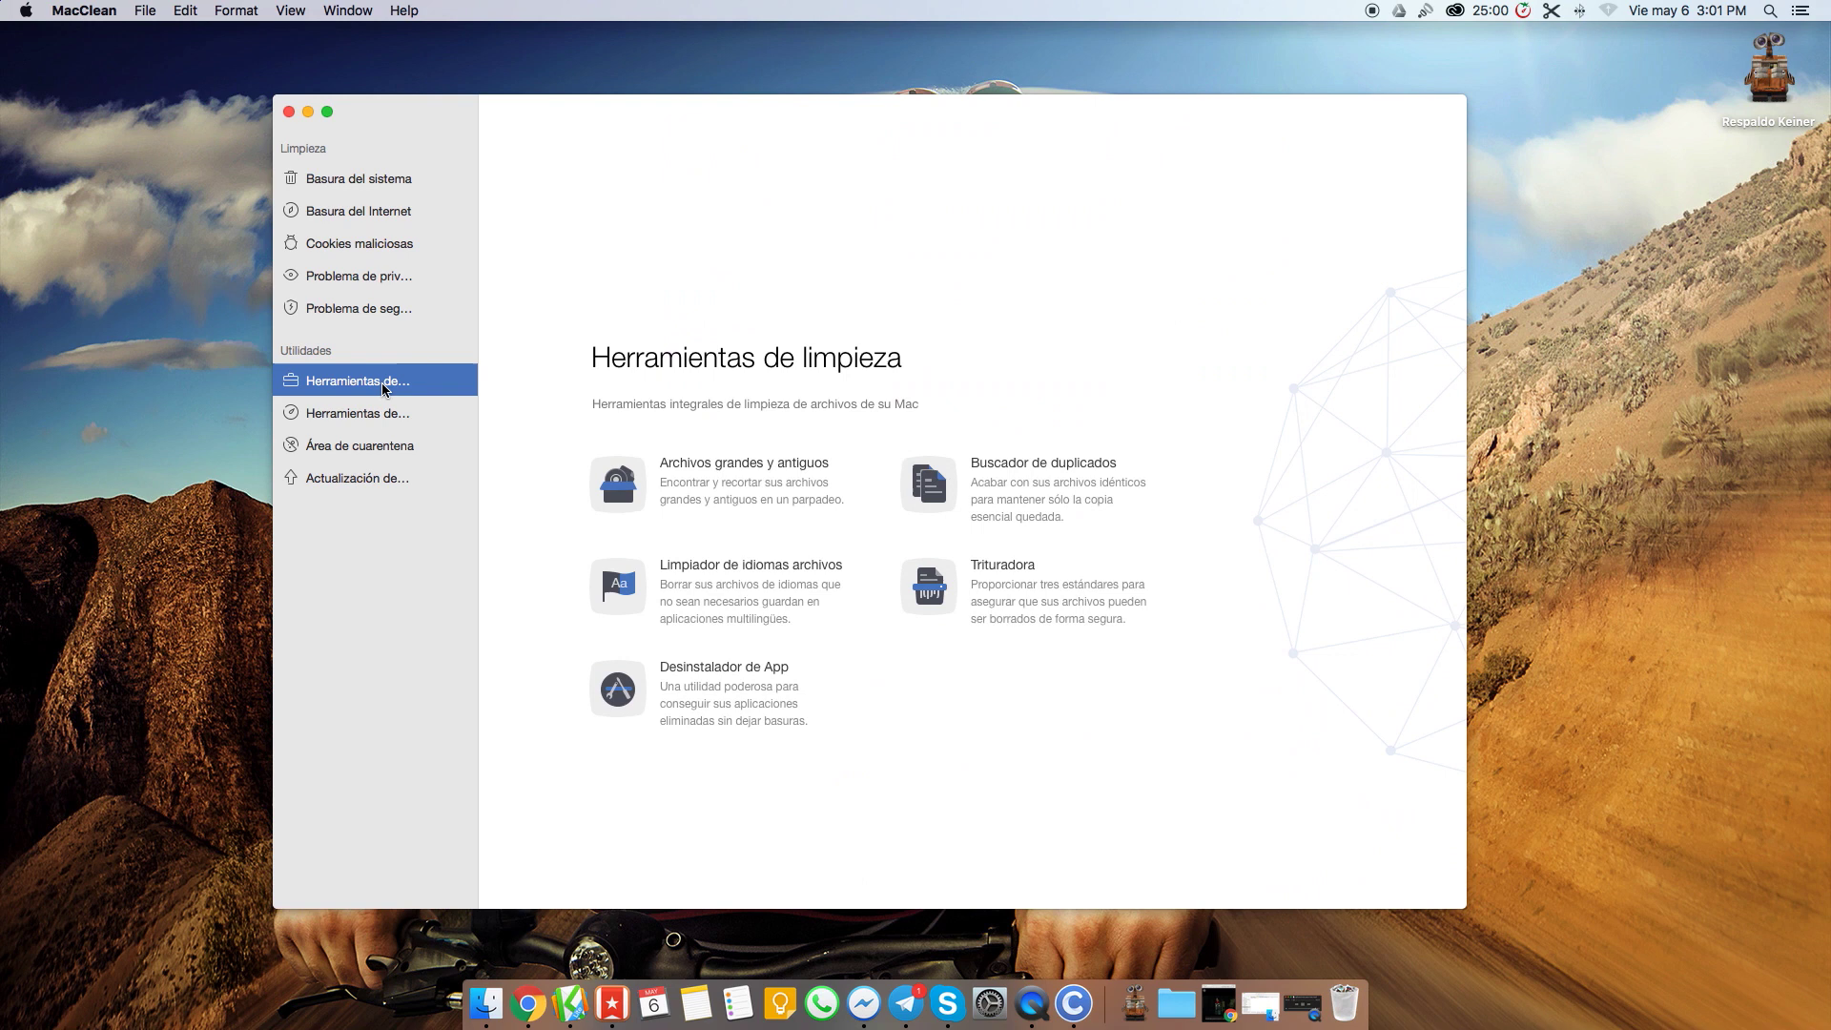
{"action": "left_click", "coordinate": [377, 412]}
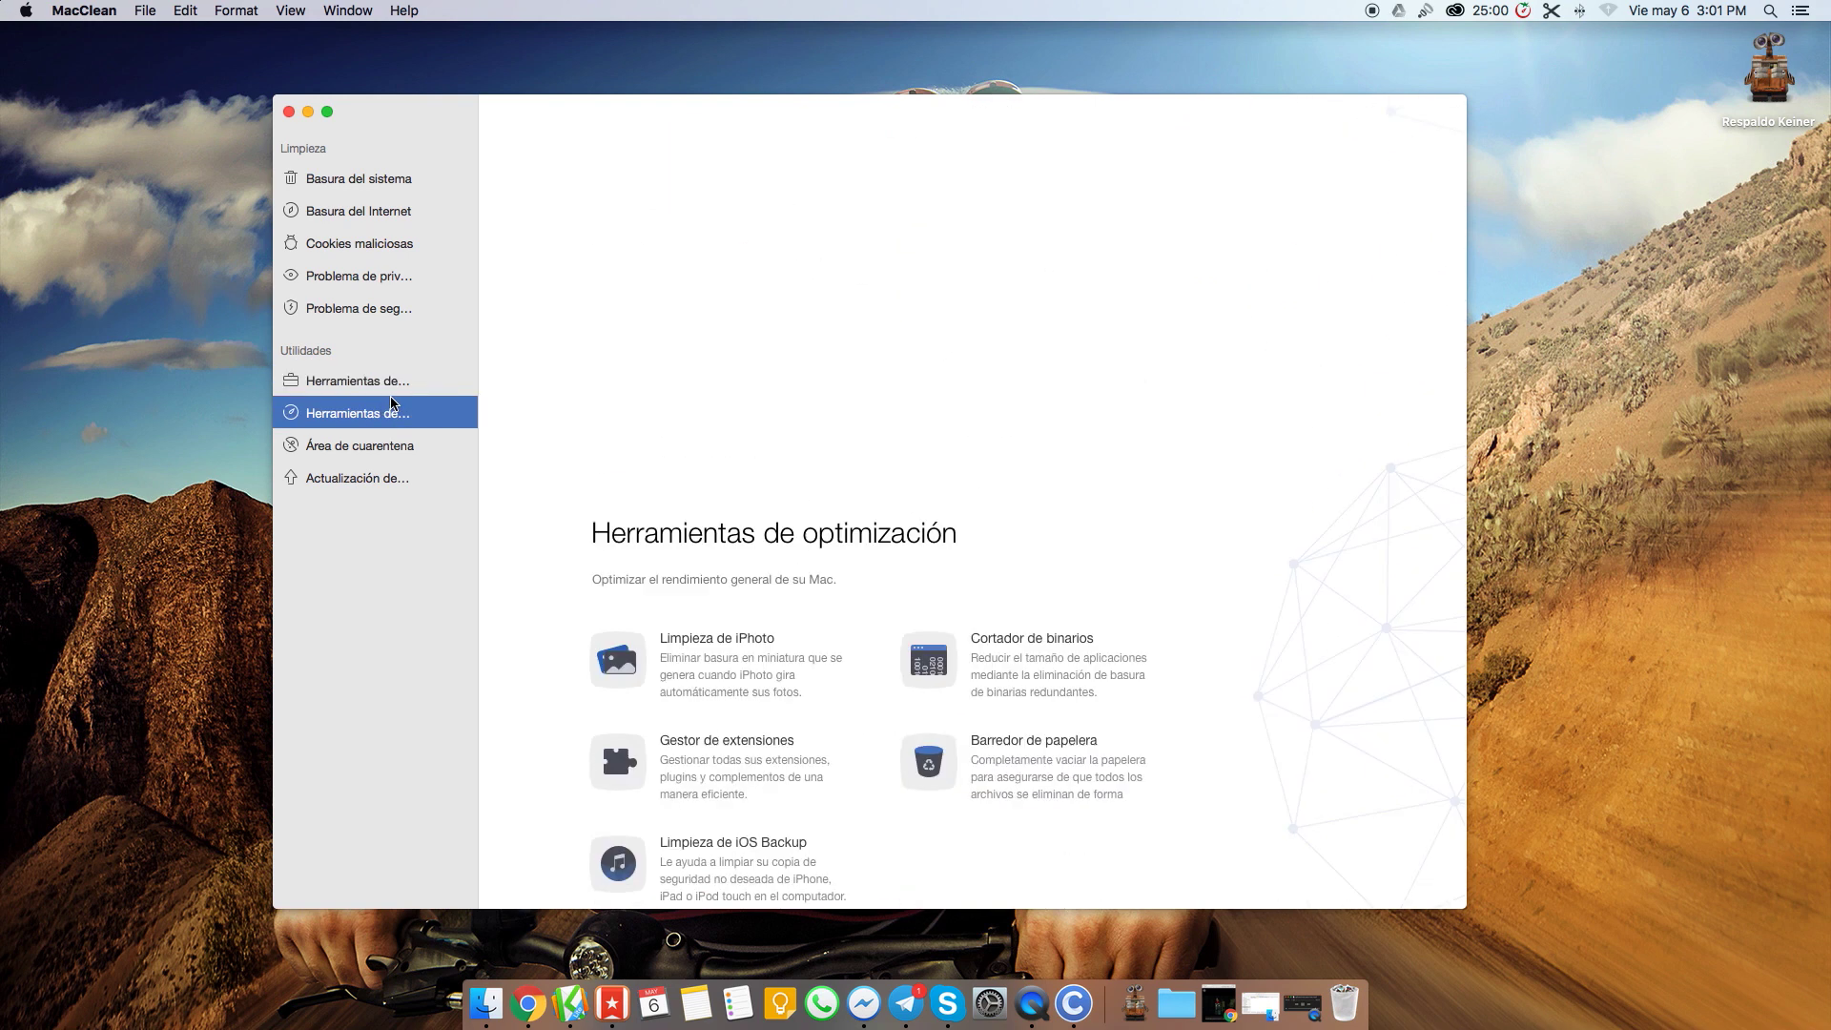
{"action": "left_click", "coordinate": [403, 389]}
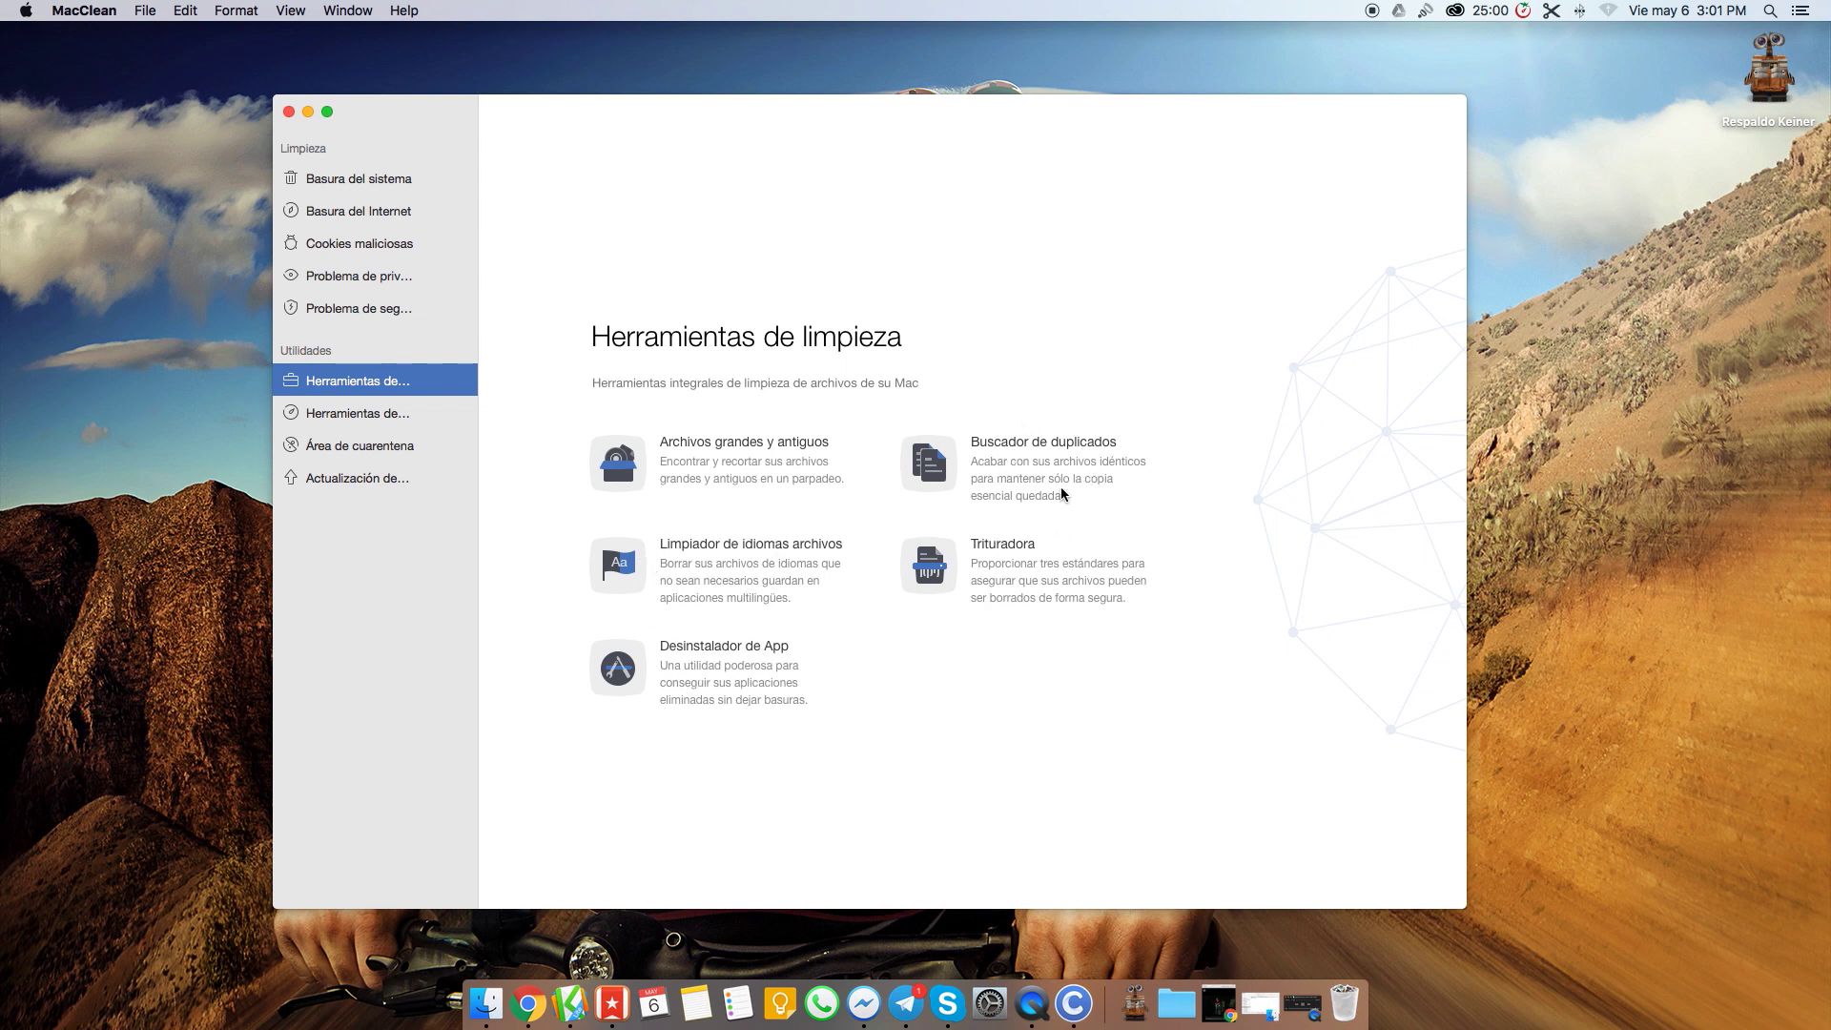
{"action": "left_click", "coordinate": [392, 418]}
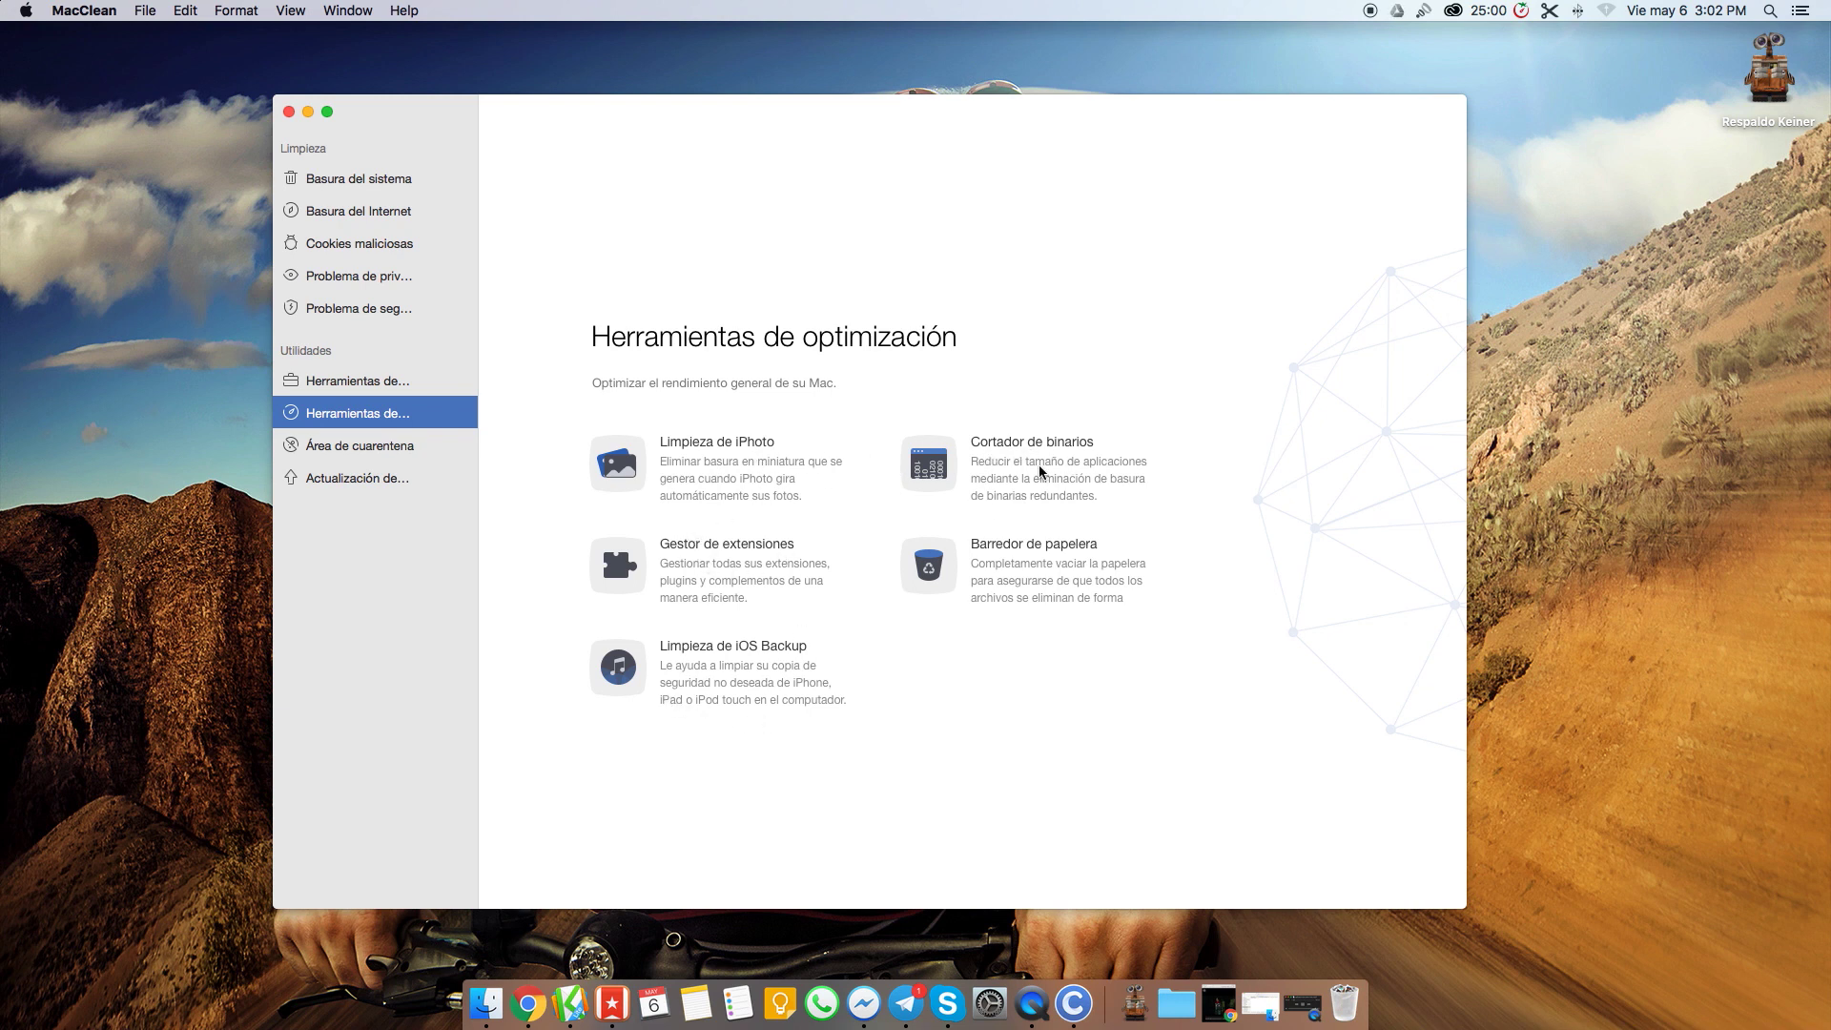
Scan the Mac for Basura del sistema and review the details of Basura del usuario.
{"action": "left_click", "coordinate": [391, 184]}
{"action": "left_click", "coordinate": [972, 821]}
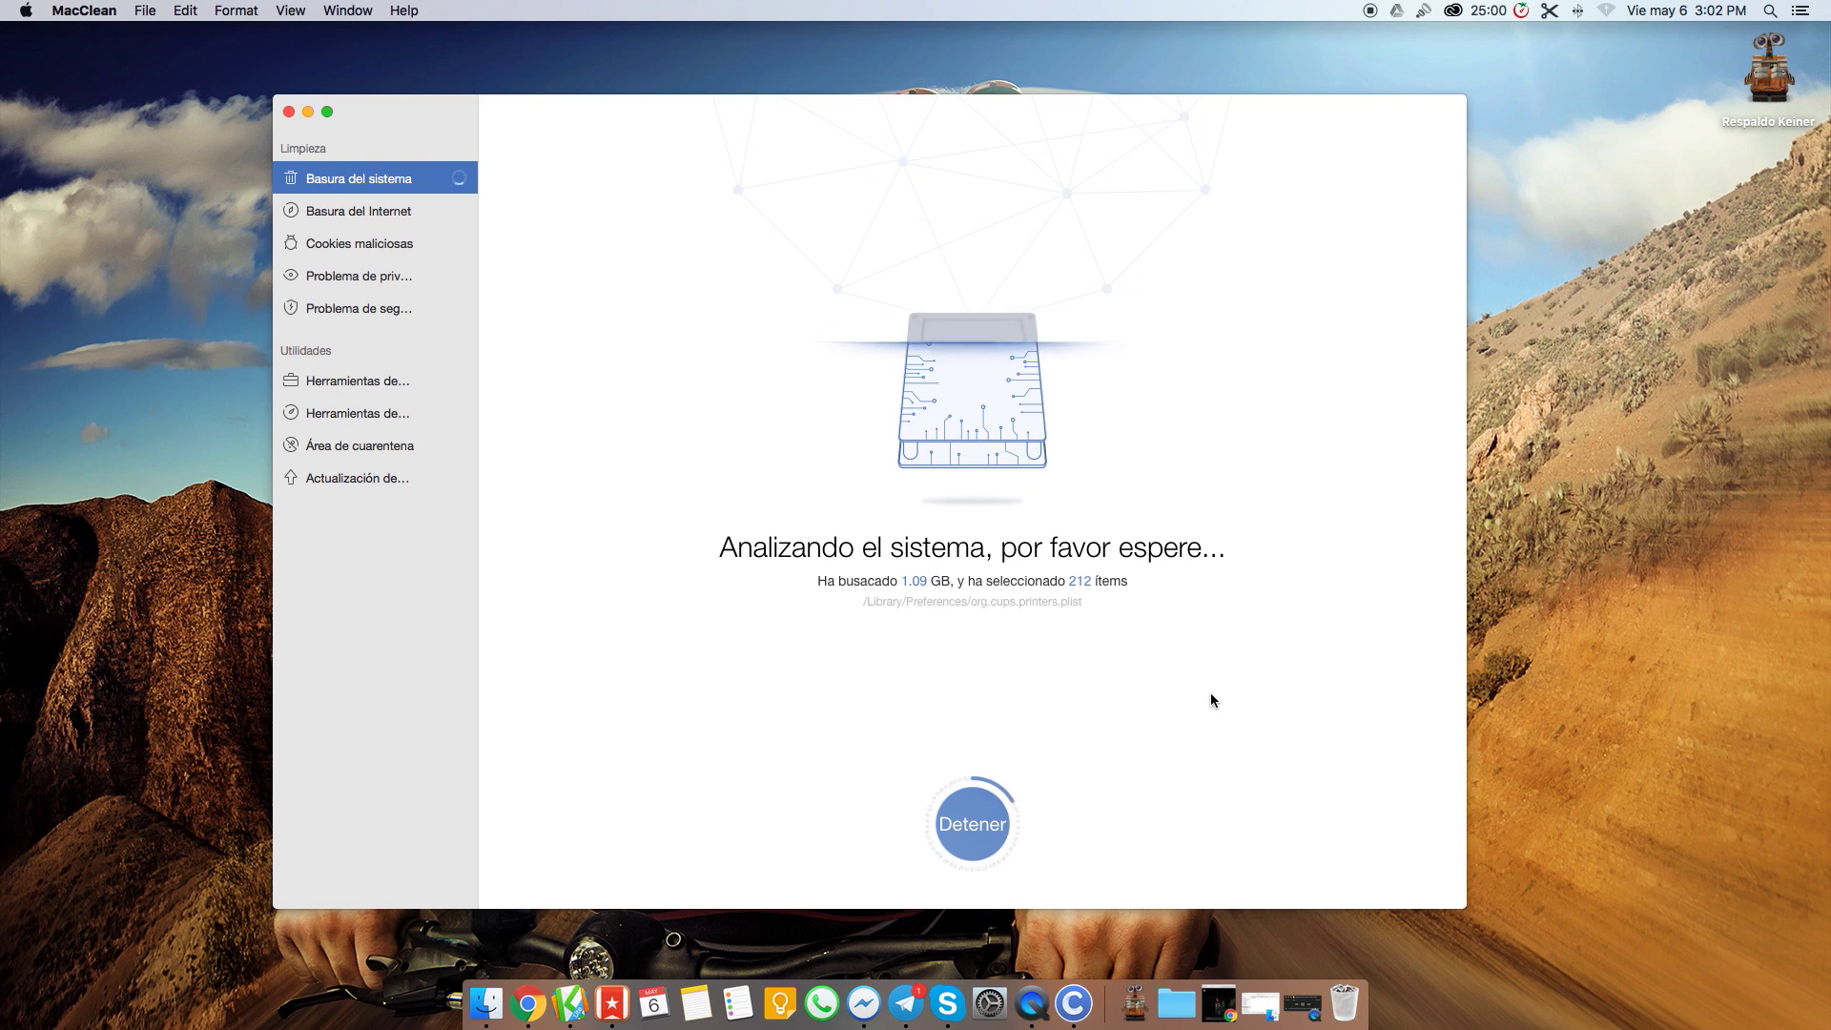
{"action": "left_click", "coordinate": [703, 584]}
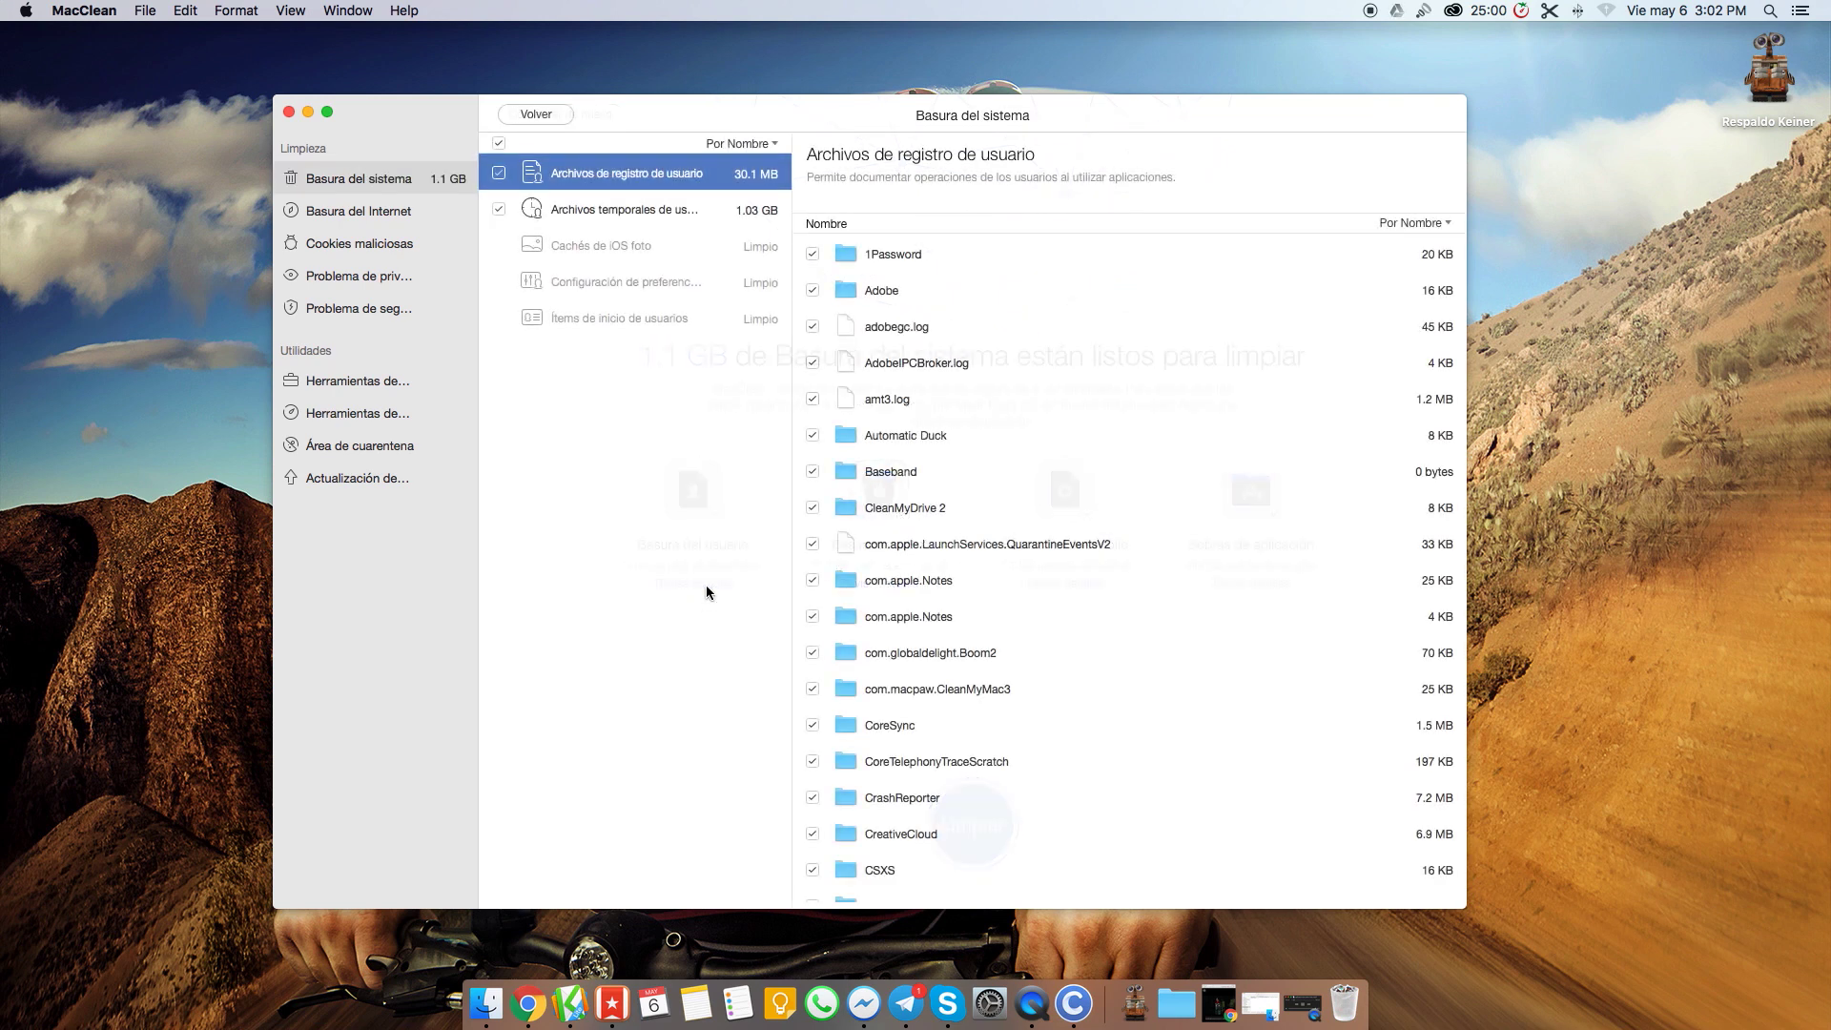
{"action": "left_click", "coordinate": [540, 115]}
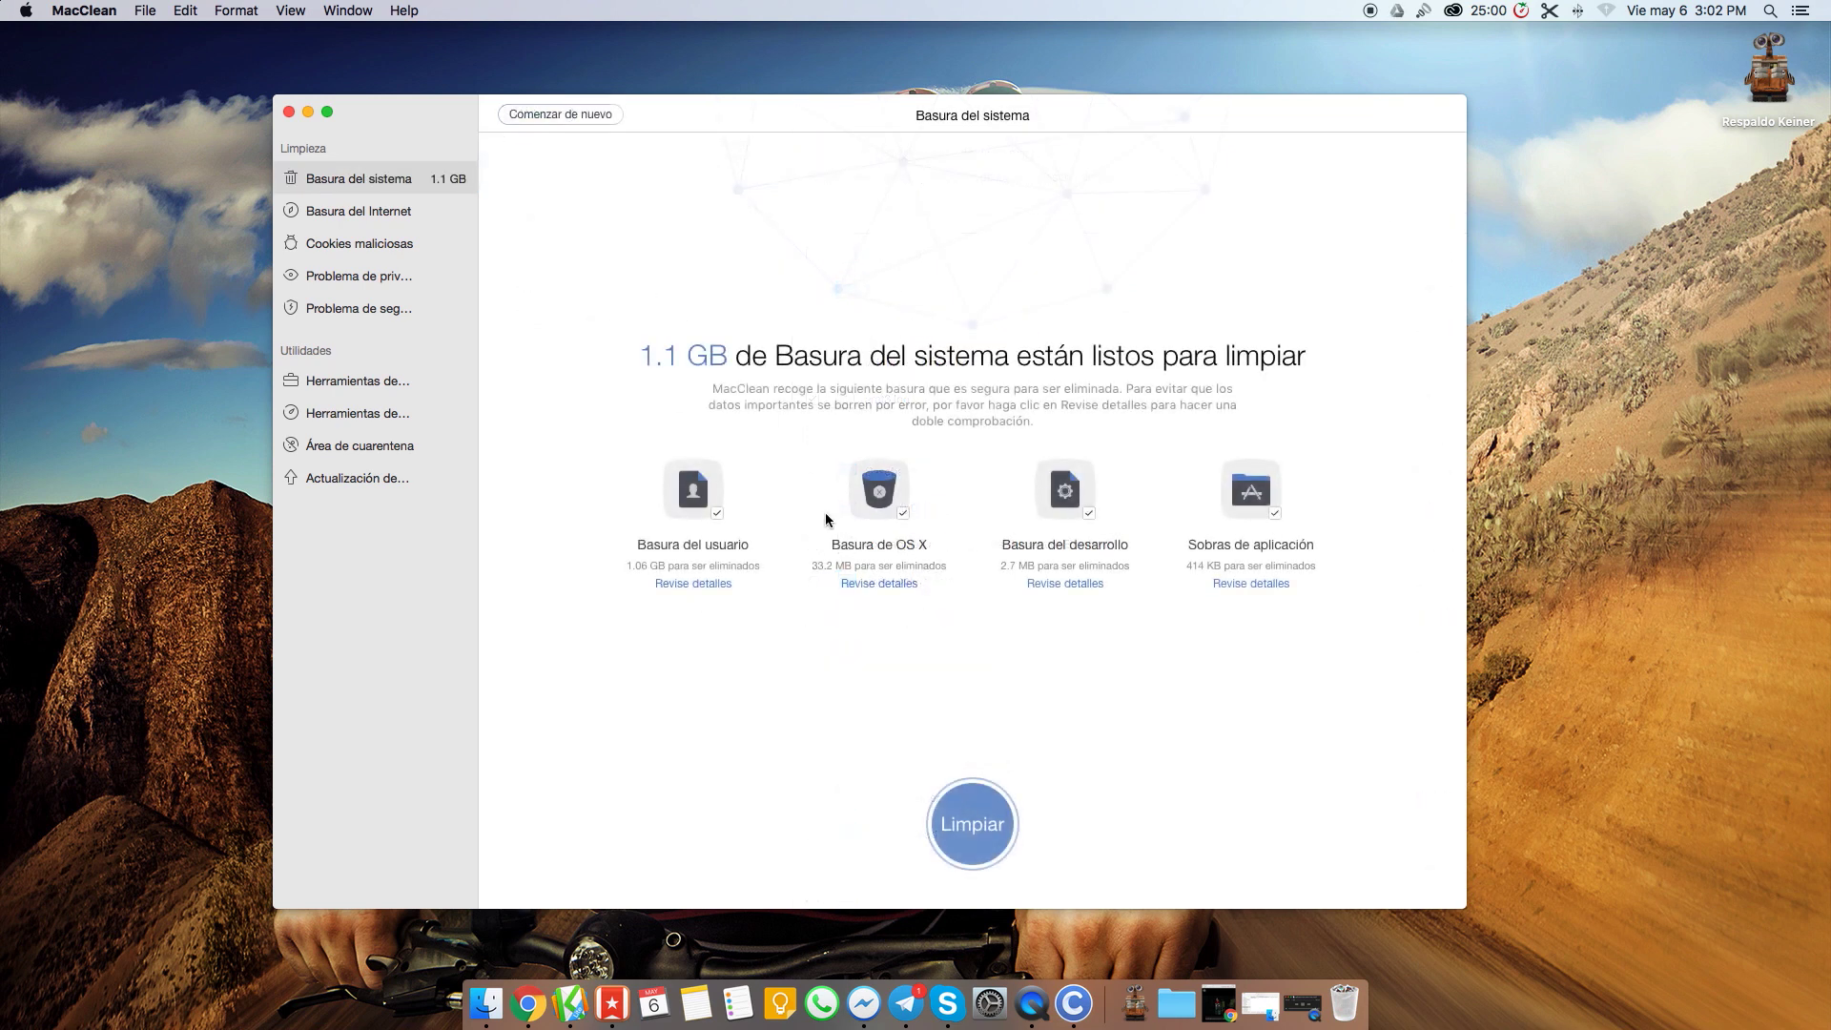
Review the details of Basura de OS X and open the Área de cuarentena.
{"action": "left_click", "coordinate": [885, 585]}
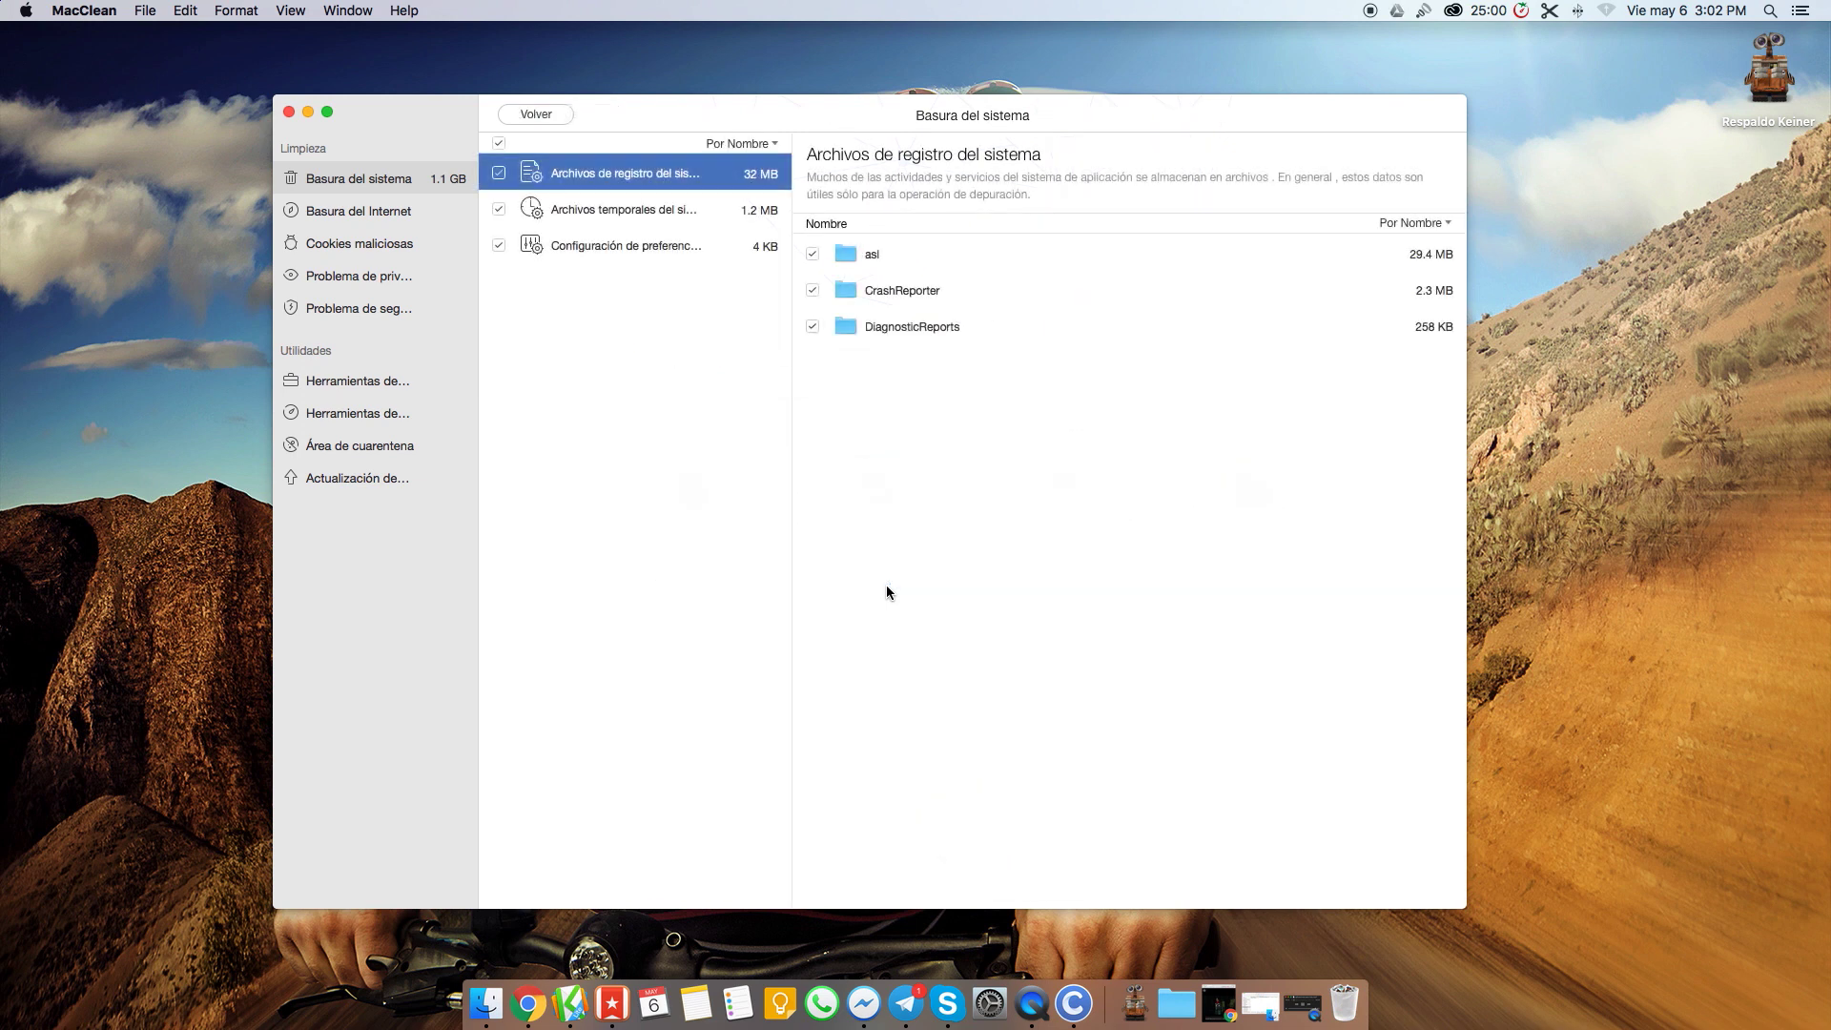
{"action": "left_click", "coordinate": [538, 113]}
{"action": "left_click", "coordinate": [386, 450]}
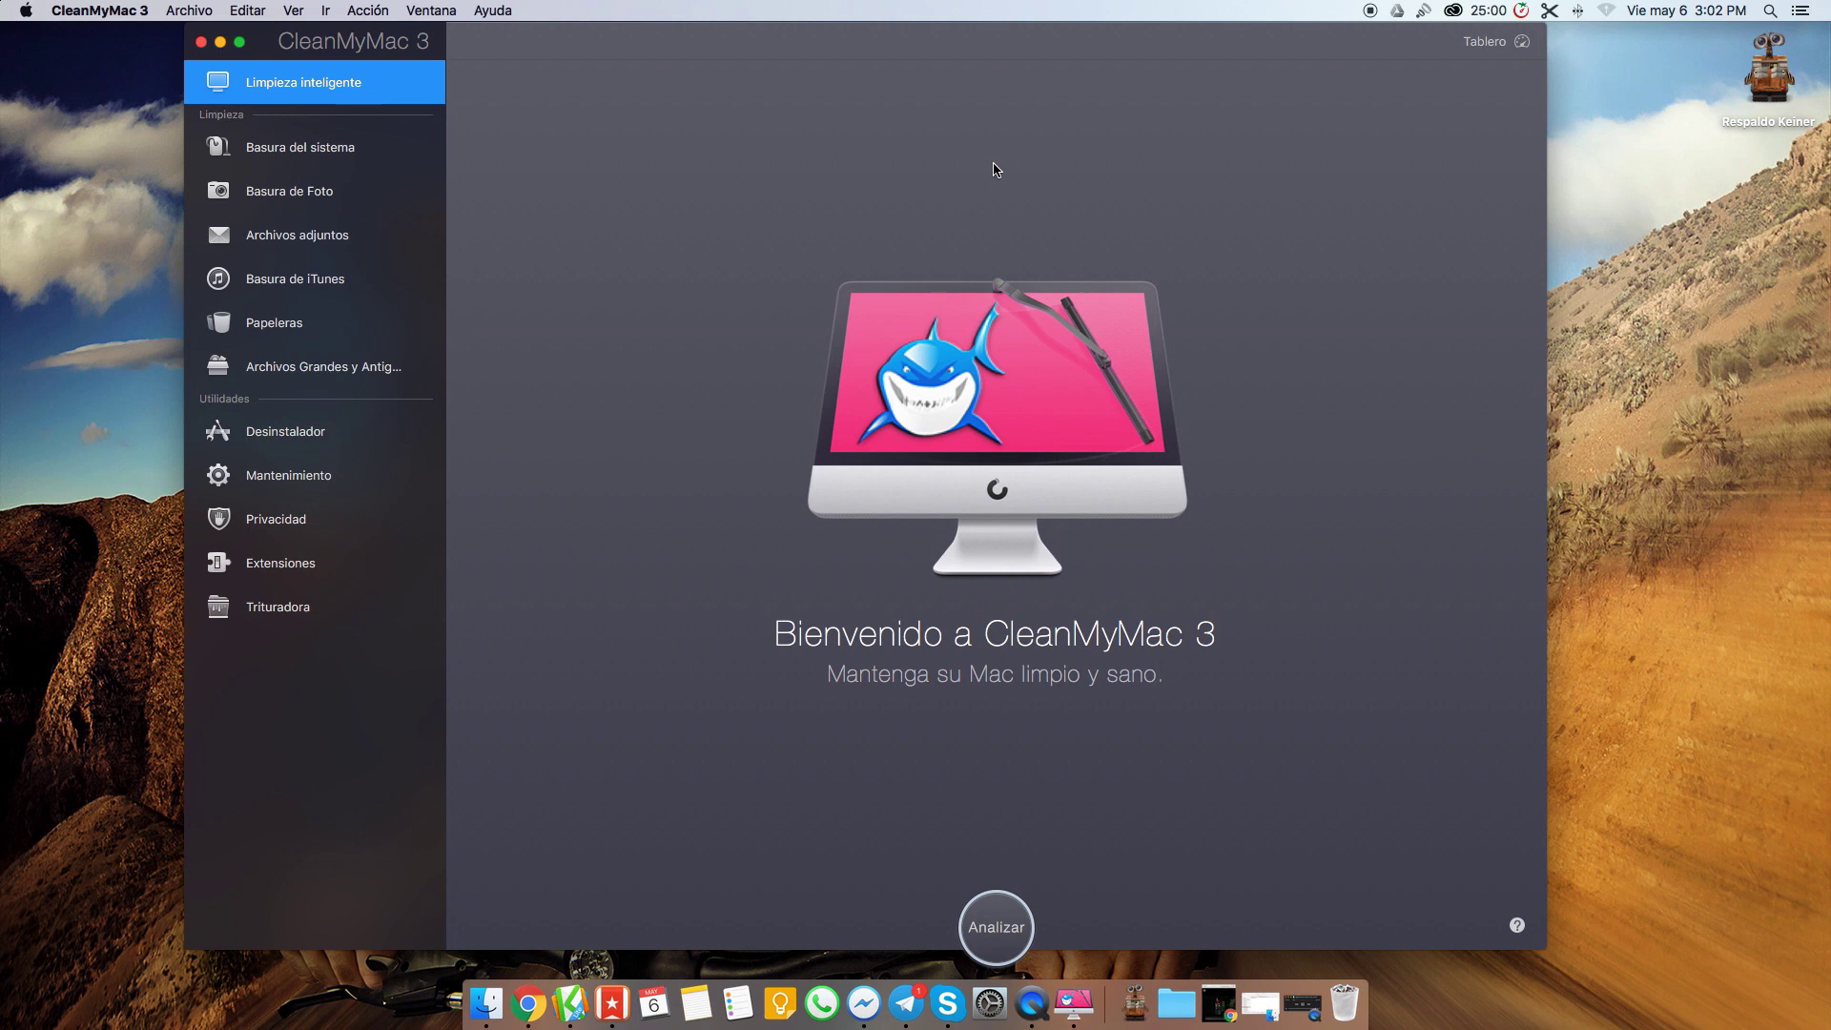
Switch to CleanMyMac 3, shift its window slightly and start the Limpieza inteligente analysis.
{"action": "left_click_drag", "start_coordinate": [1023, 45], "coordinate": [1030, 52]}
{"action": "left_click", "coordinate": [980, 934]}
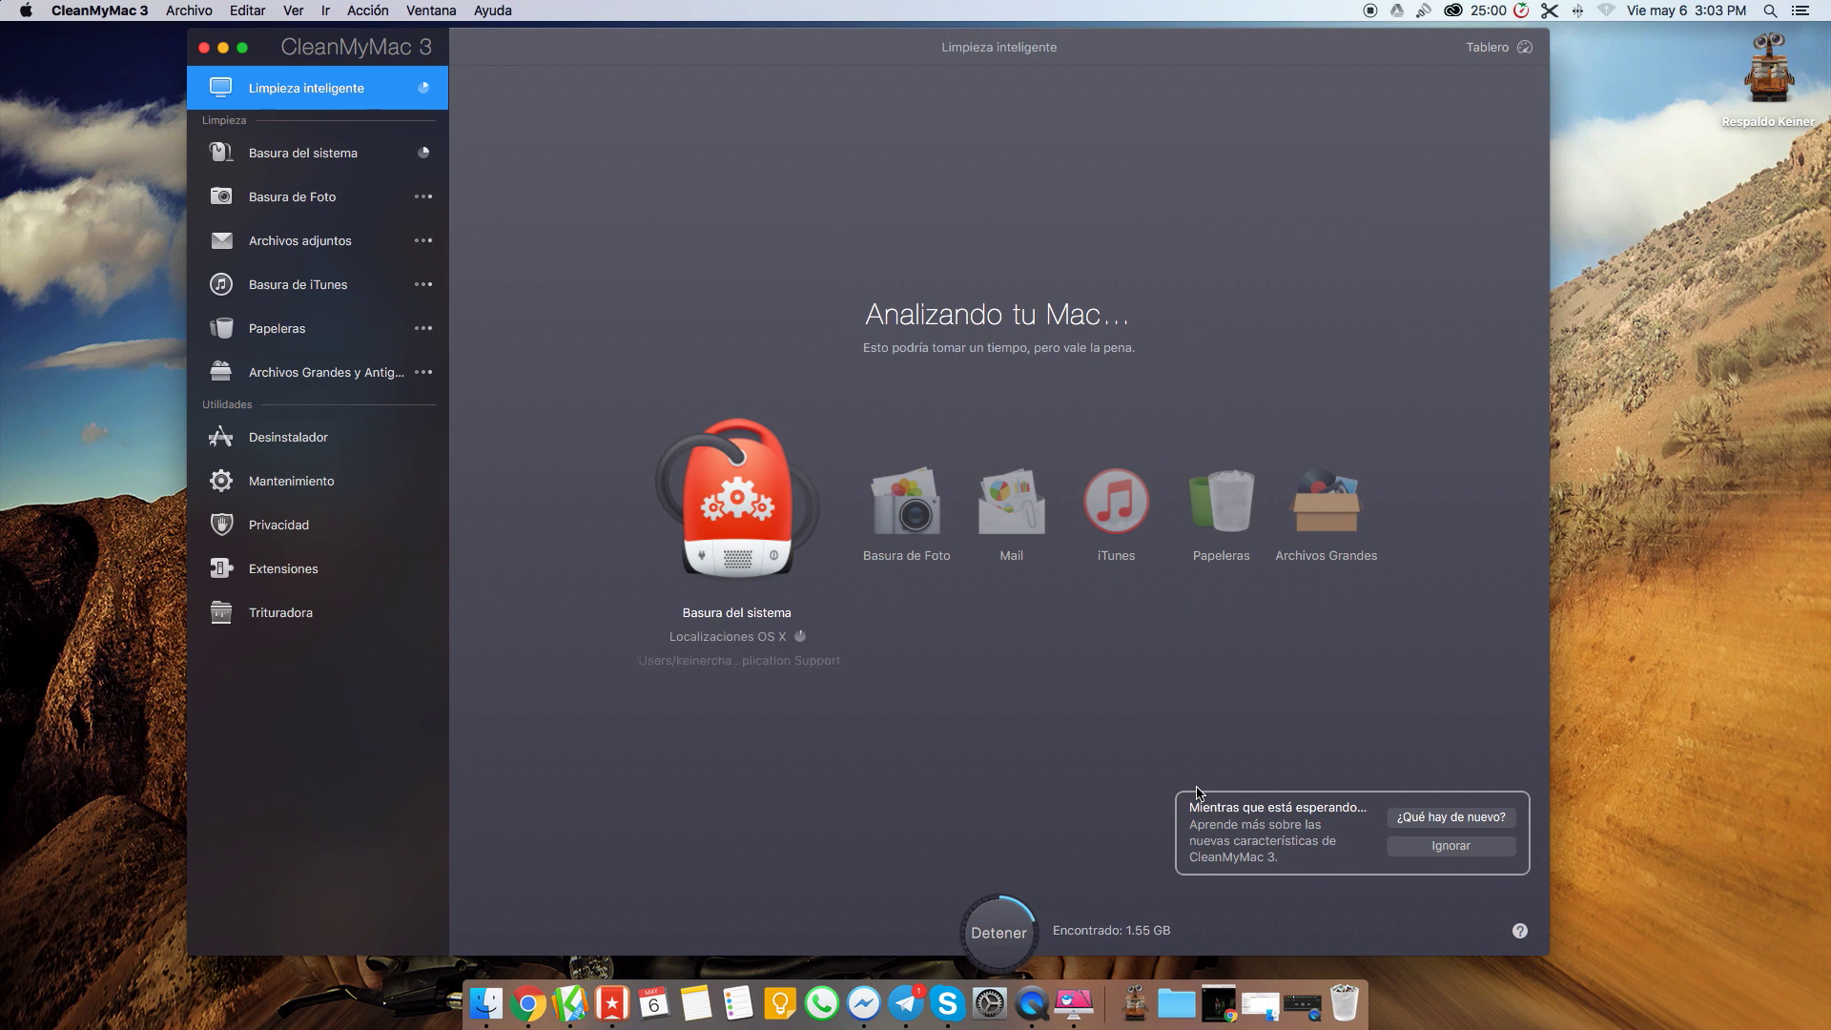
Review the analysis results for Basura de Foto, Archivos adjuntos, Basura de iTunes, Papeleras and Archivos Grandes y Antiguos.
{"action": "left_click", "coordinate": [332, 203]}
{"action": "left_click", "coordinate": [325, 242]}
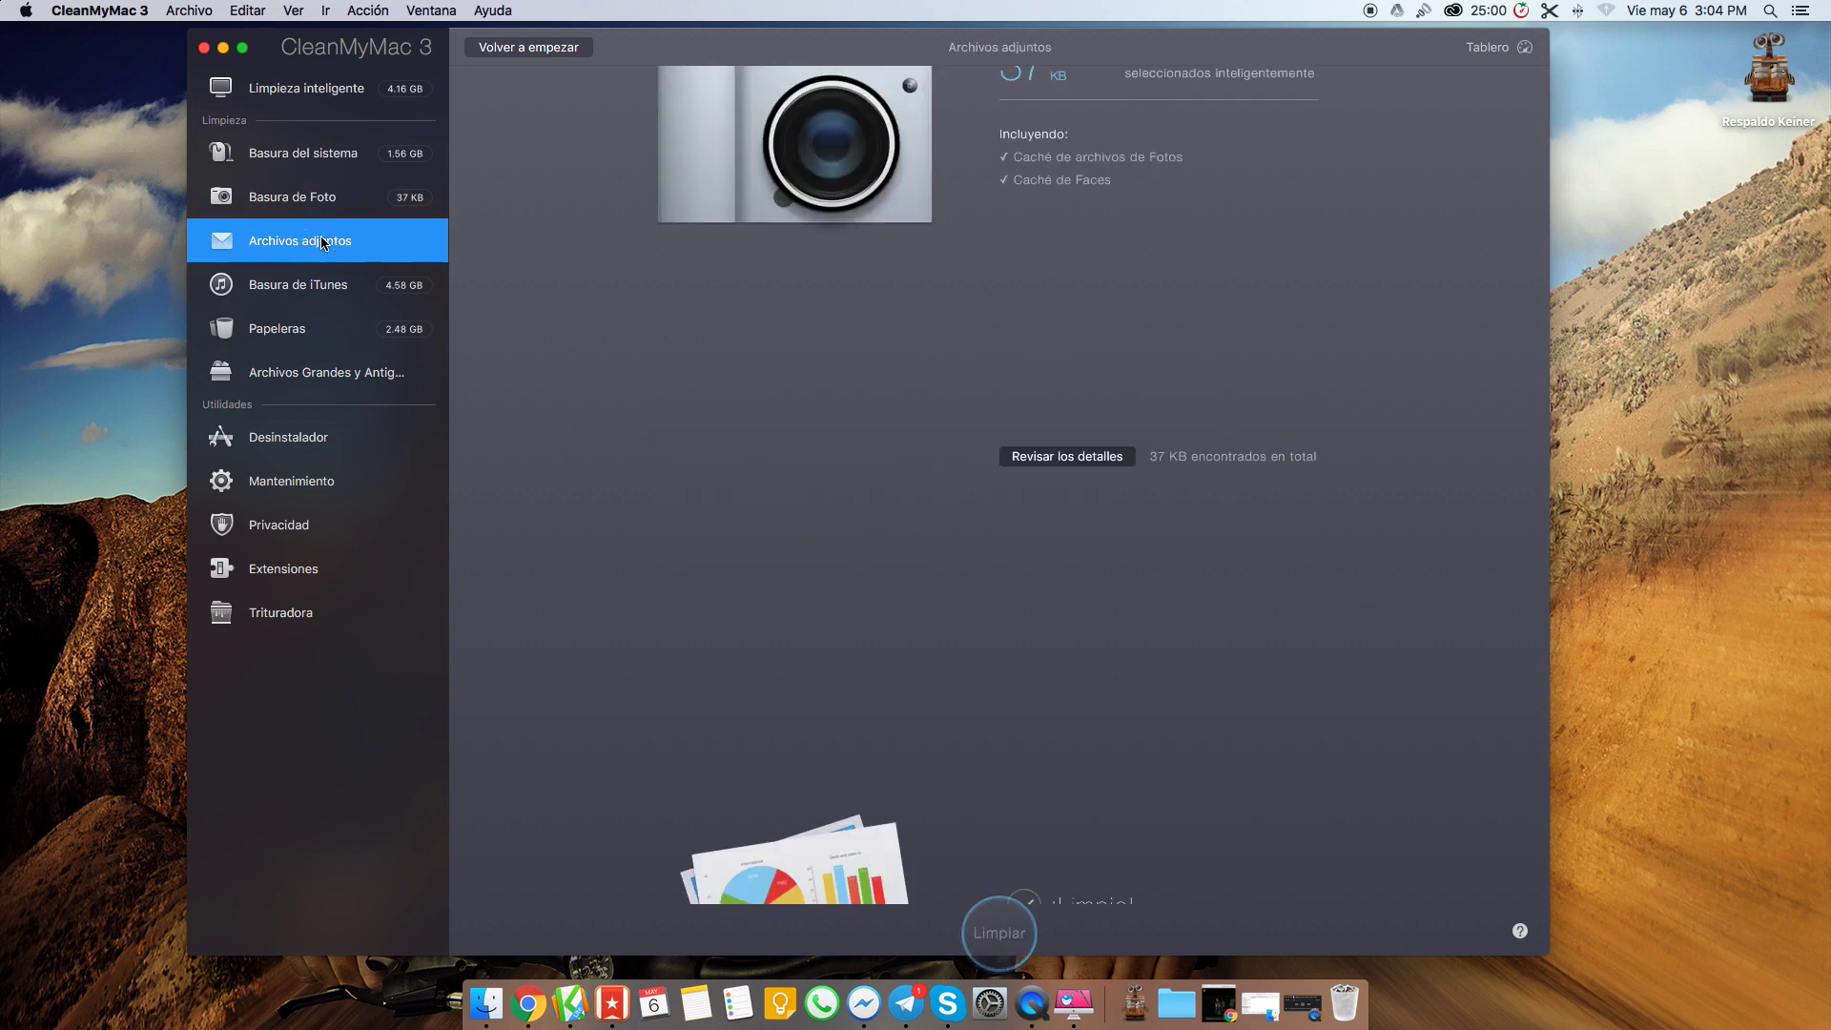
{"action": "left_click", "coordinate": [322, 287]}
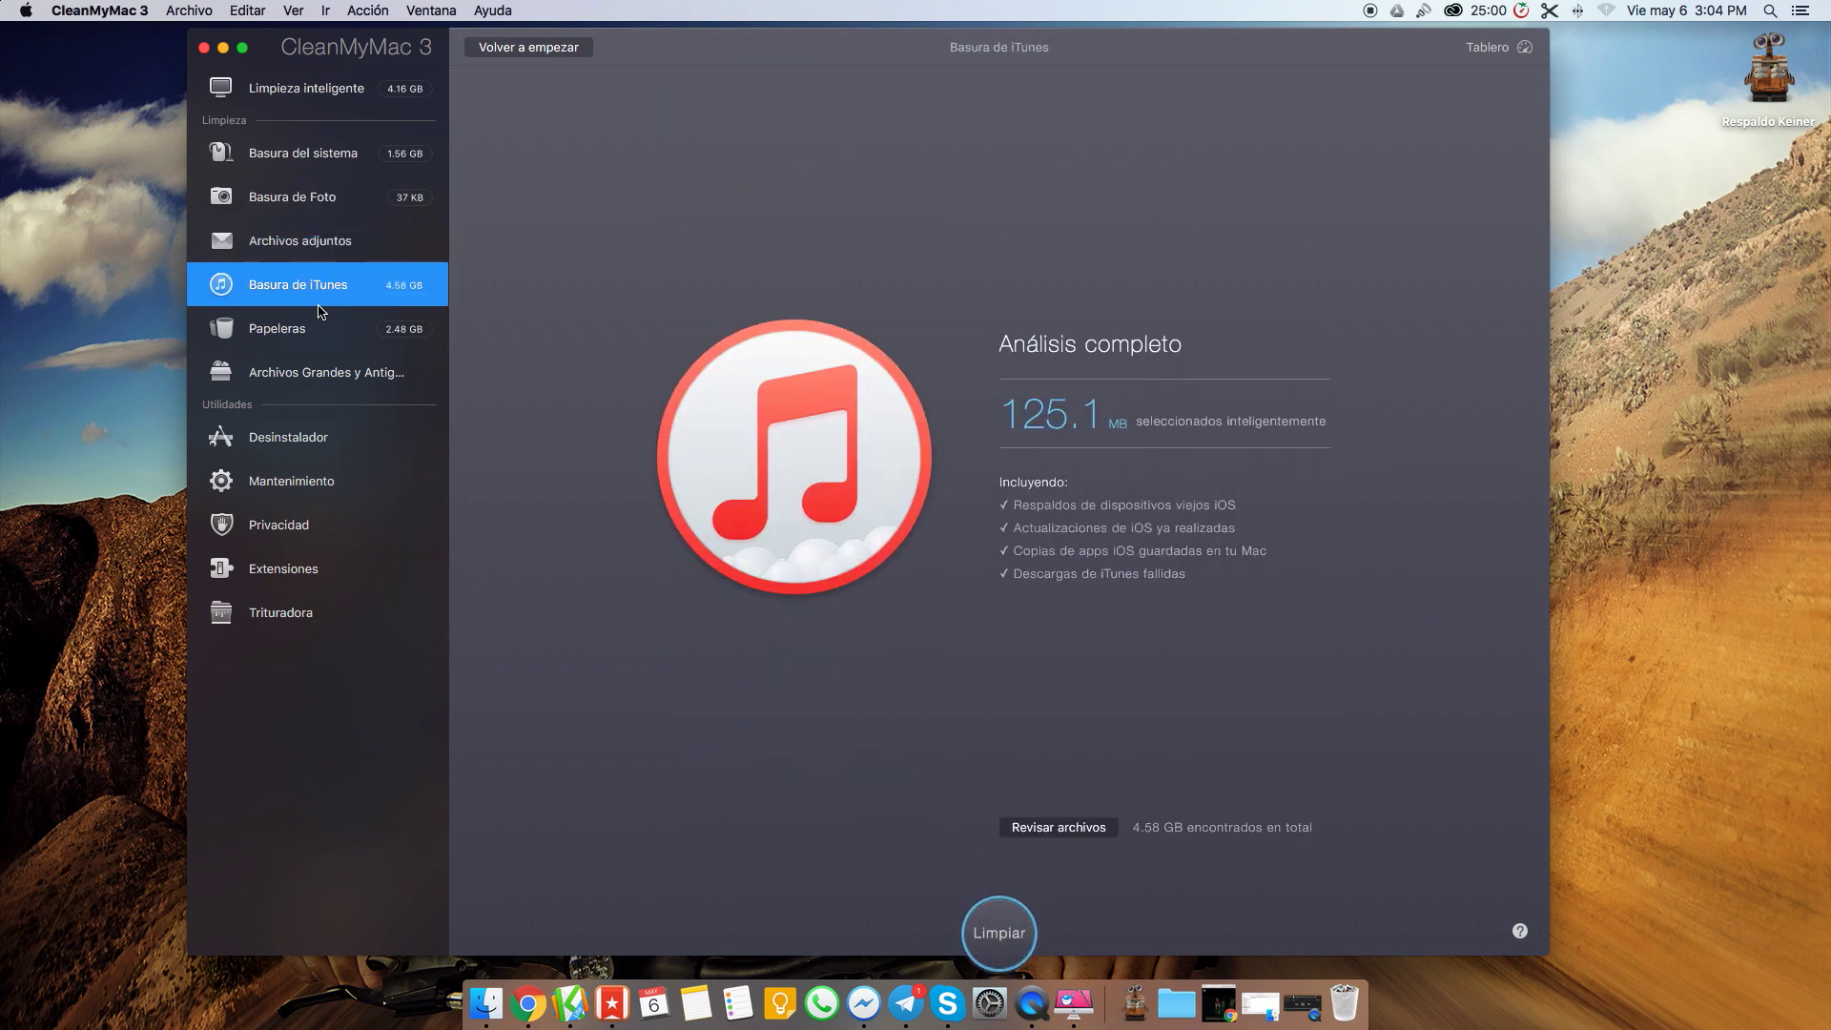
{"action": "left_click", "coordinate": [314, 334]}
{"action": "left_click", "coordinate": [315, 378]}
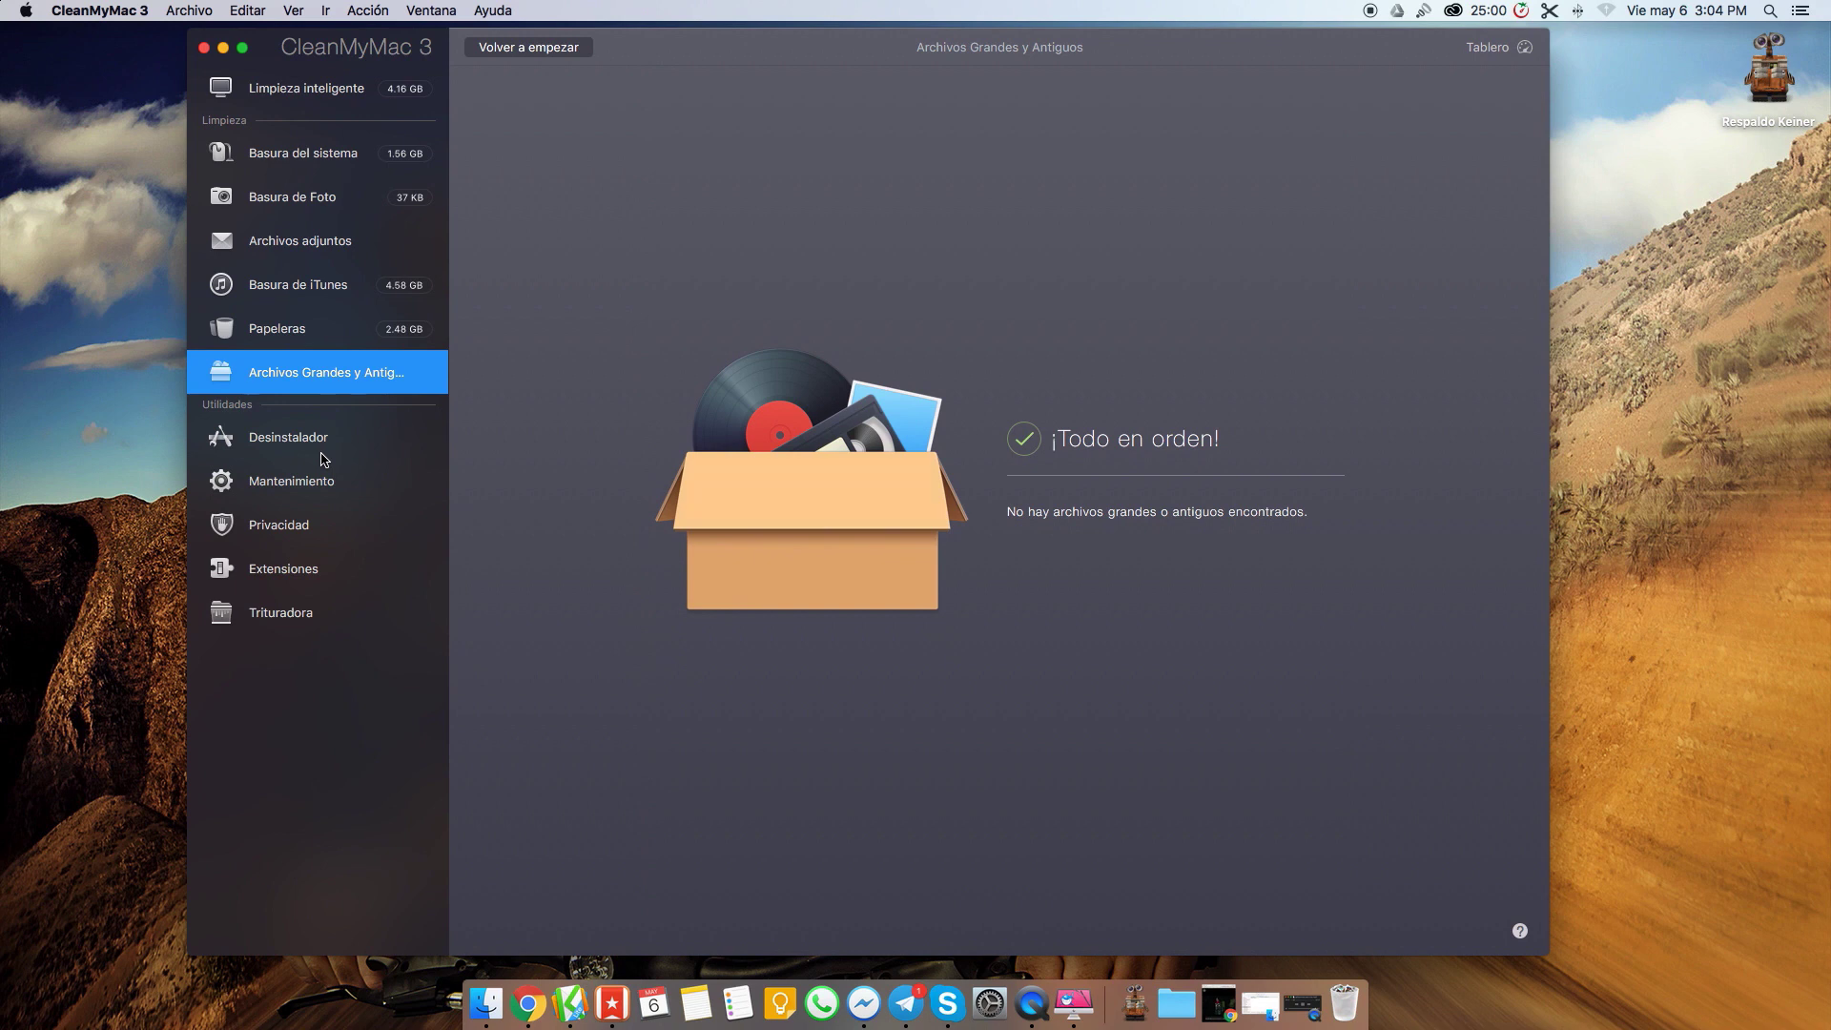
Look through the Desinstalador, Mantenimiento, Privacidad, Extensiones and Trituradora utilities.
{"action": "left_click", "coordinate": [322, 454]}
{"action": "left_click", "coordinate": [332, 482]}
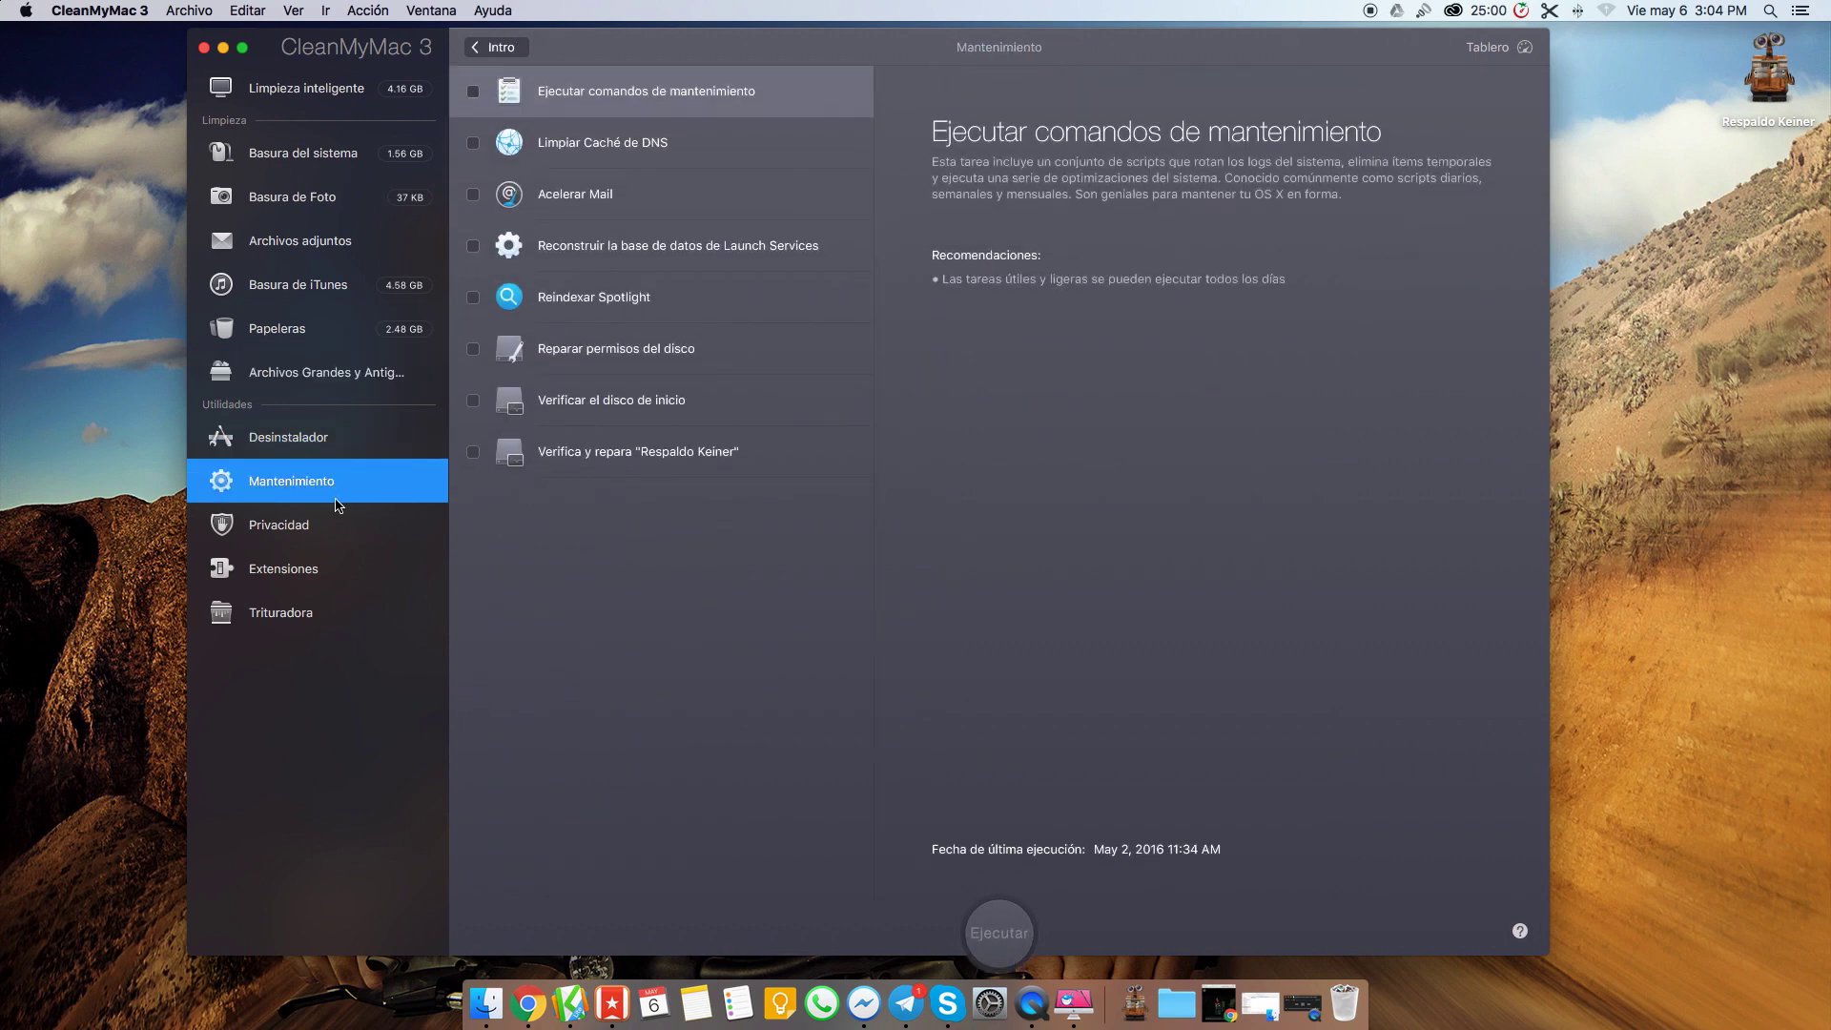
{"action": "left_click", "coordinate": [335, 523]}
{"action": "left_click", "coordinate": [343, 570]}
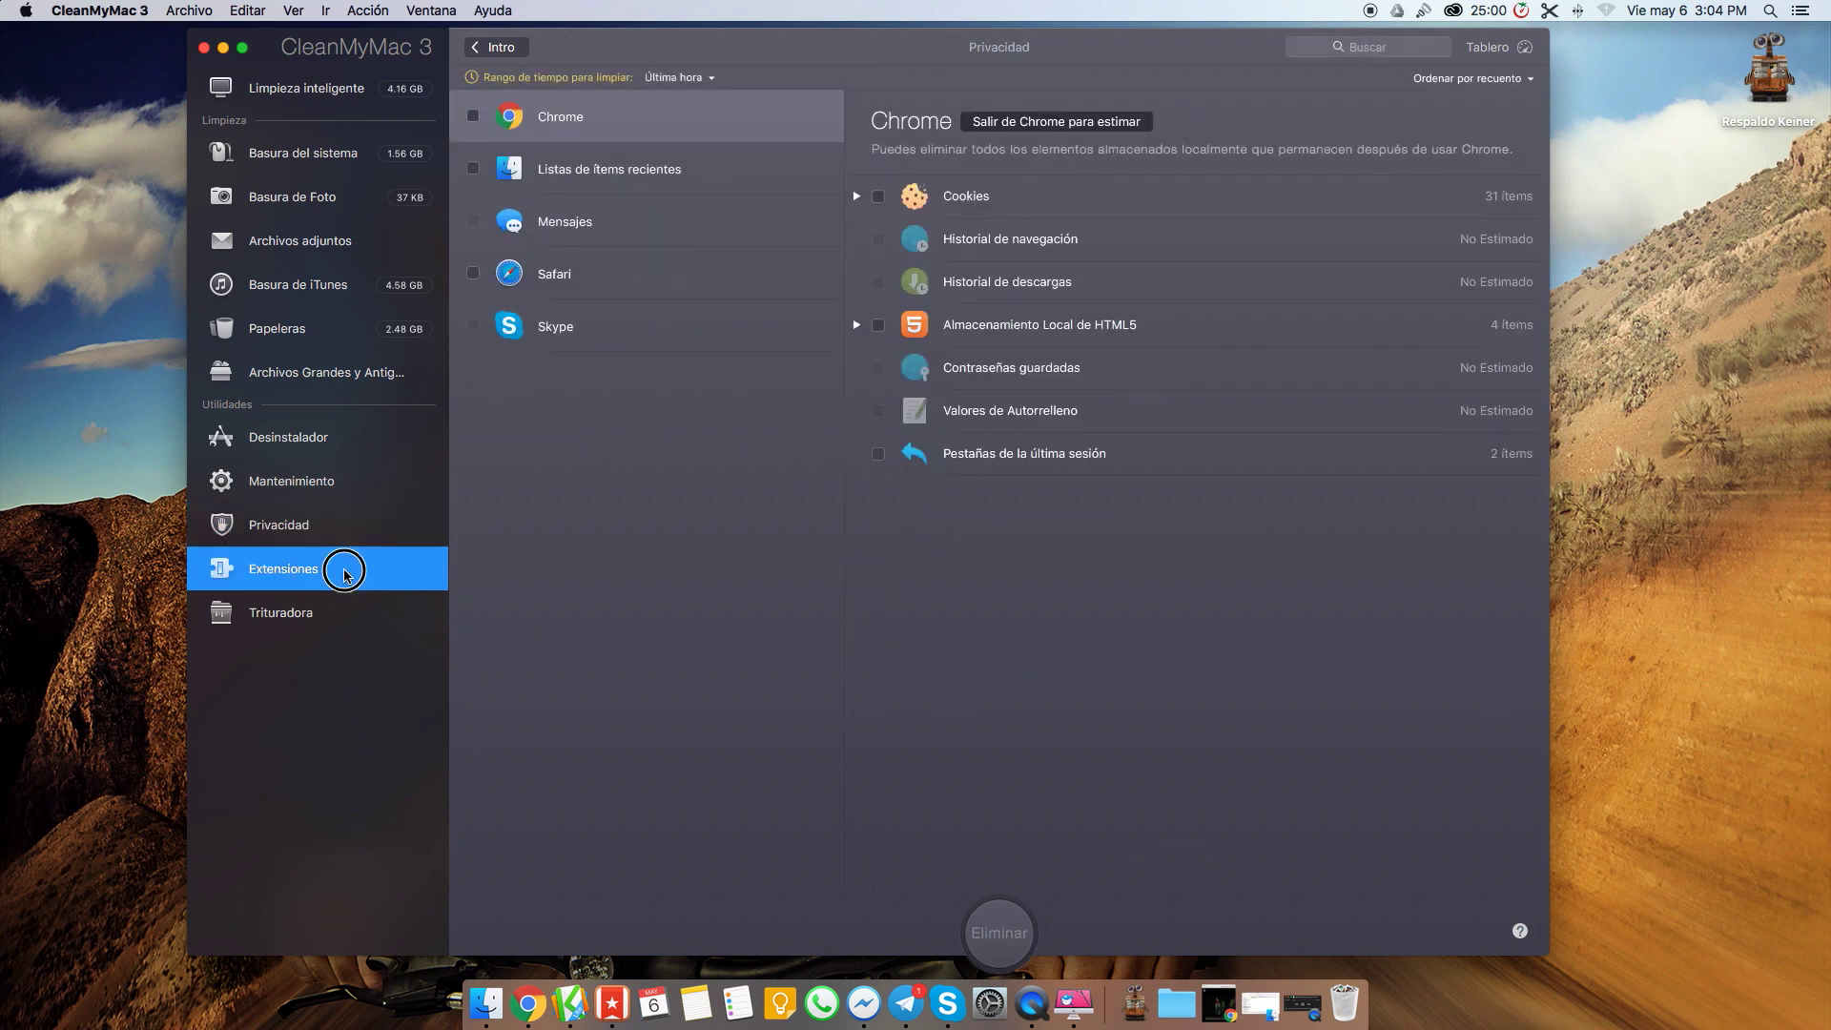
{"action": "left_click", "coordinate": [340, 611]}
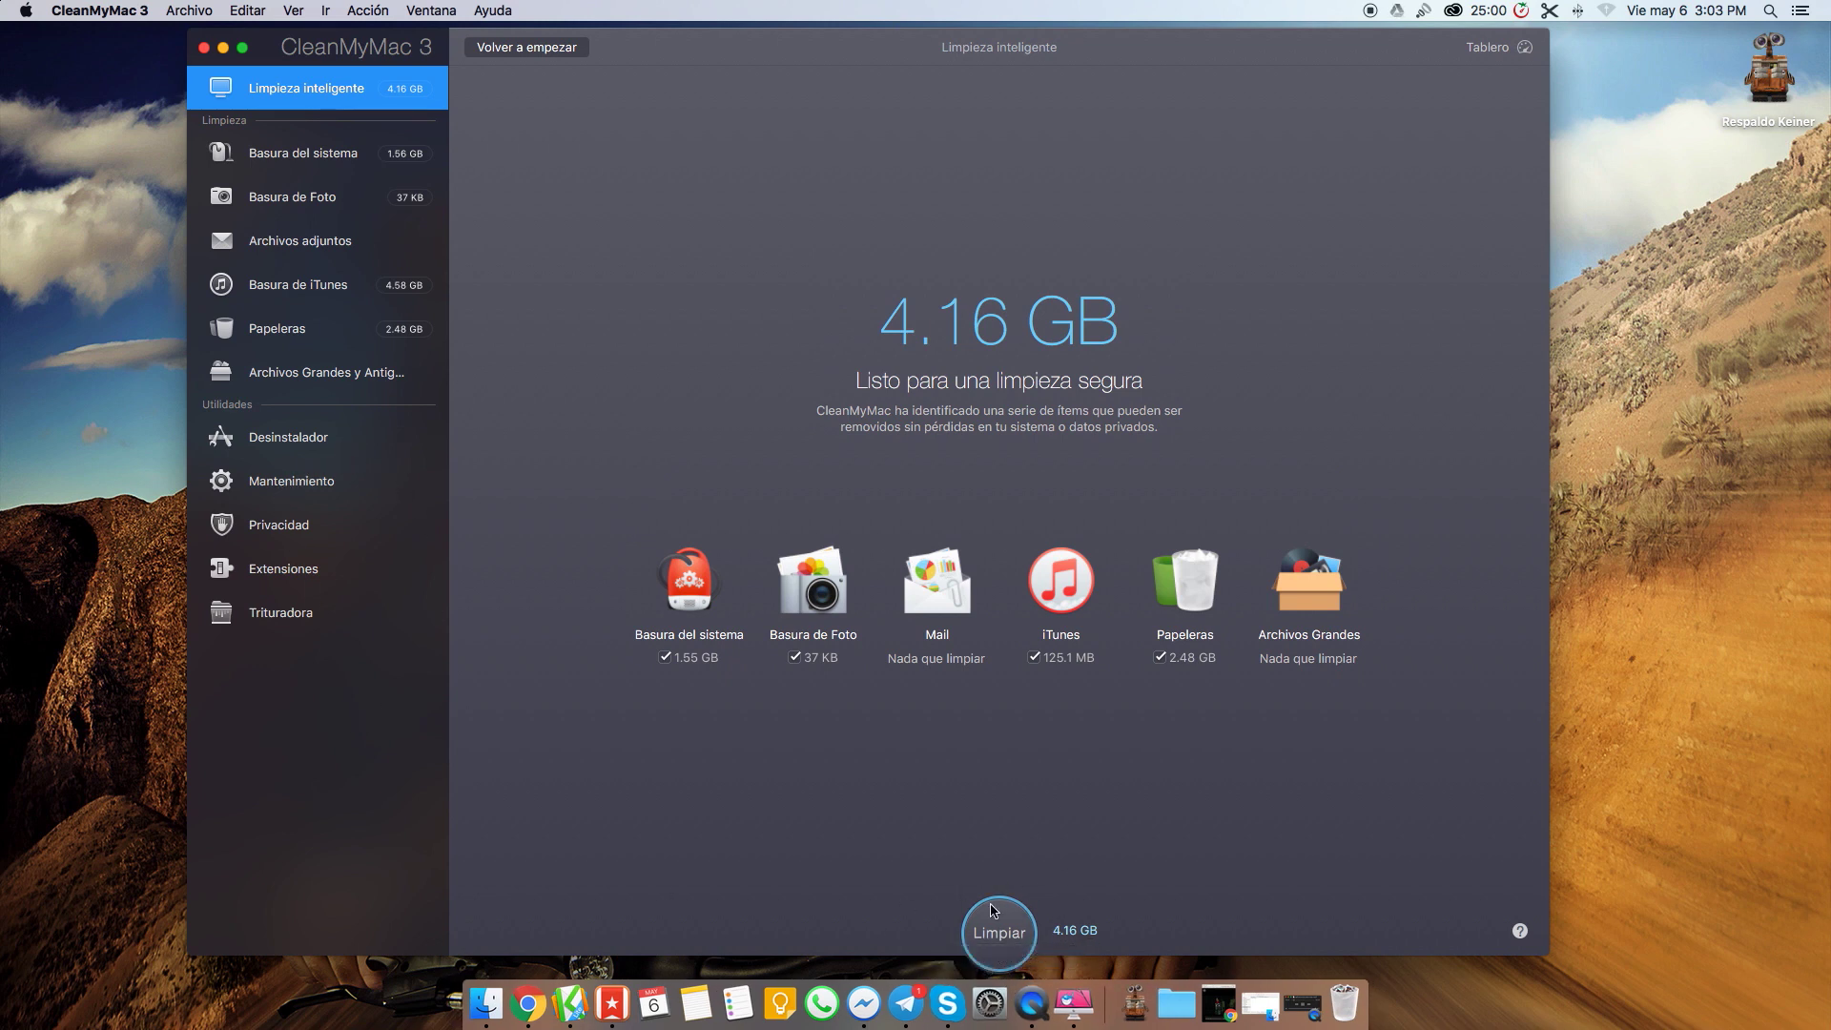
{"action": "left_click", "coordinate": [344, 488]}
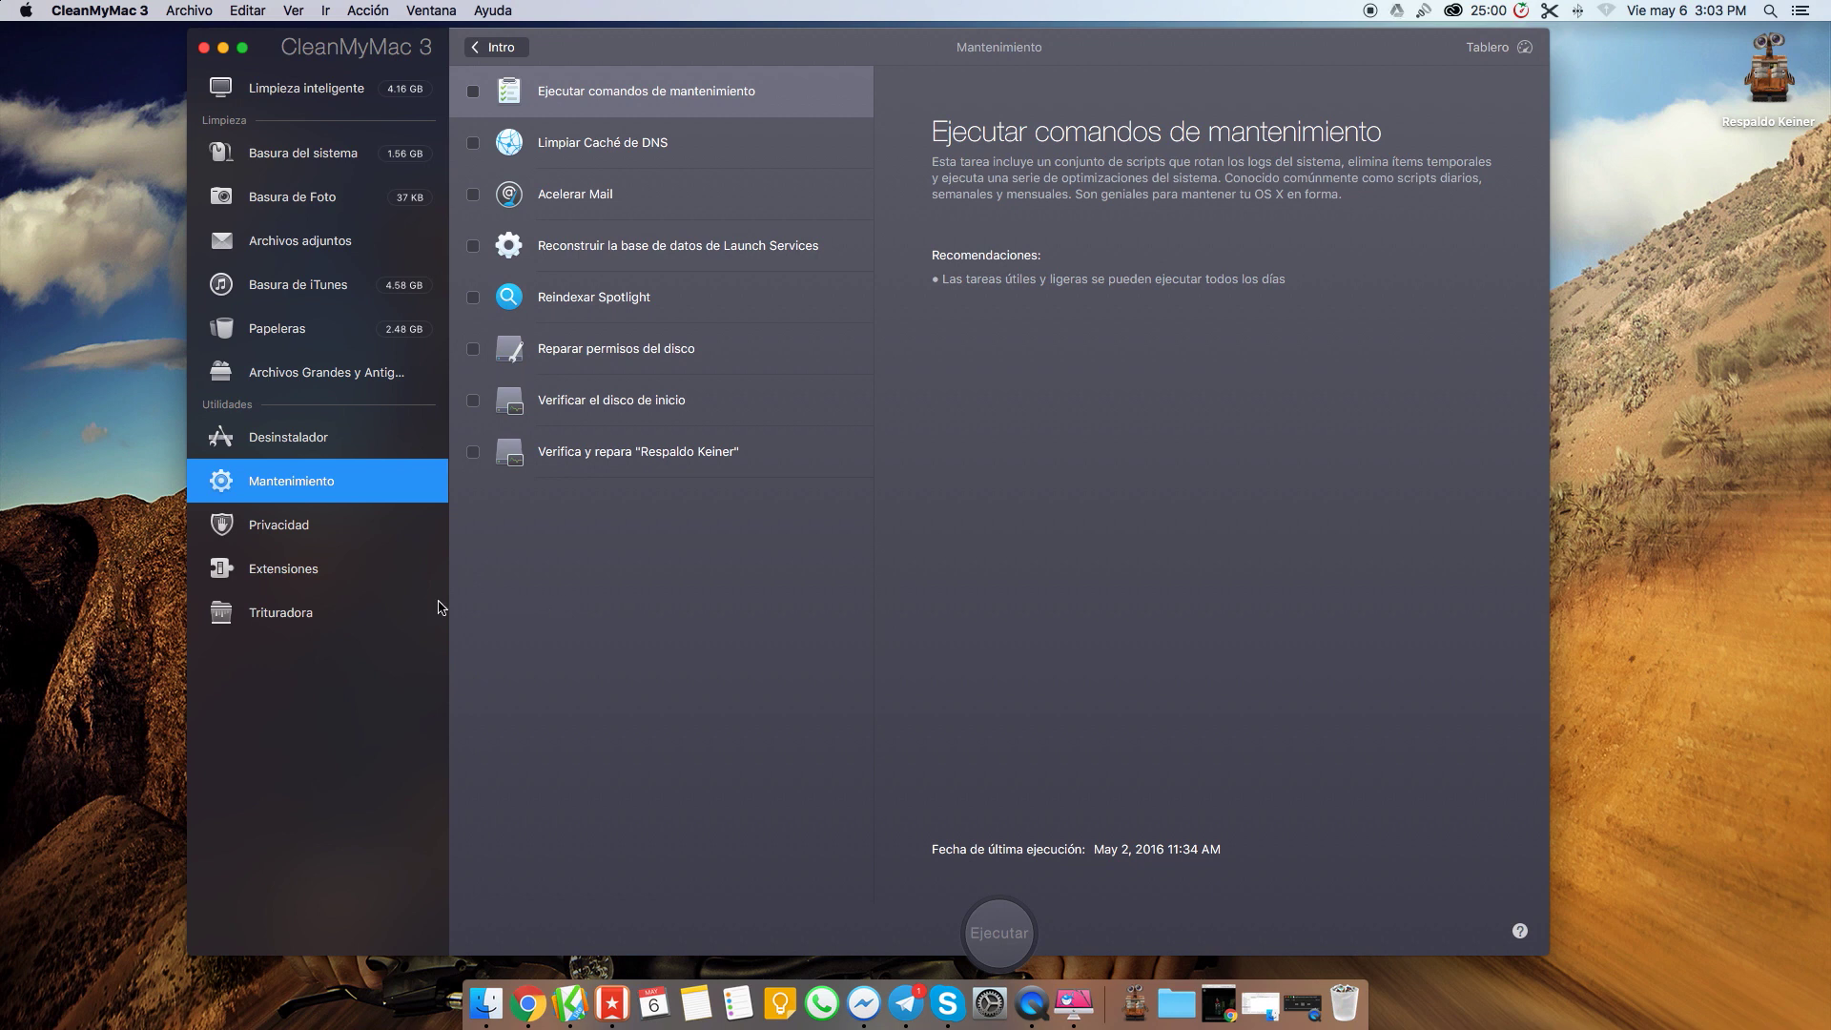
{"action": "left_click", "coordinate": [398, 443]}
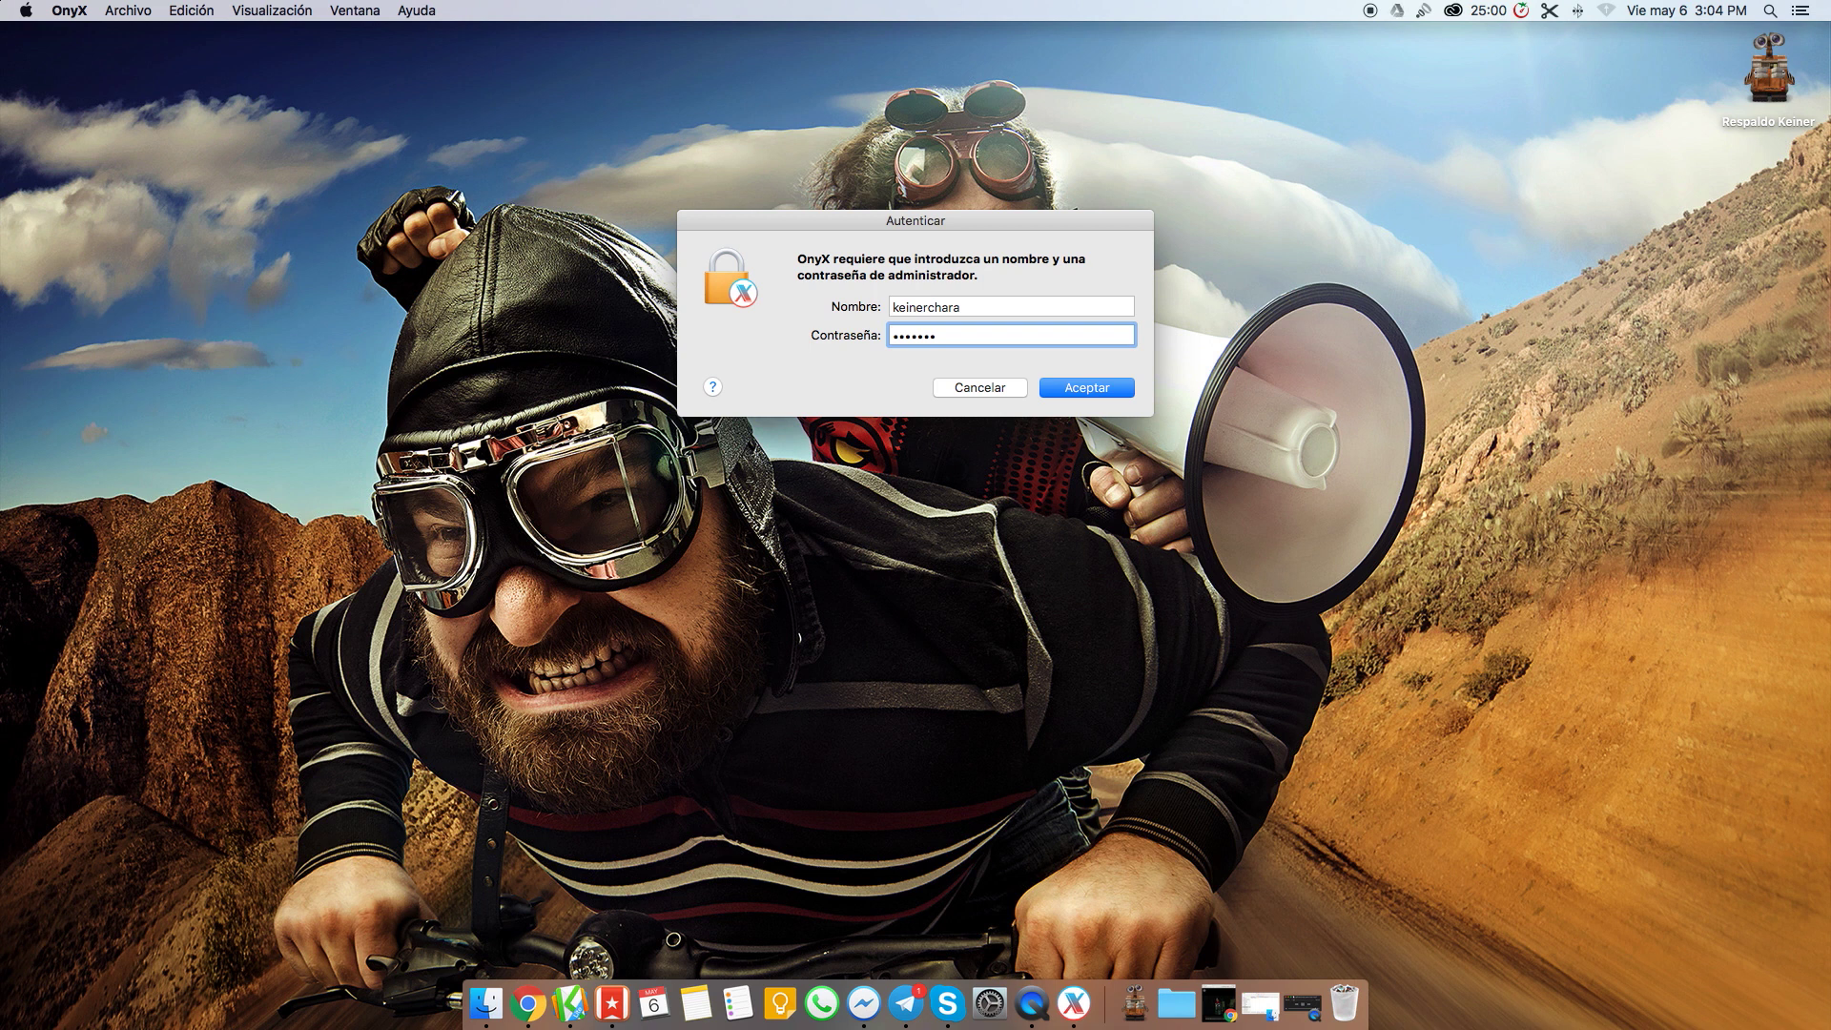
Switch to OnyX, submit the administrator password and move the volume verification dialog away from the main window.
{"action": "key", "text": "Return"}
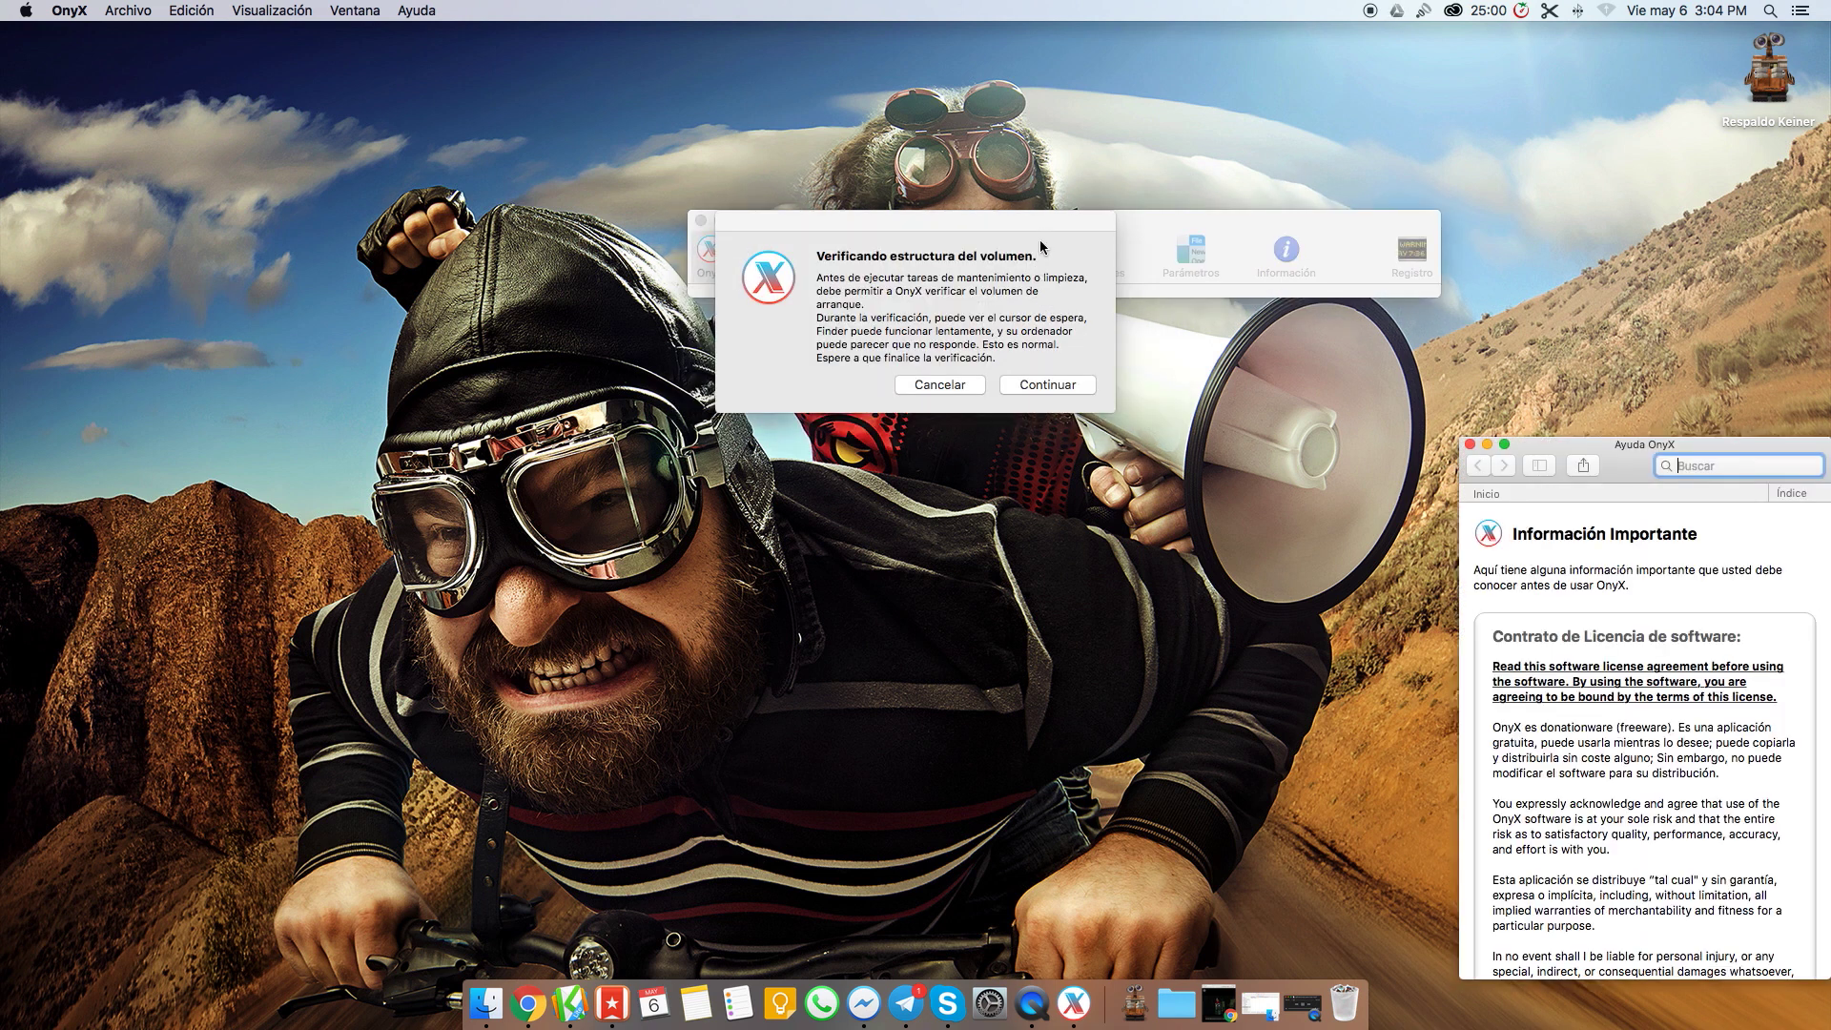
{"action": "left_click_drag", "start_coordinate": [1049, 232], "coordinate": [620, 449]}
{"action": "left_click_drag", "start_coordinate": [1288, 229], "coordinate": [1094, 171]}
{"action": "left_click_drag", "start_coordinate": [630, 446], "coordinate": [583, 477]}
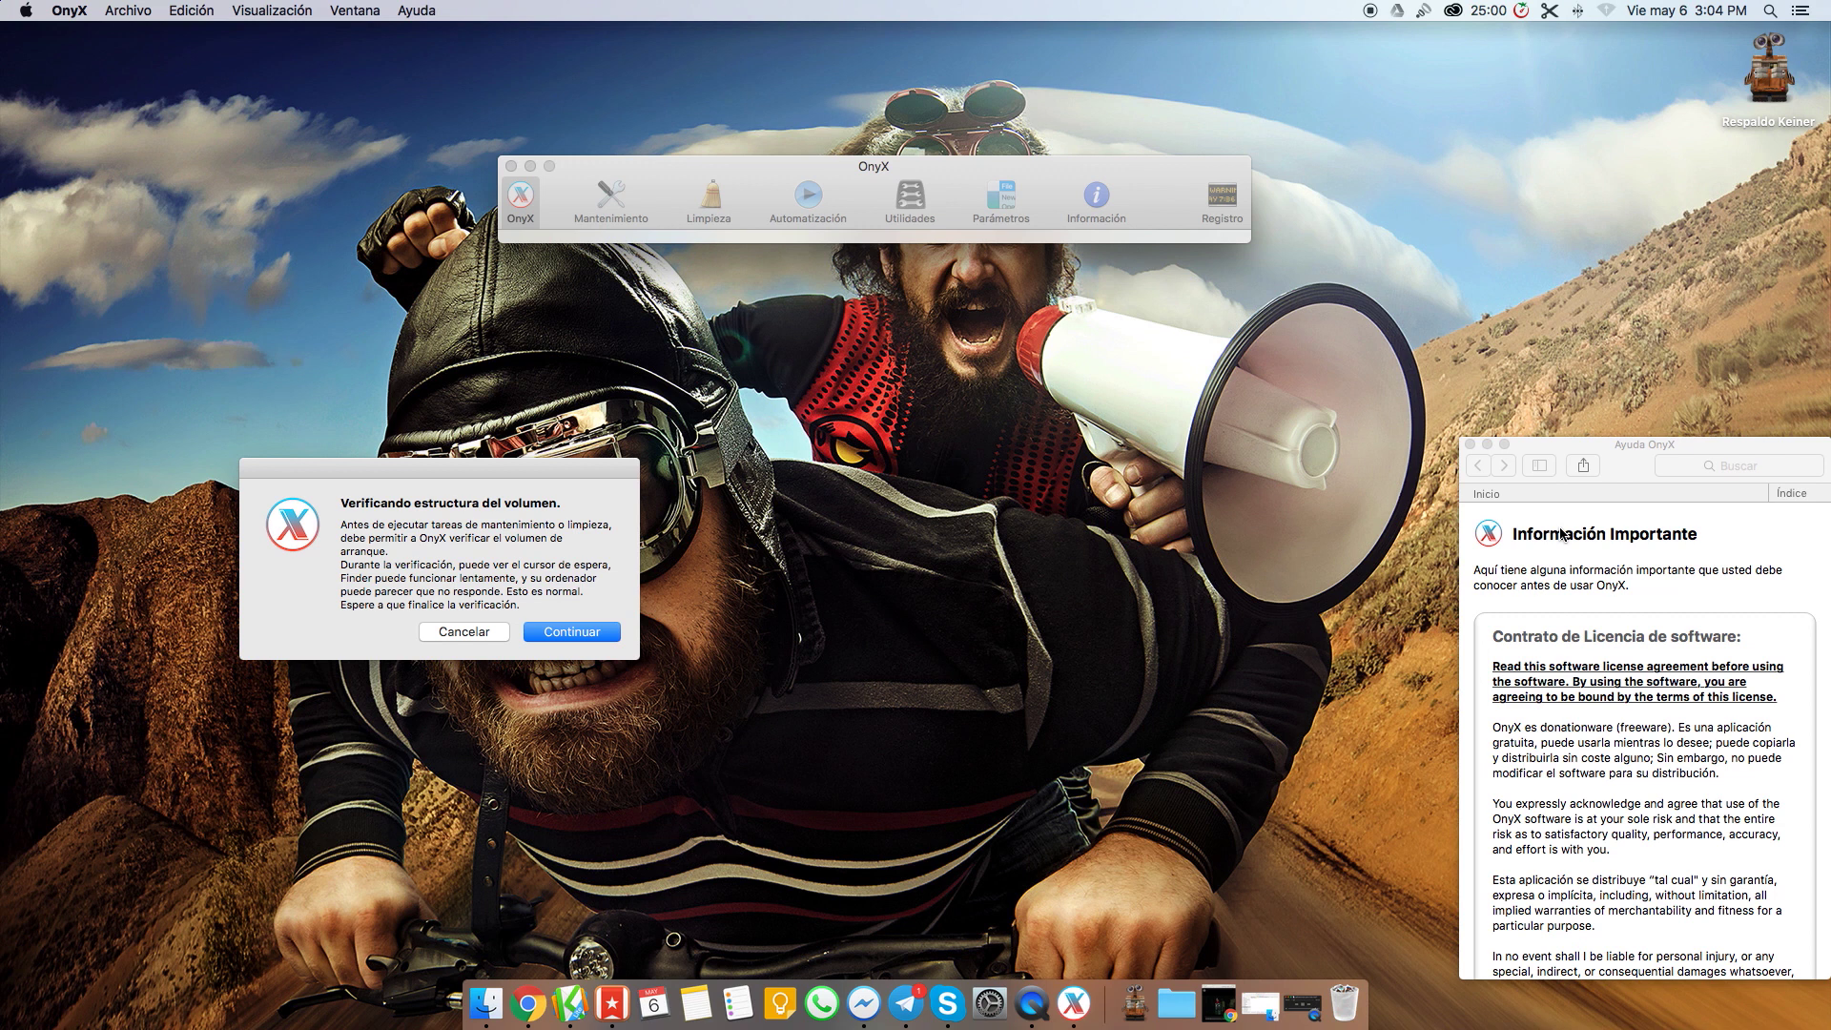
Close the OnyX help window and continue with the verification of the startup volume's structure.
{"action": "left_click", "coordinate": [1470, 444]}
{"action": "left_click_drag", "start_coordinate": [591, 477], "coordinate": [1033, 517]}
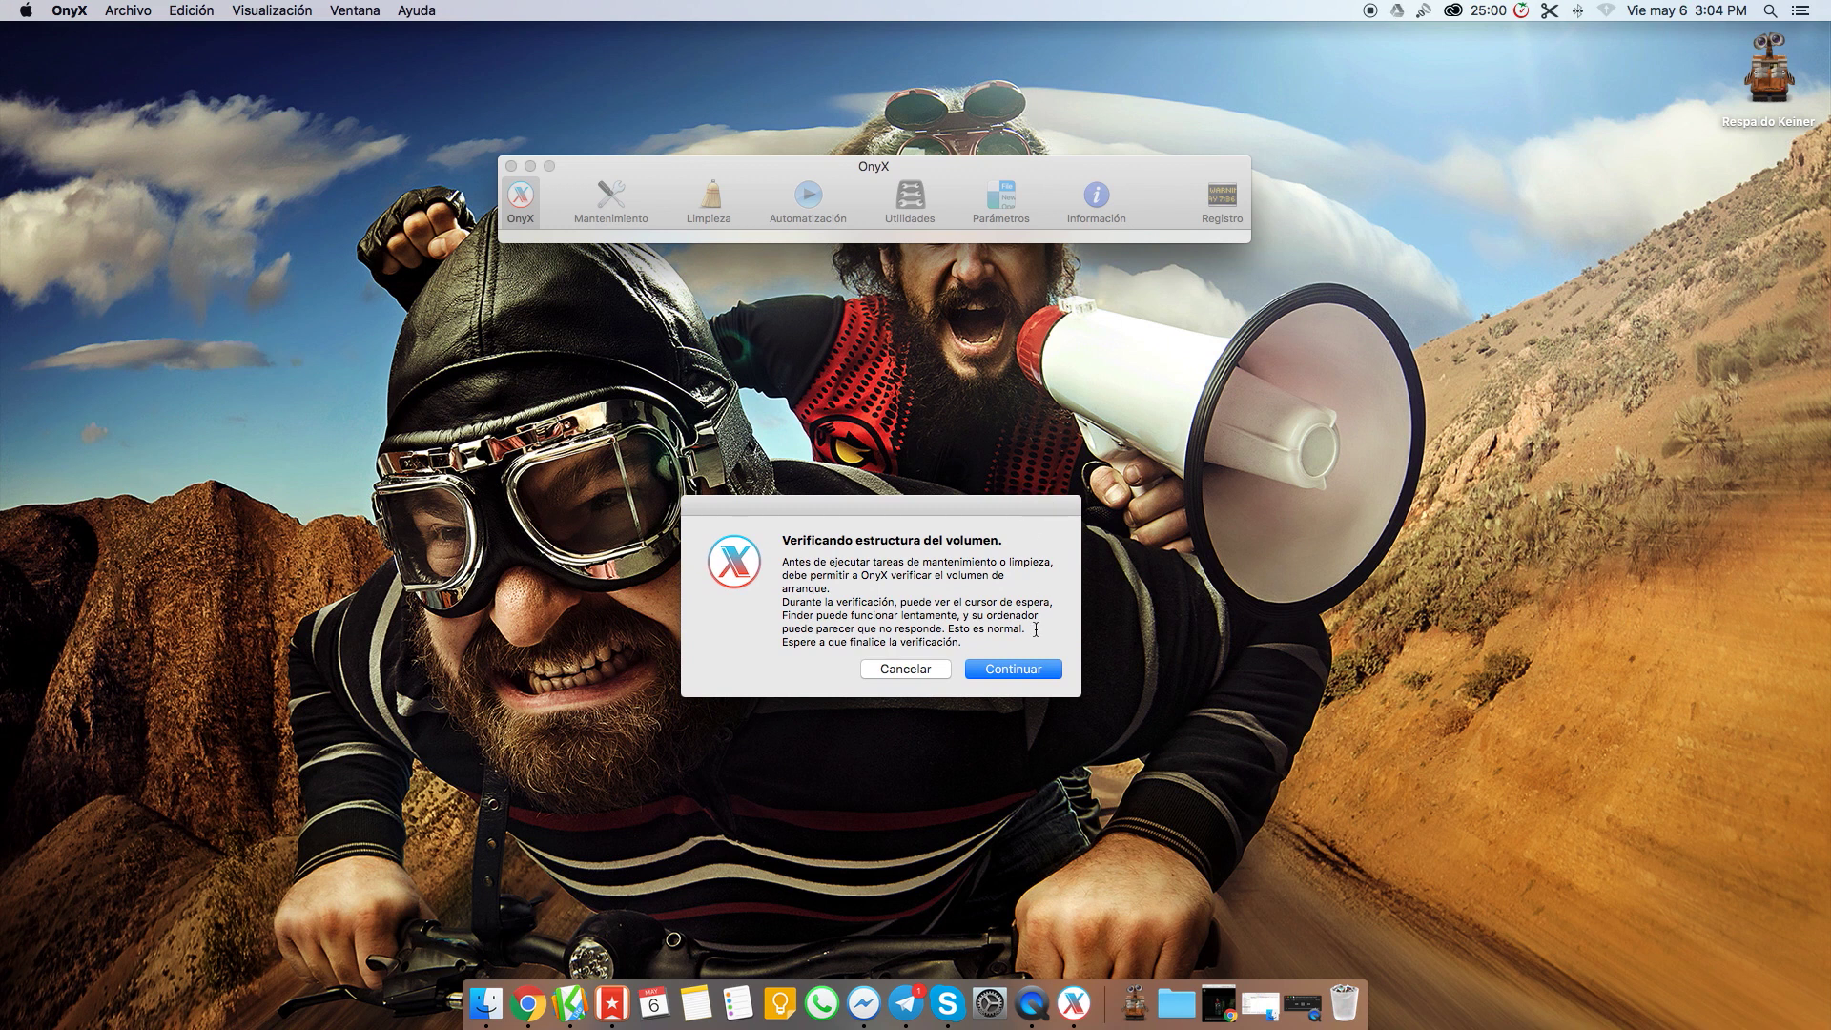
{"action": "left_click", "coordinate": [1015, 670]}
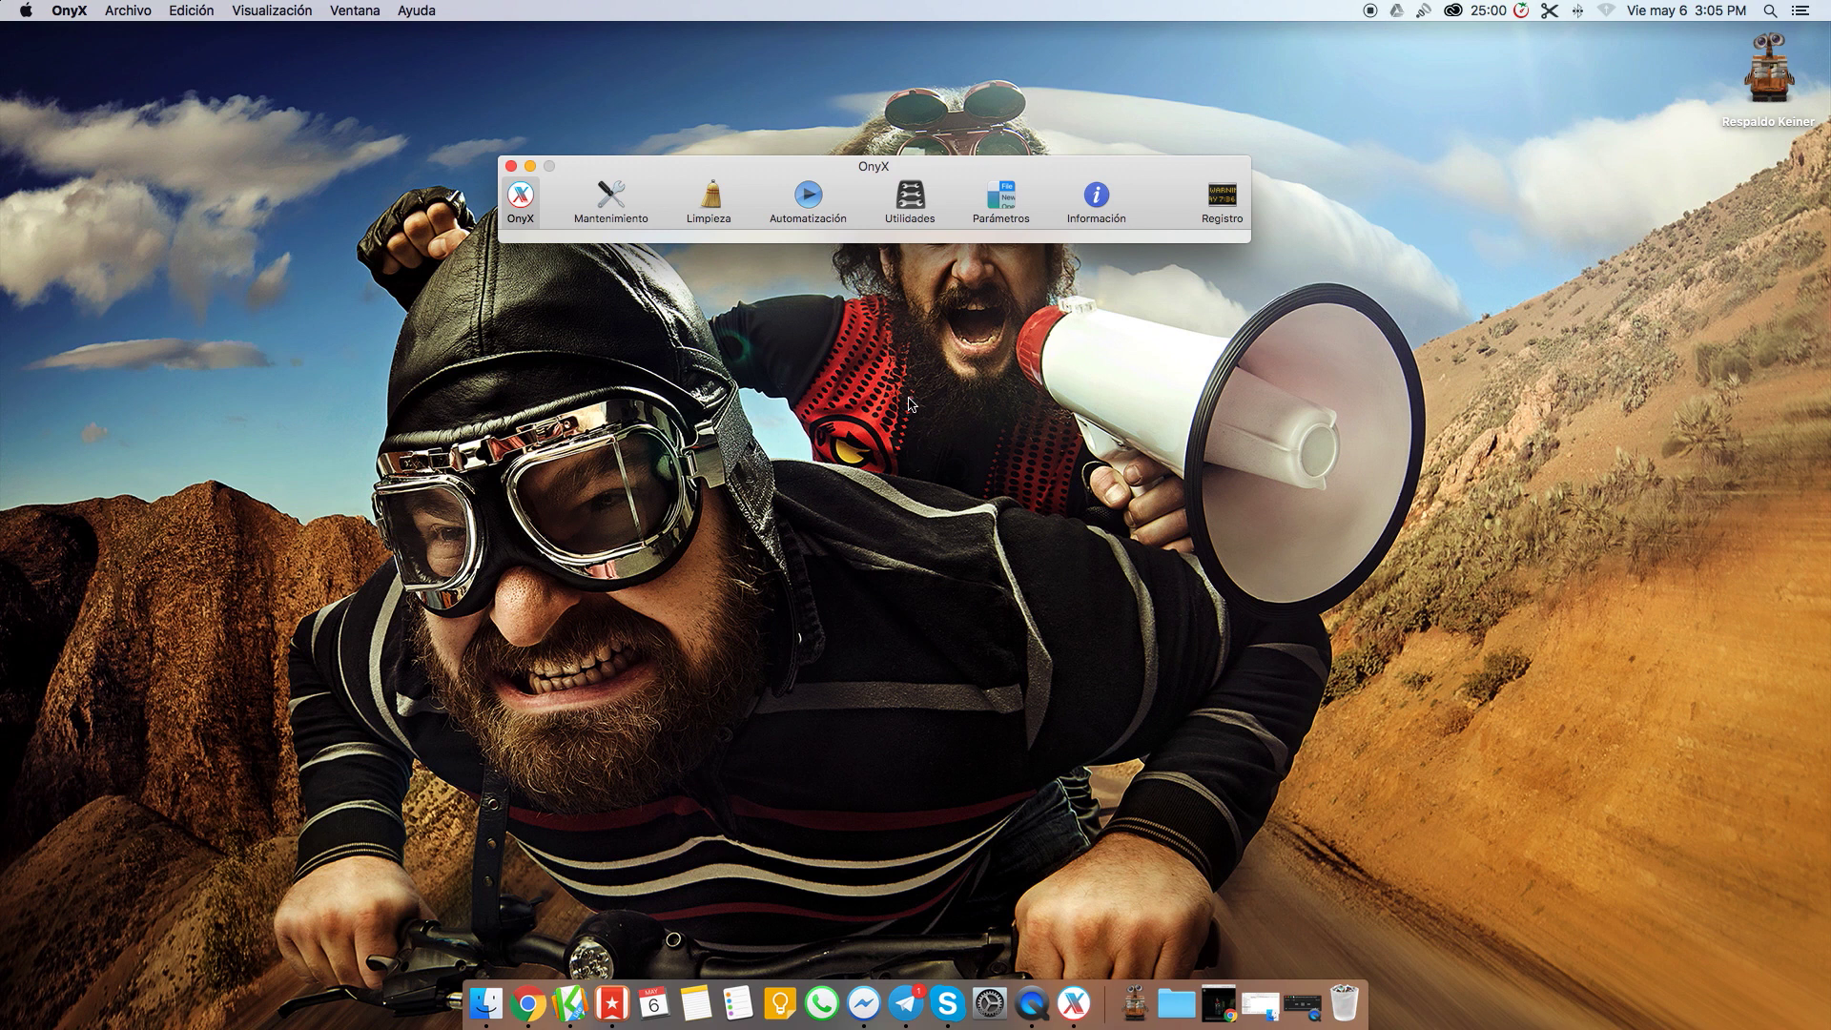
Examine the Mantenimiento sections Estructura del disco, Permisos, Scripts and Reconstruir.
{"action": "left_click", "coordinate": [609, 200]}
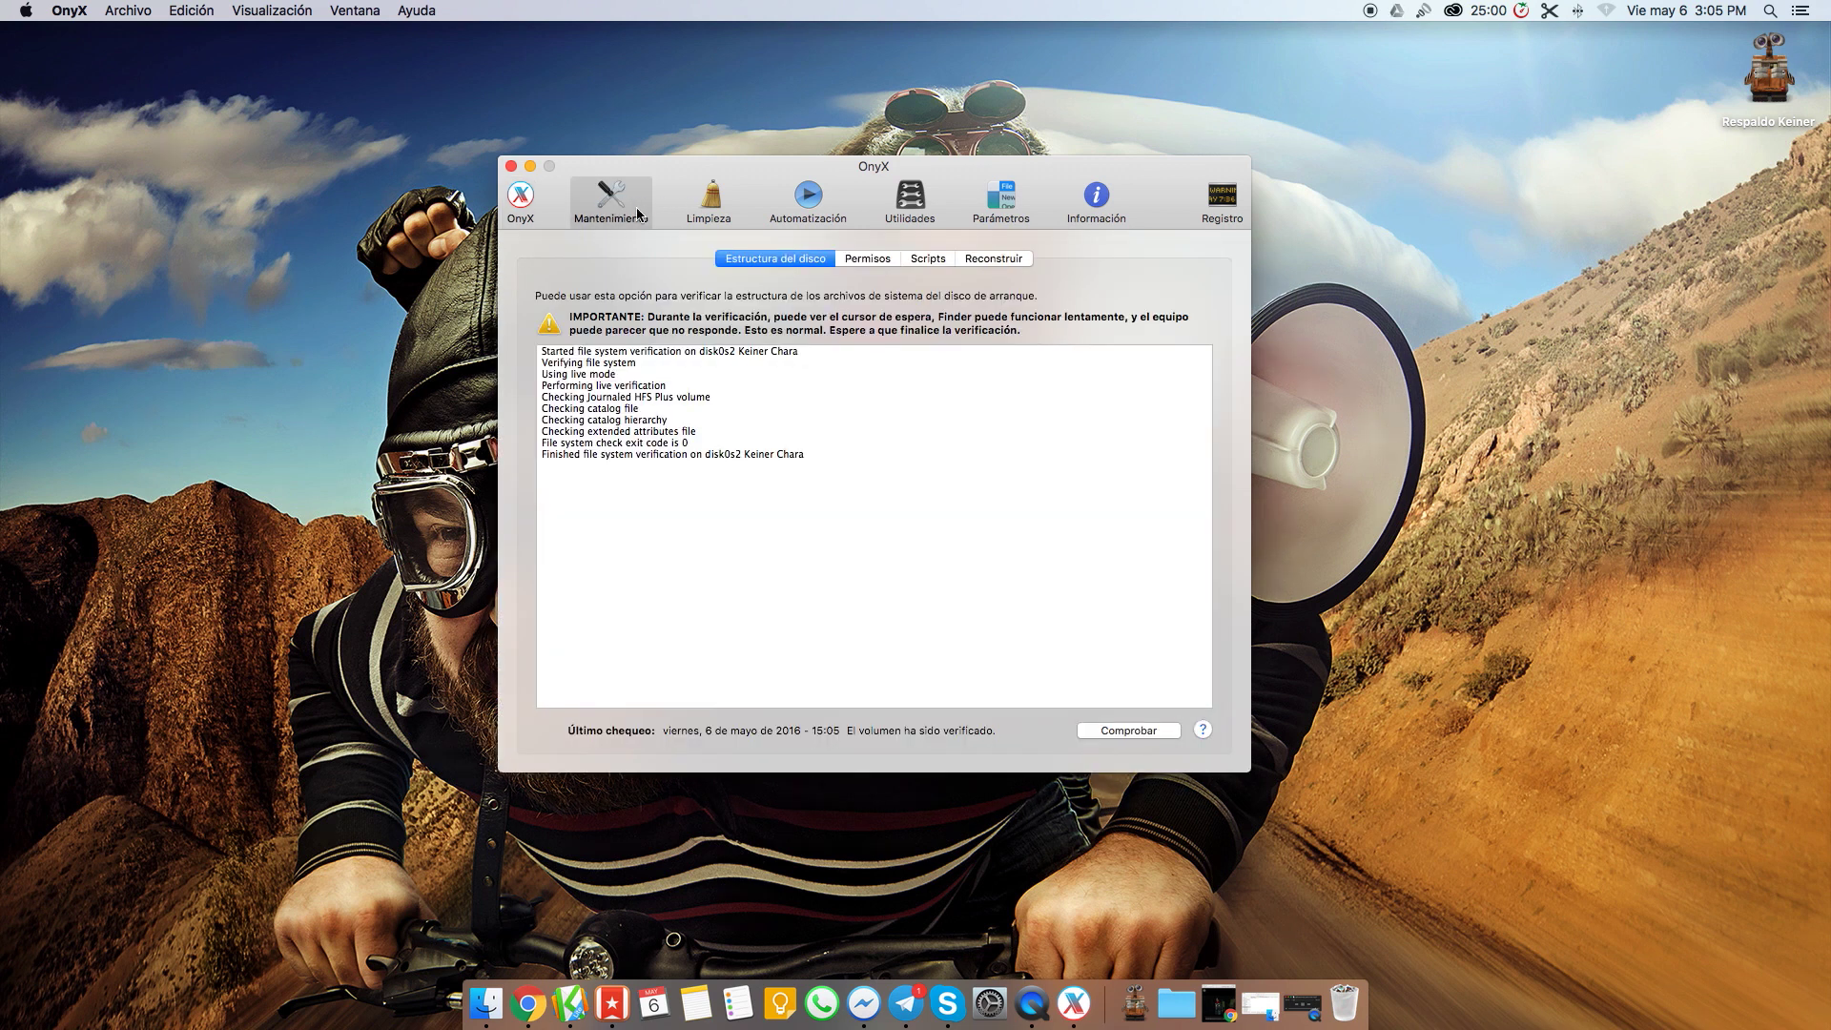
{"action": "left_click", "coordinate": [879, 264]}
{"action": "left_click", "coordinate": [928, 264]}
{"action": "left_click", "coordinate": [978, 261]}
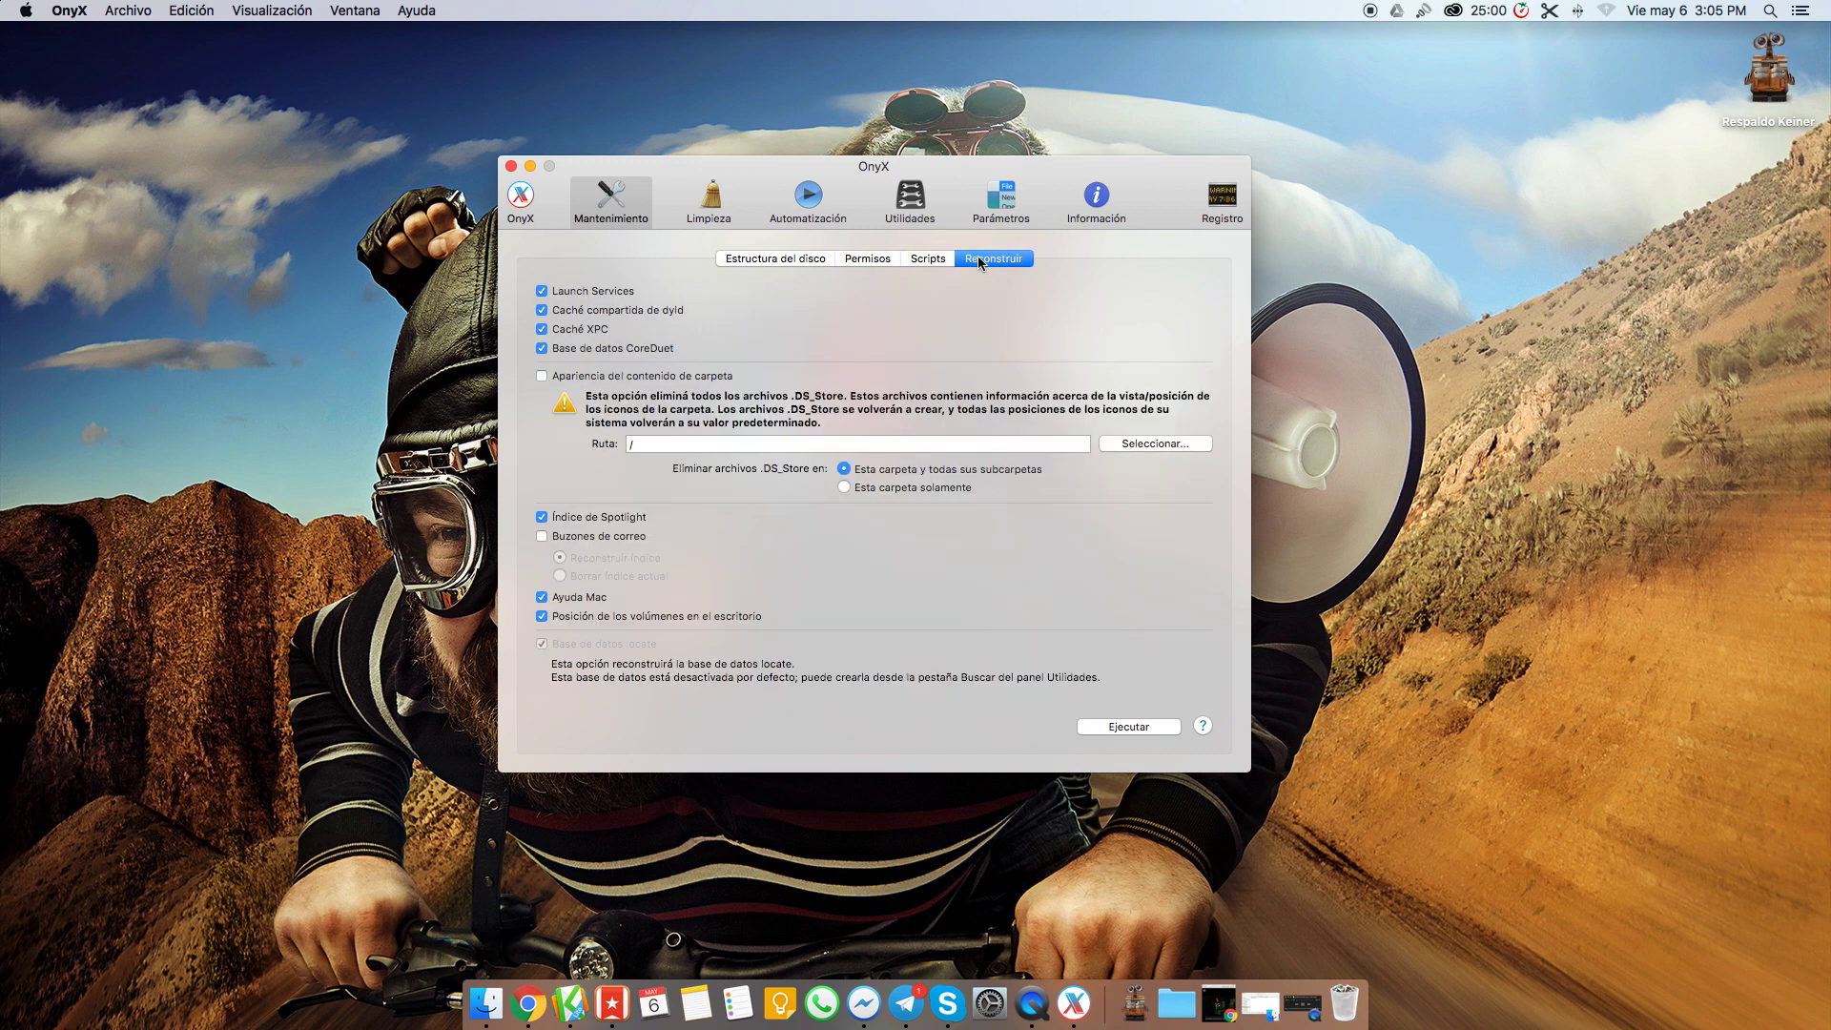
Examine the Limpieza options for Sistema, Usuario, Internet, Fuentes, Registros, Otros, Borrado and Papelera.
{"action": "left_click", "coordinate": [707, 191]}
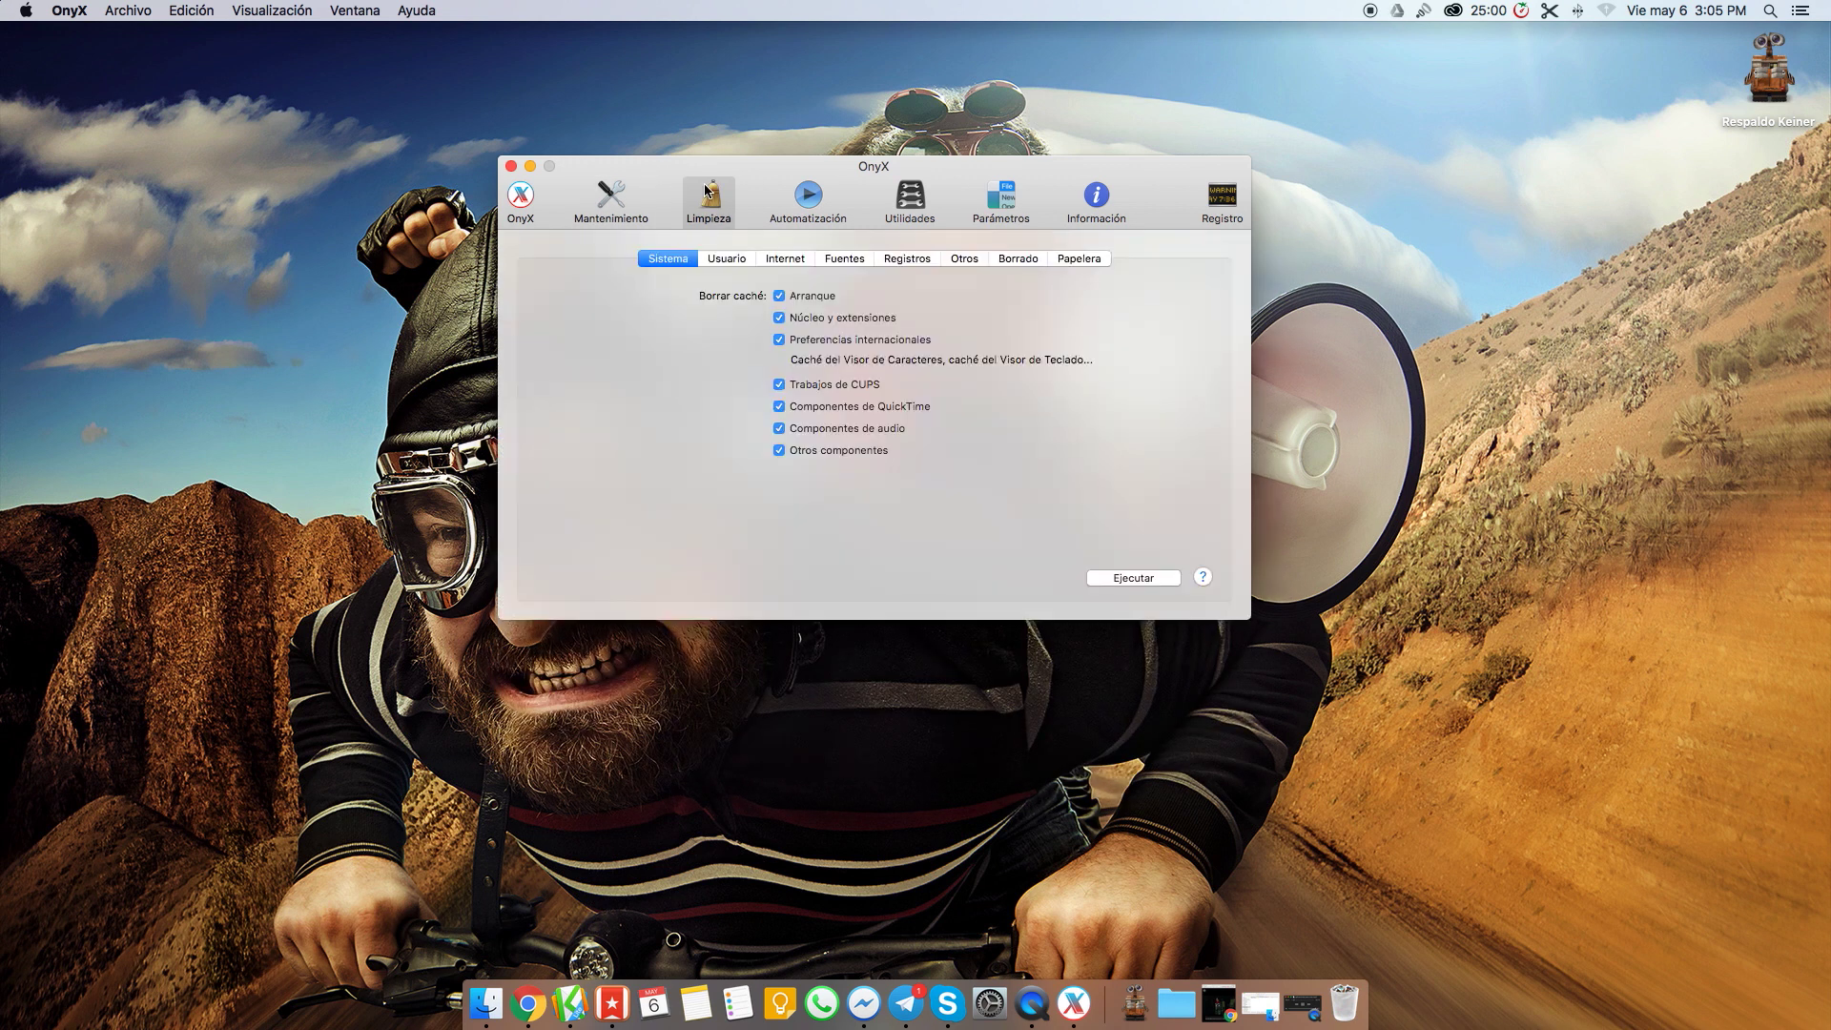
{"action": "left_click", "coordinate": [737, 264]}
{"action": "left_click", "coordinate": [786, 259]}
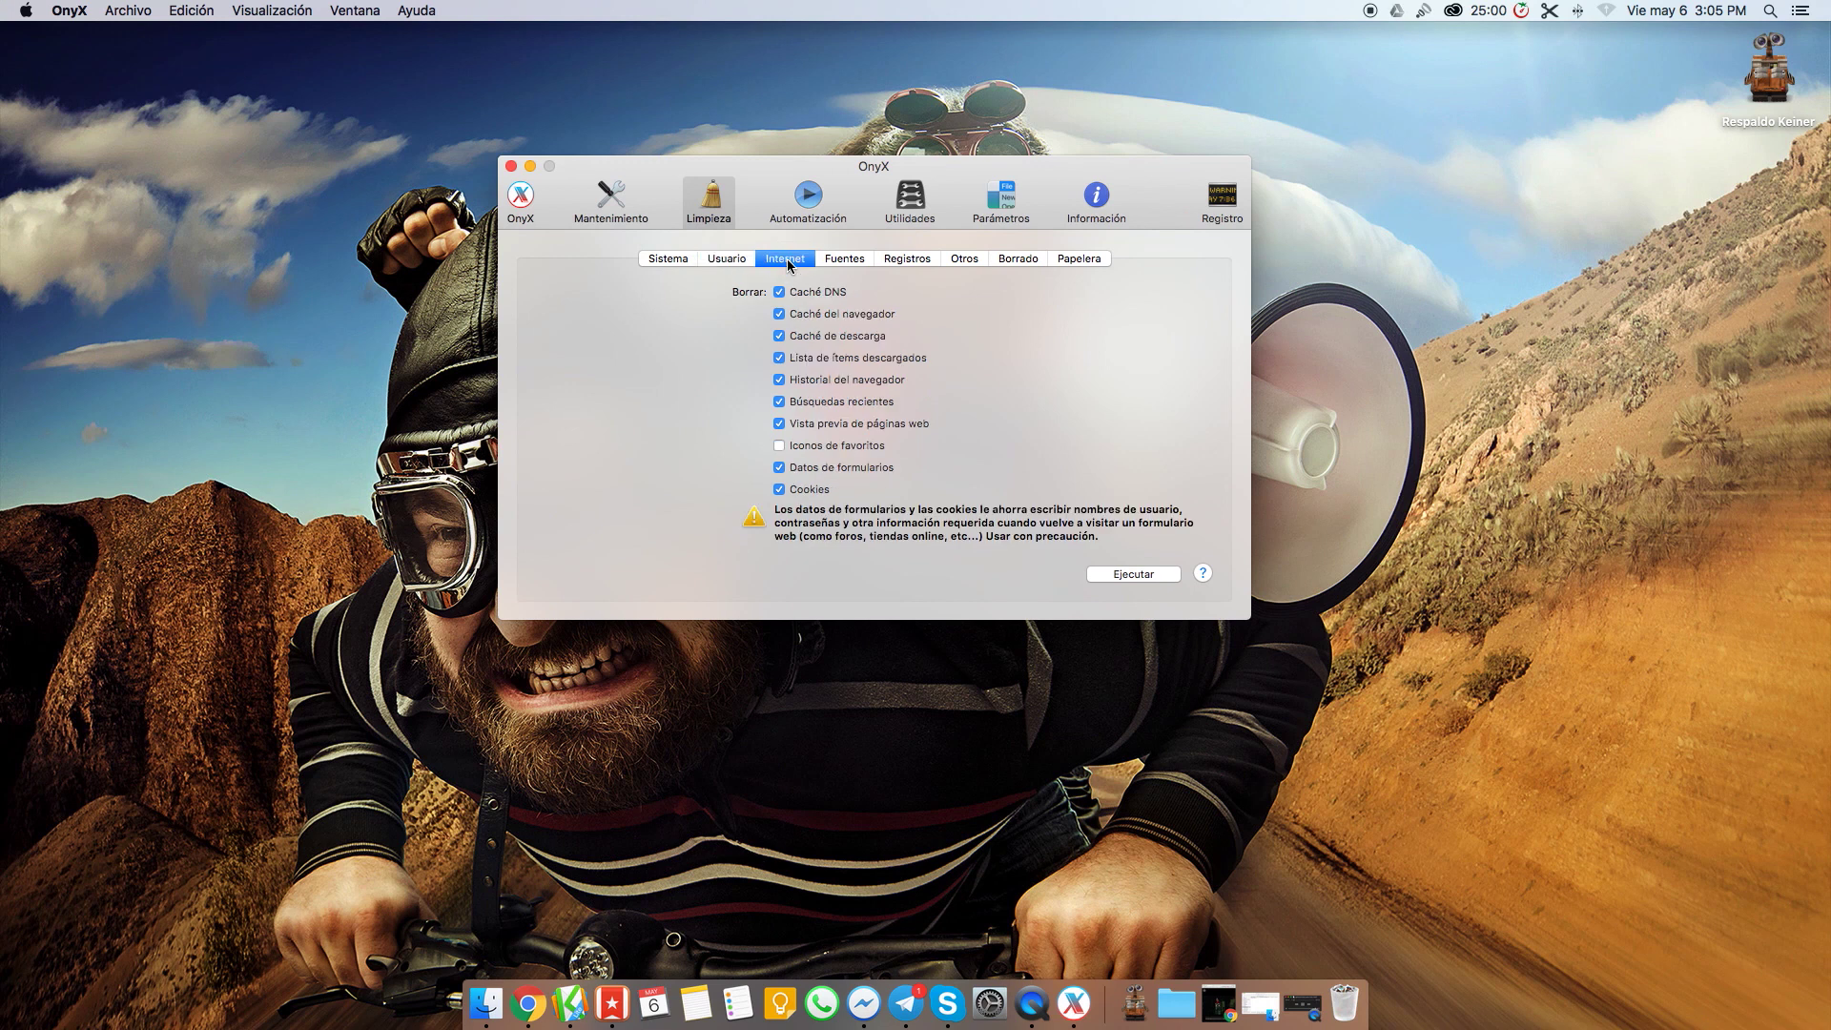
{"action": "left_click", "coordinate": [846, 260]}
{"action": "left_click", "coordinate": [917, 263]}
{"action": "left_click", "coordinate": [961, 263]}
{"action": "left_click", "coordinate": [1037, 264]}
{"action": "left_click", "coordinate": [1085, 267]}
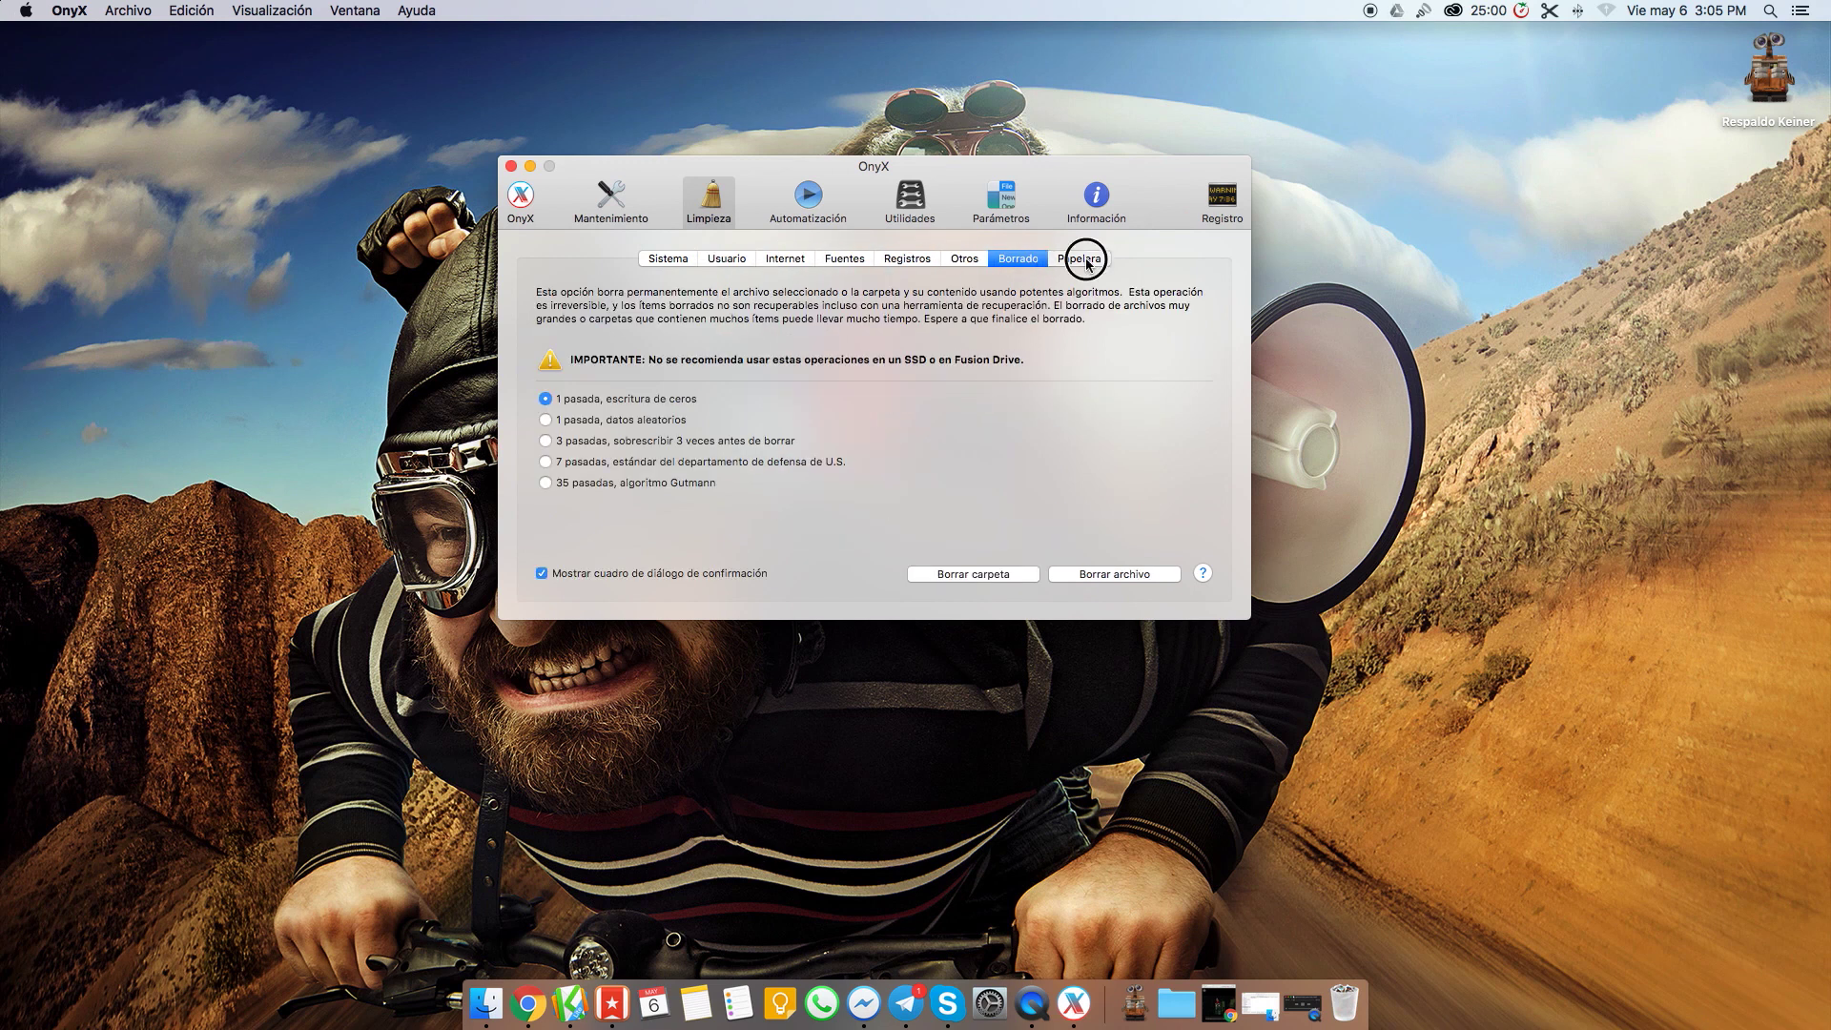
Revisit the Sistema, Usuario, Internet, Fuentes and Otros cleaning options, ending on the Sistema cache options.
{"action": "left_click", "coordinate": [675, 264]}
{"action": "left_click", "coordinate": [735, 264]}
{"action": "left_click", "coordinate": [786, 263]}
{"action": "left_click", "coordinate": [852, 264]}
{"action": "left_click", "coordinate": [965, 263]}
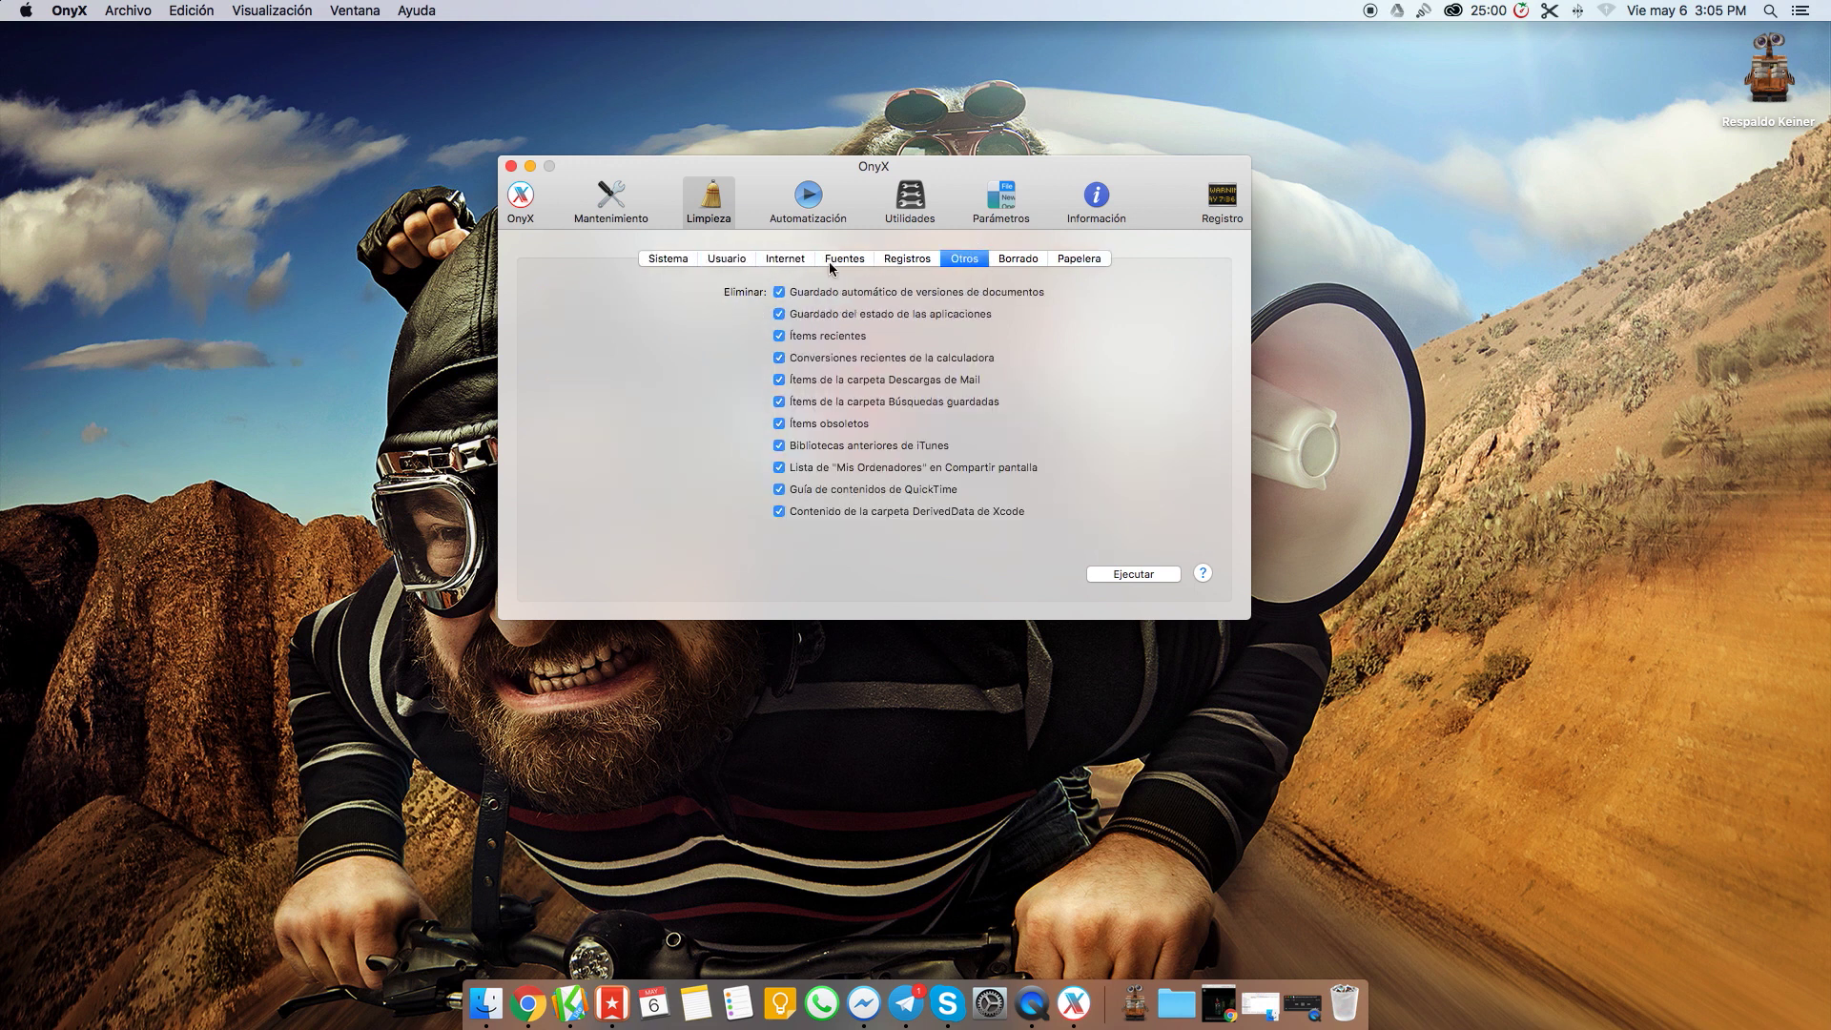
{"action": "left_click", "coordinate": [688, 262]}
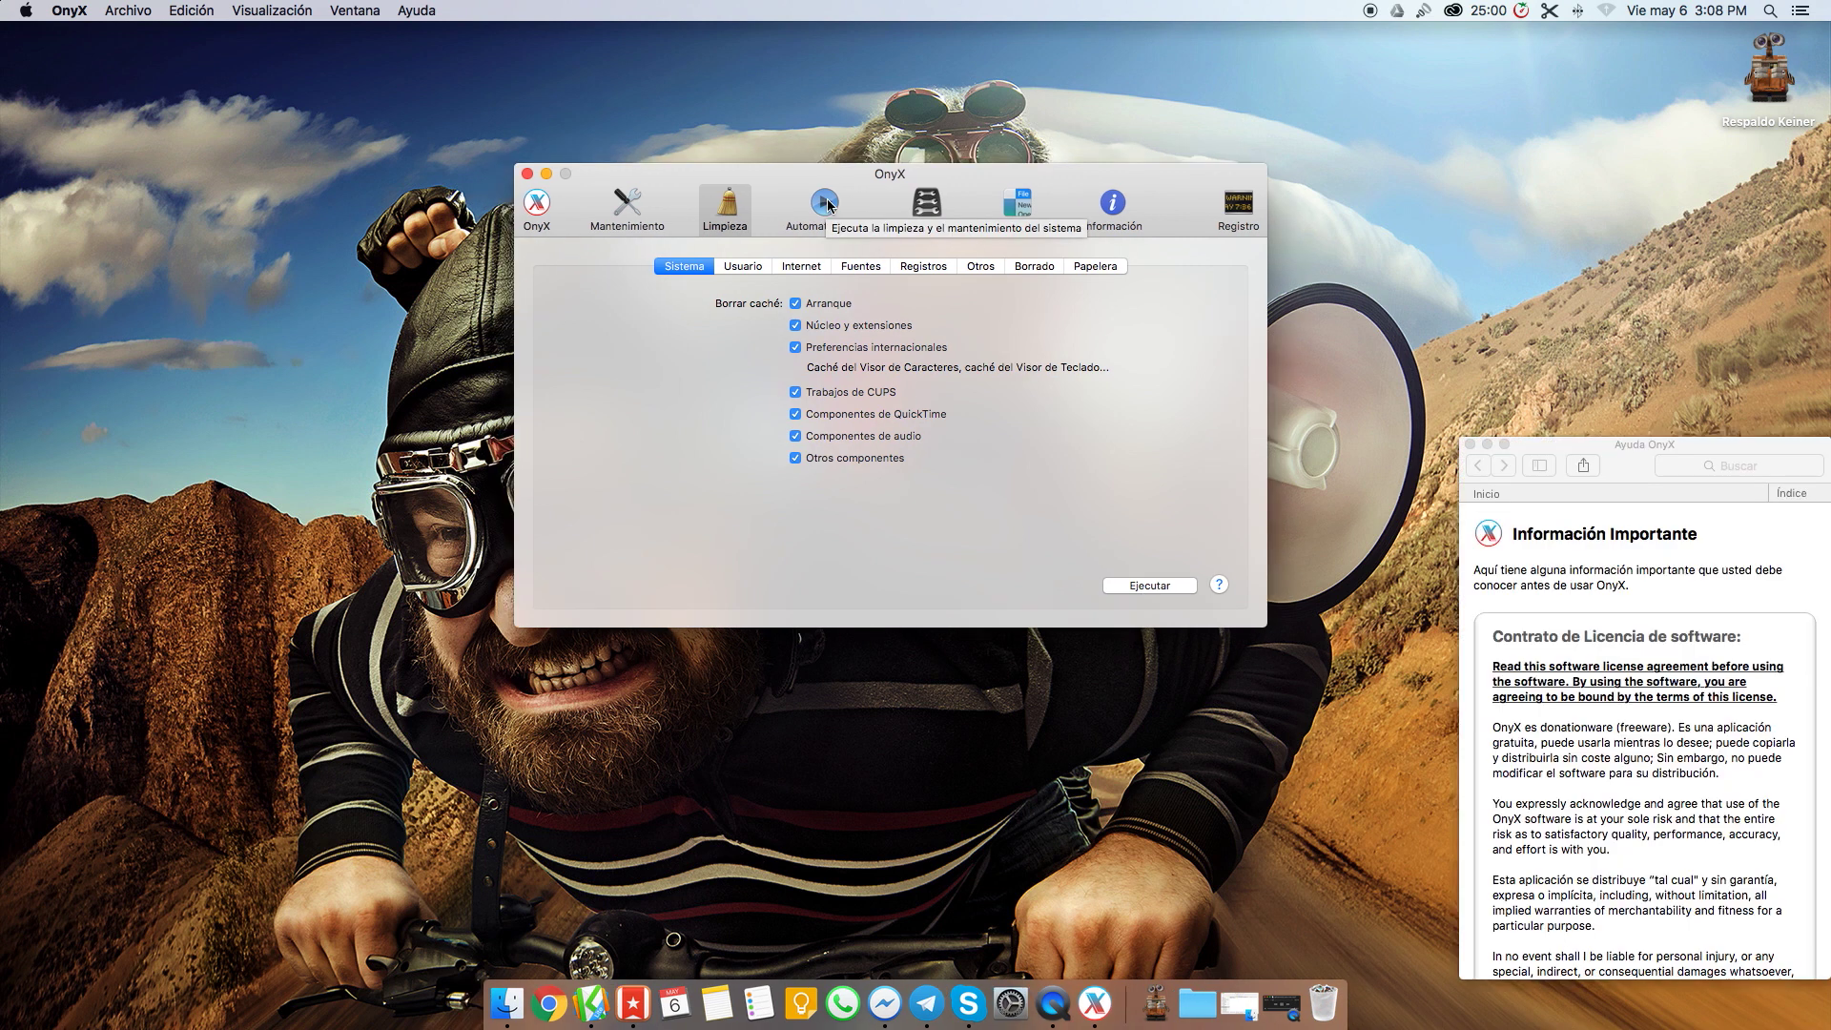
Look at the Automatización tasks, the Utilidades section and the Parámetros options.
{"action": "left_click", "coordinate": [826, 203]}
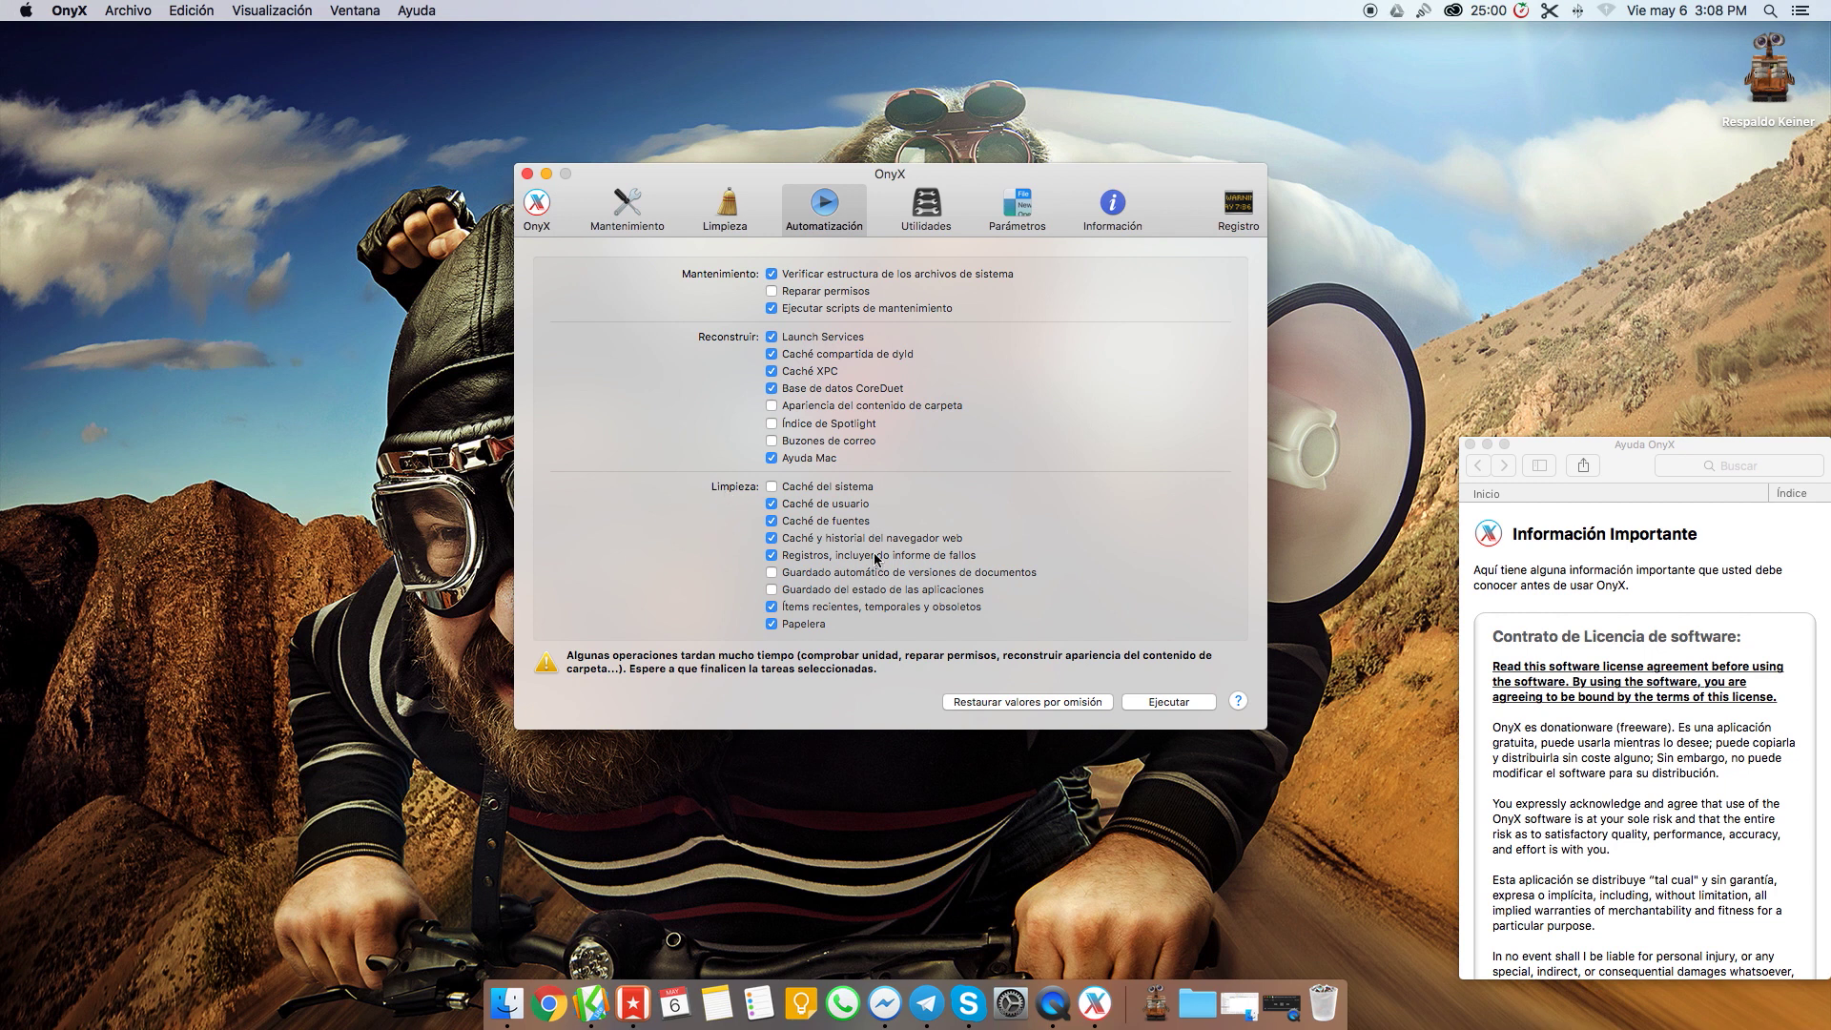
{"action": "left_click", "coordinate": [919, 203]}
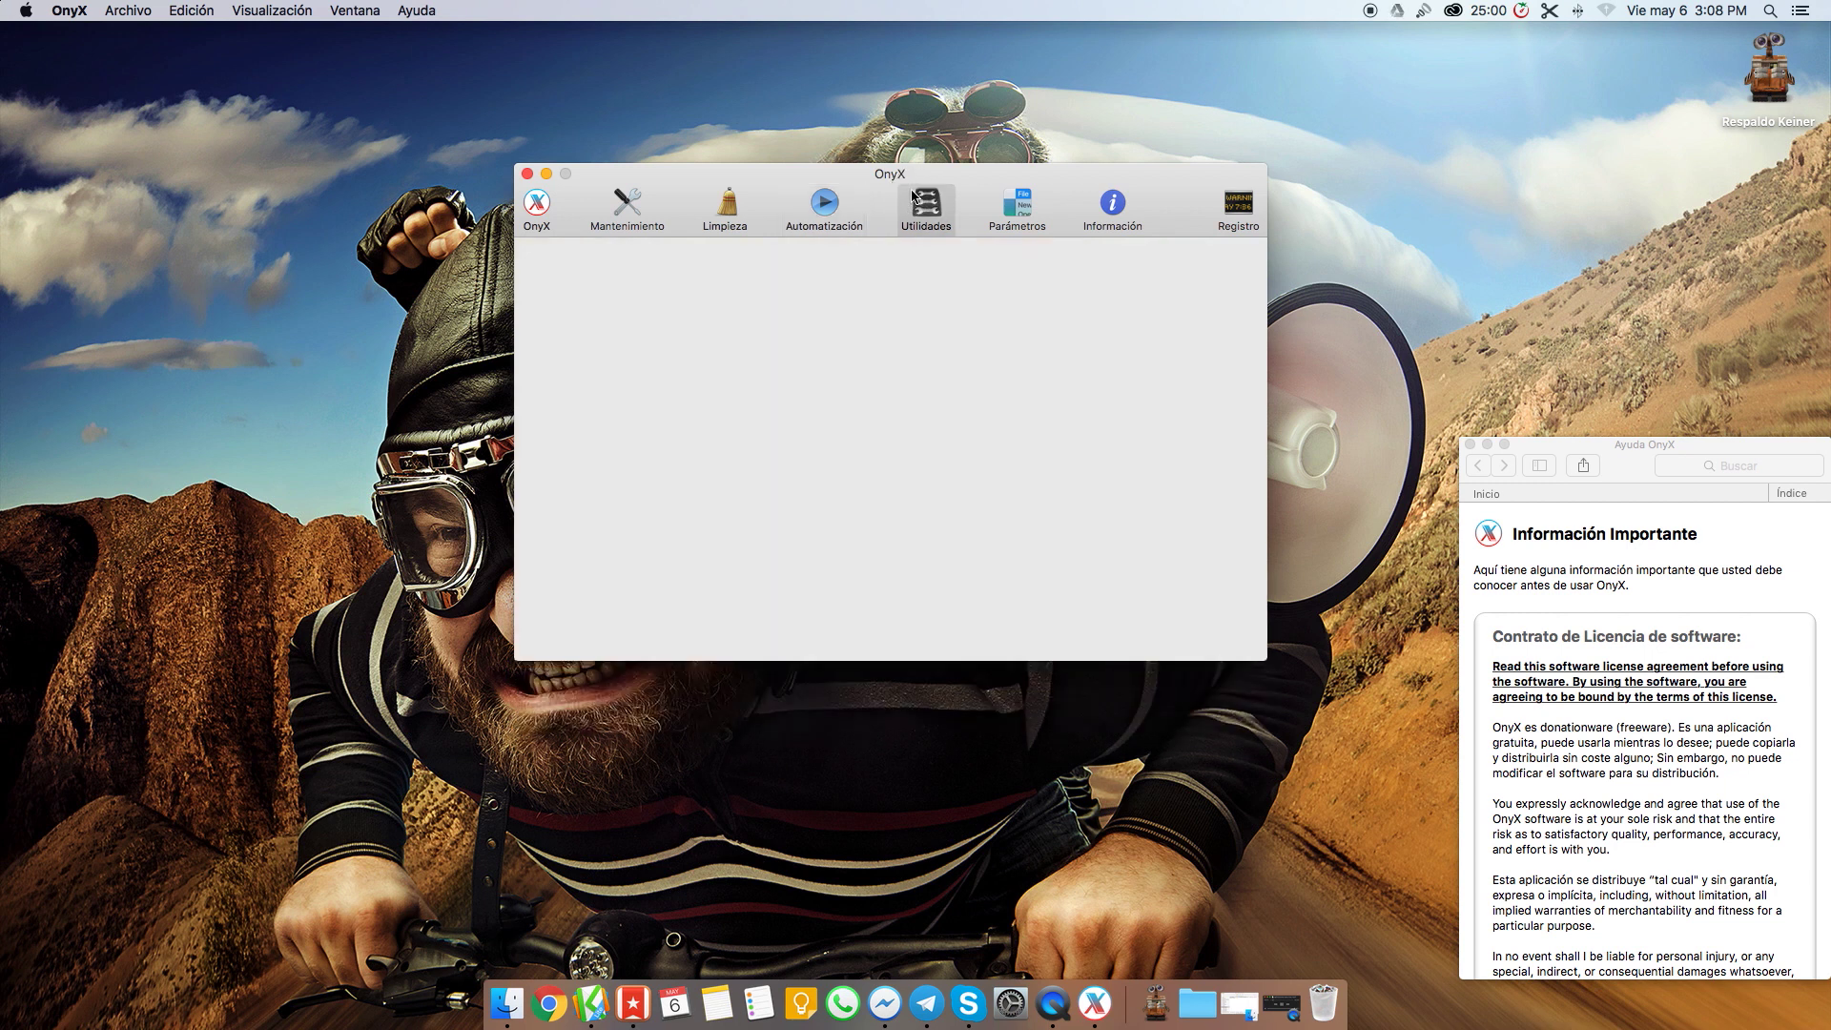
{"action": "left_click", "coordinate": [992, 204]}
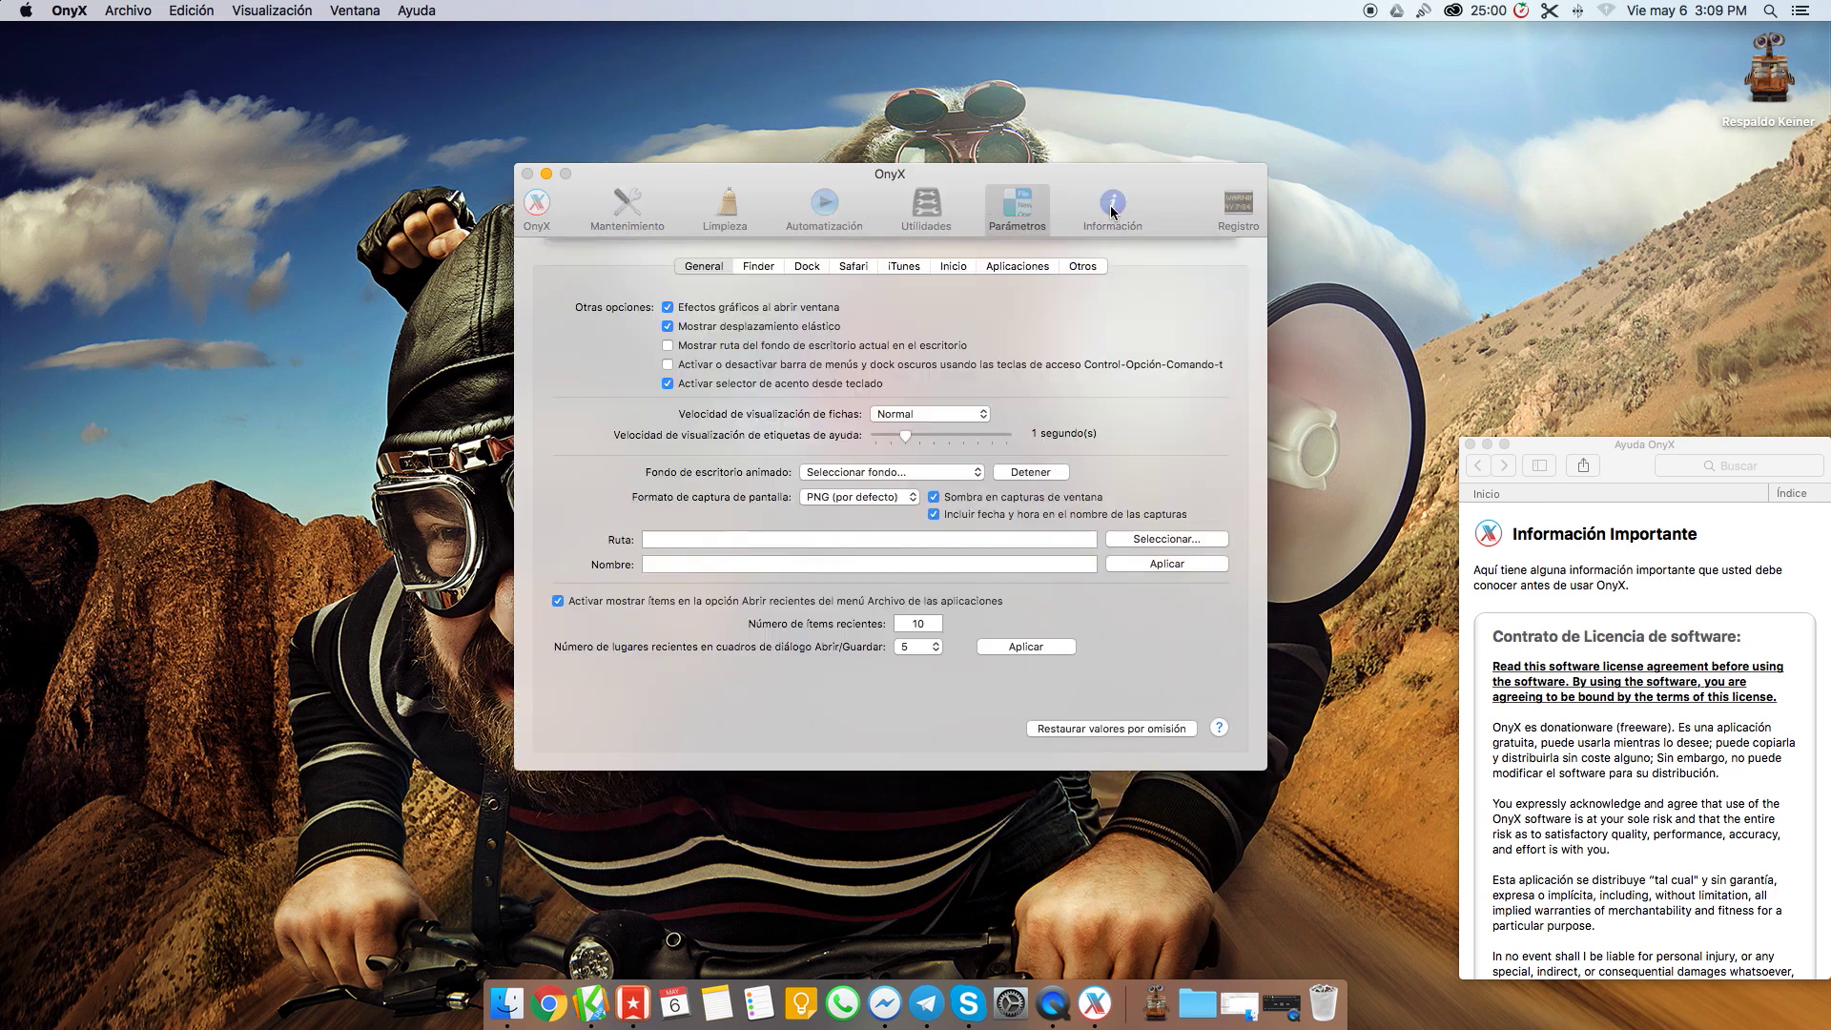
Look at the Información and Automatización sections, then the Papelera and Borrado options under Limpieza.
{"action": "left_click", "coordinate": [1111, 205]}
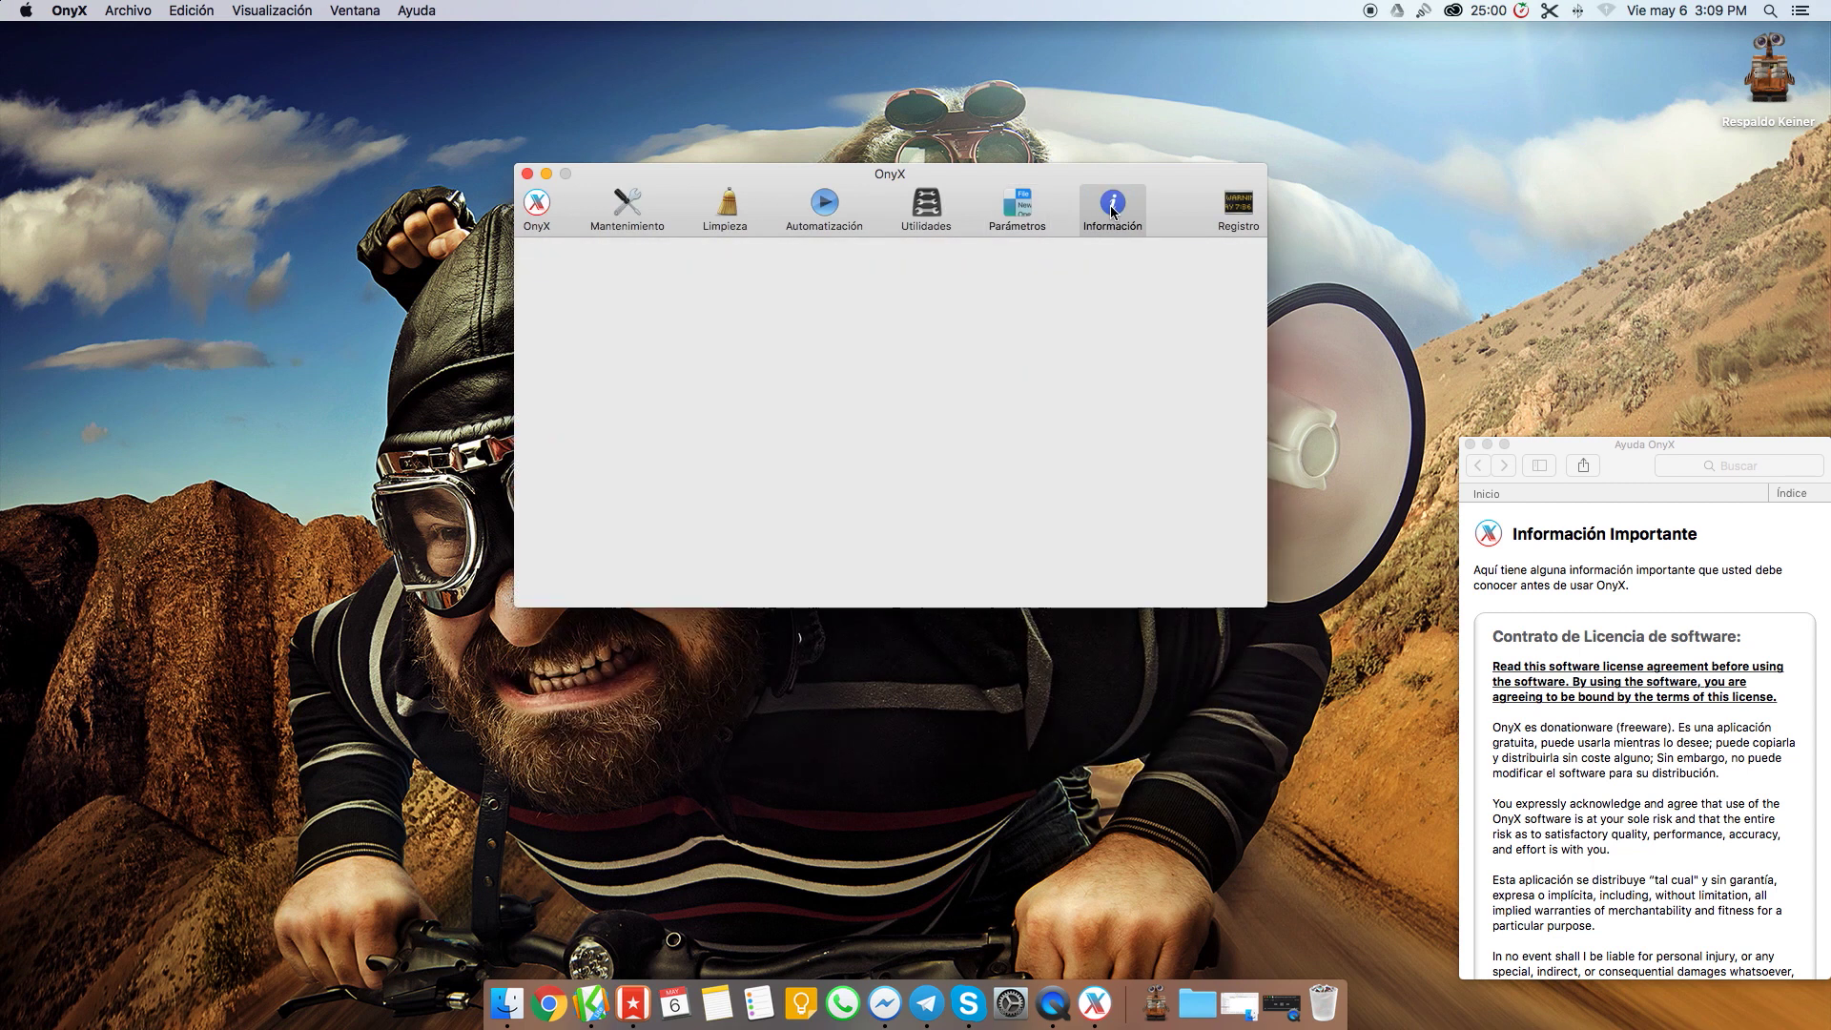
{"action": "left_click", "coordinate": [820, 216]}
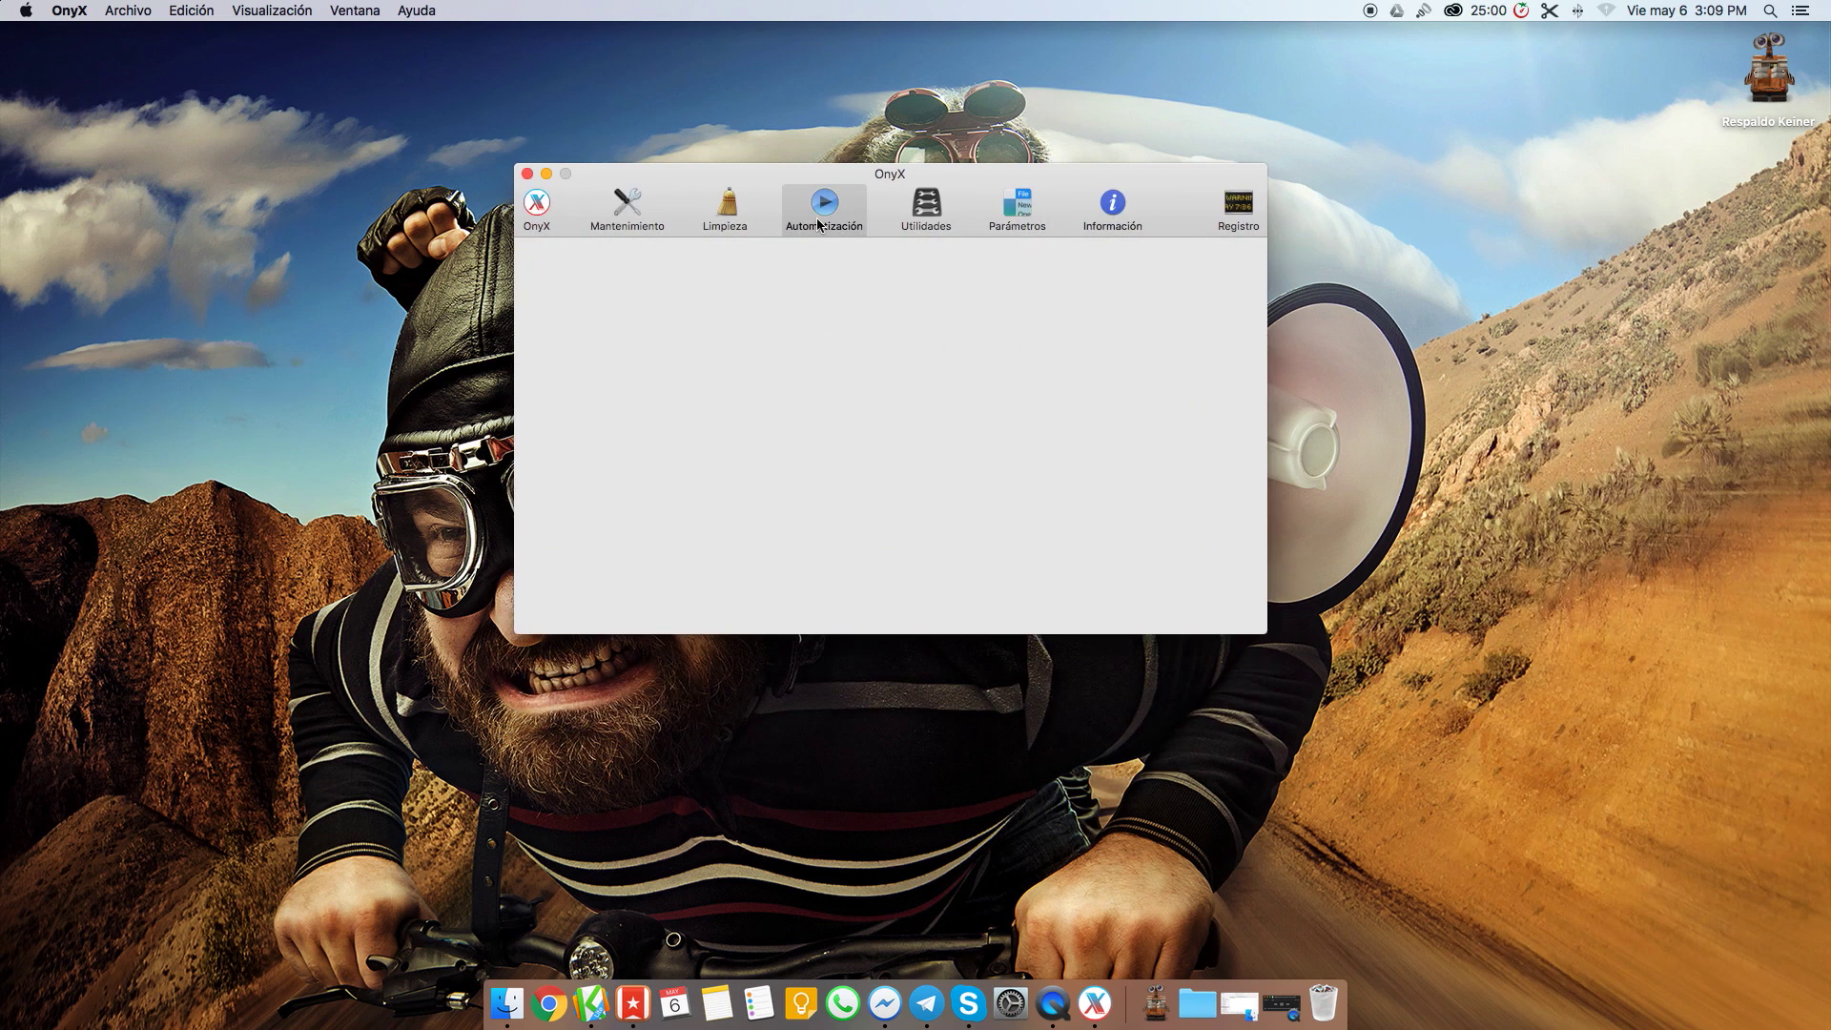
{"action": "left_click", "coordinate": [732, 227]}
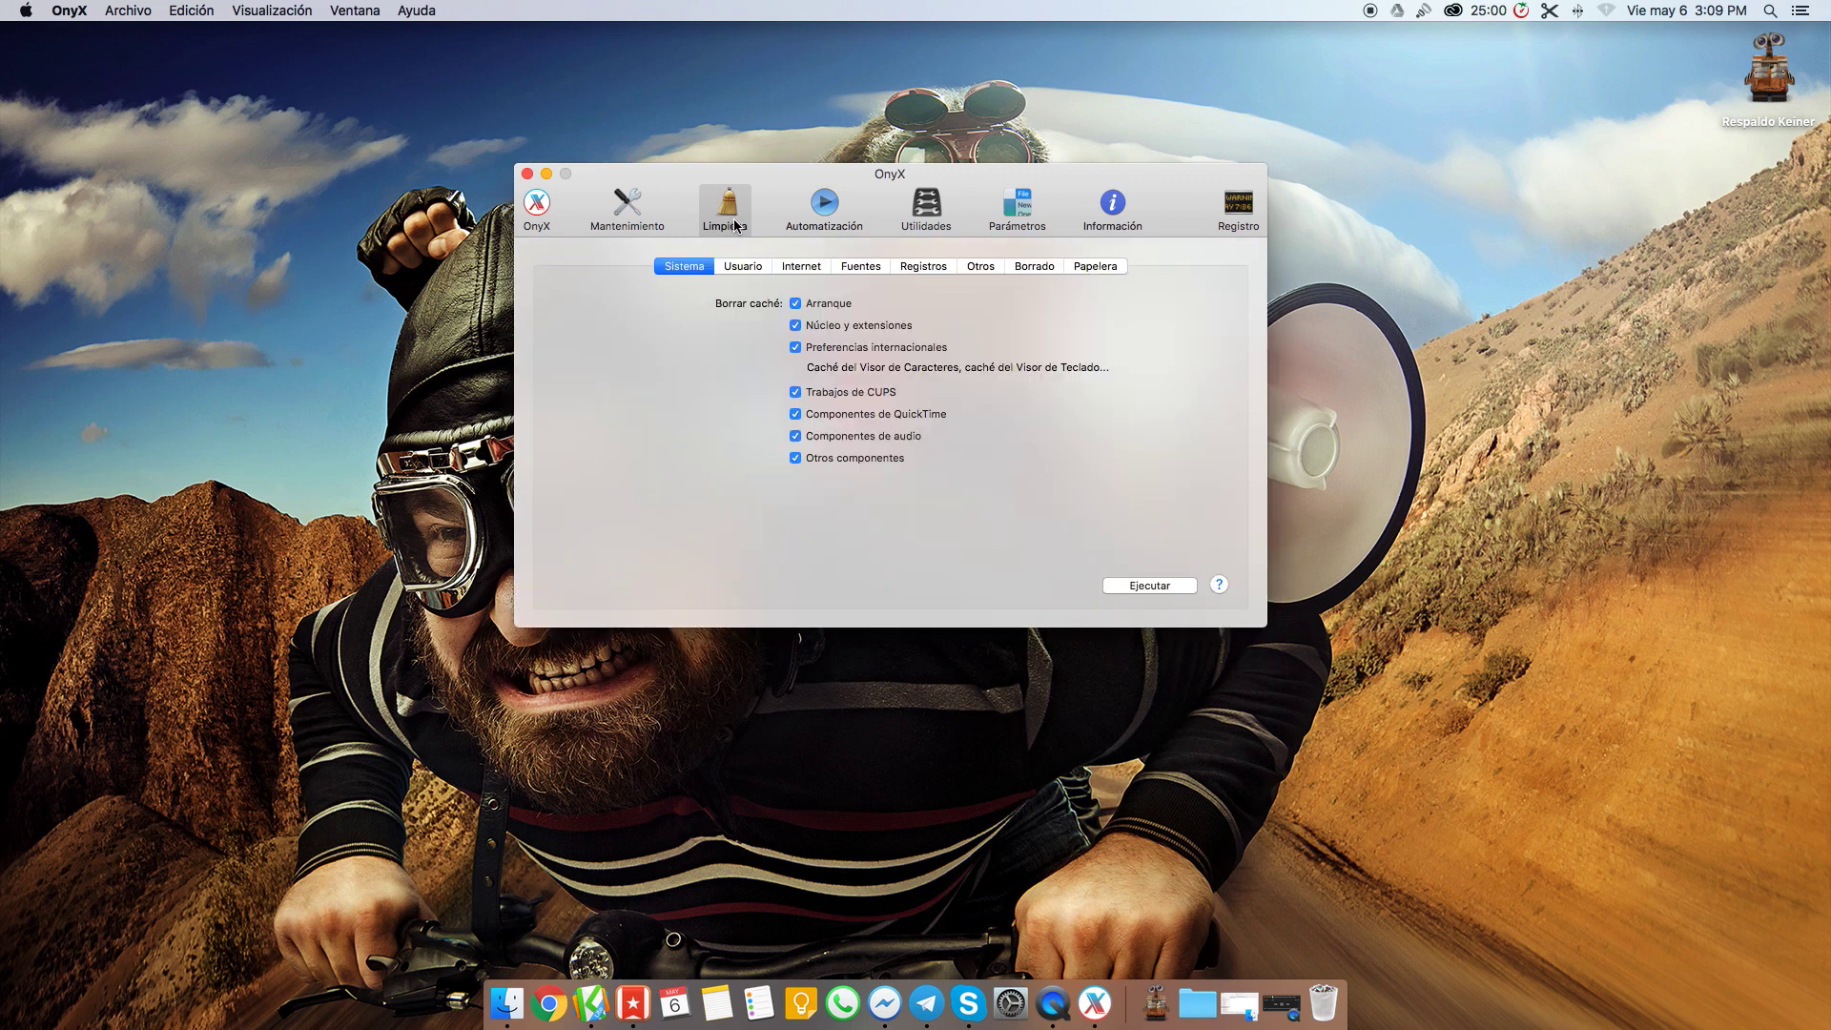
{"action": "left_click", "coordinate": [1093, 265]}
{"action": "left_click", "coordinate": [1029, 267]}
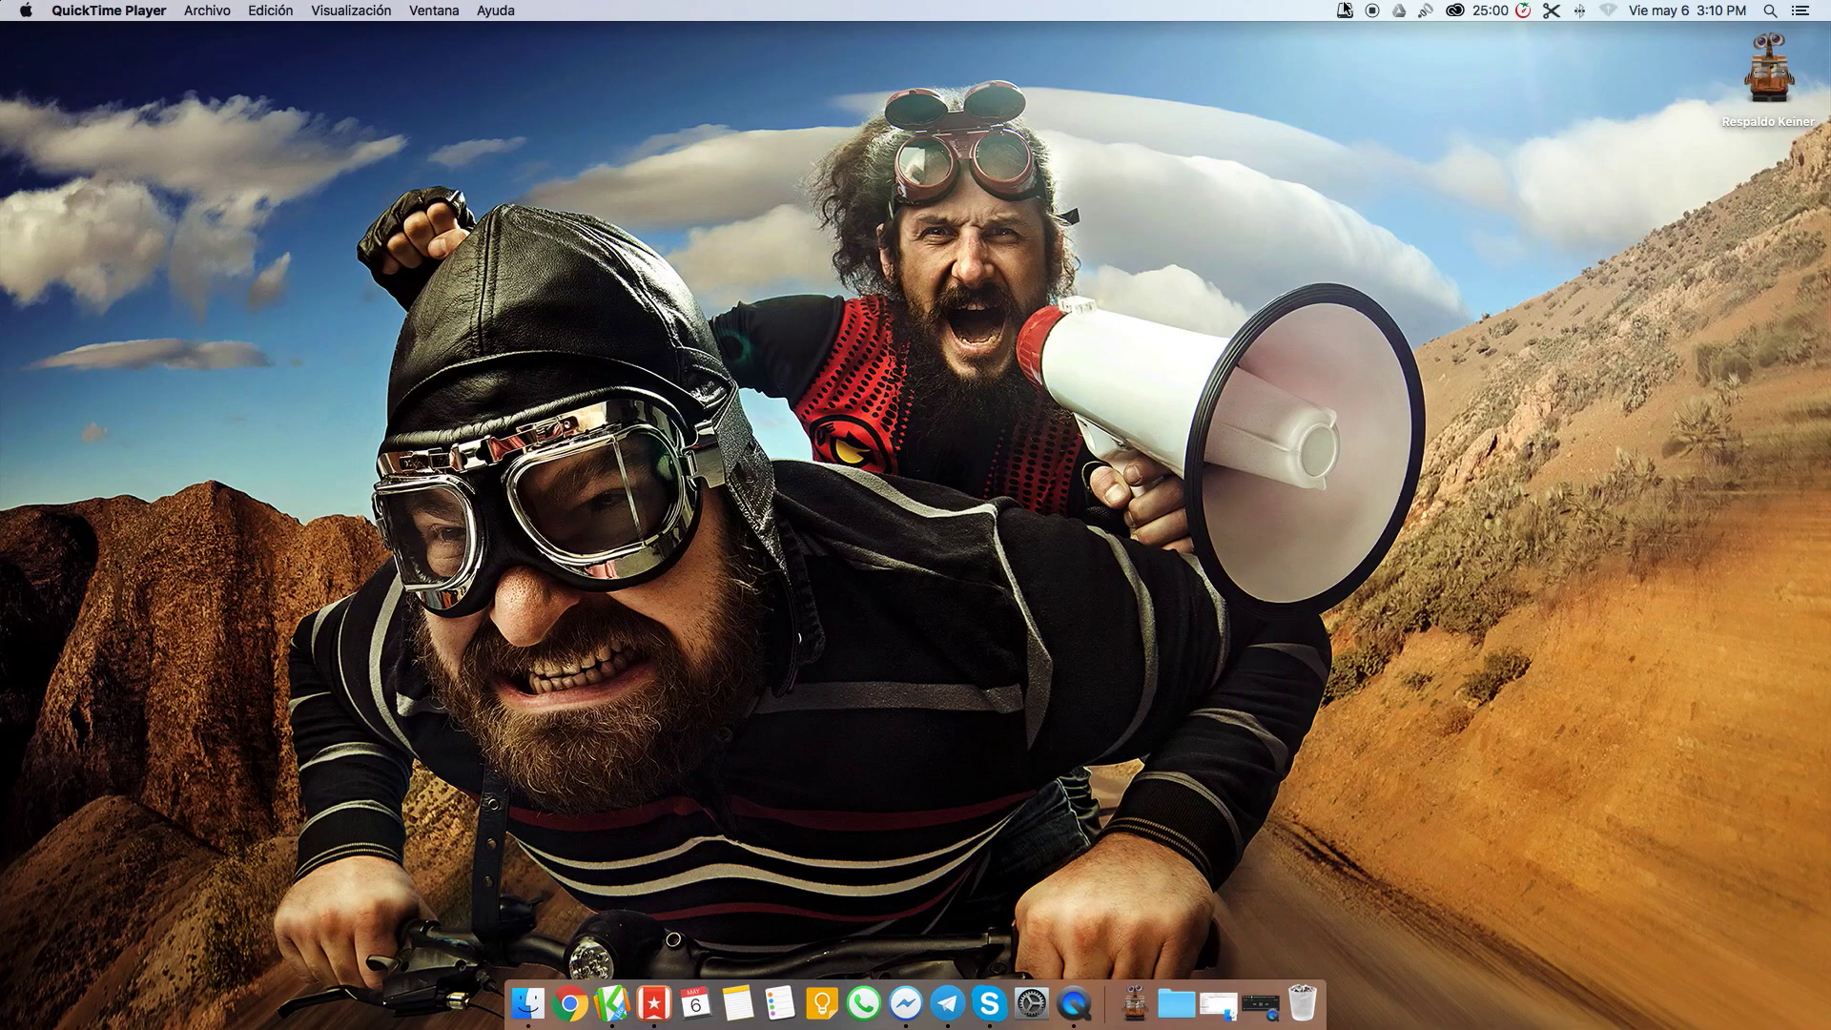
In CleanMyDrive 2, dismiss the Gemini promotion and grant access to the KC Roja drive.
{"action": "left_click", "coordinate": [1345, 9]}
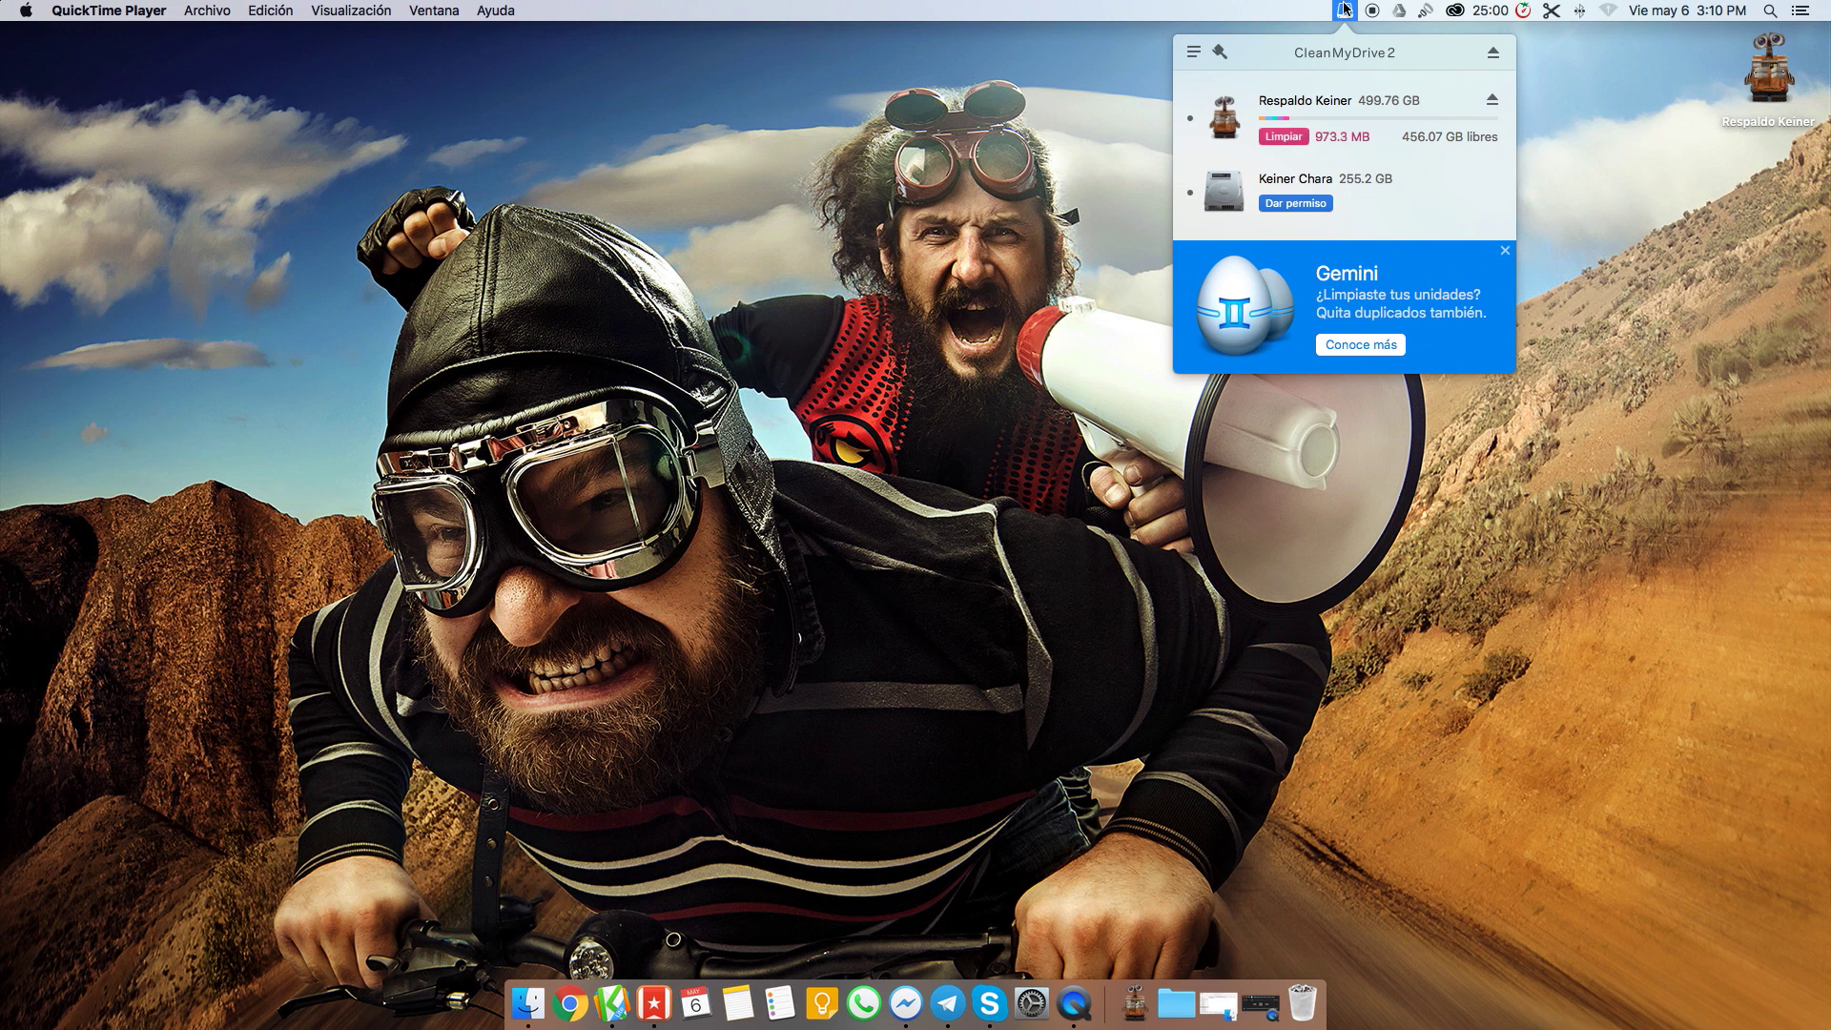
{"action": "left_click", "coordinate": [1507, 251]}
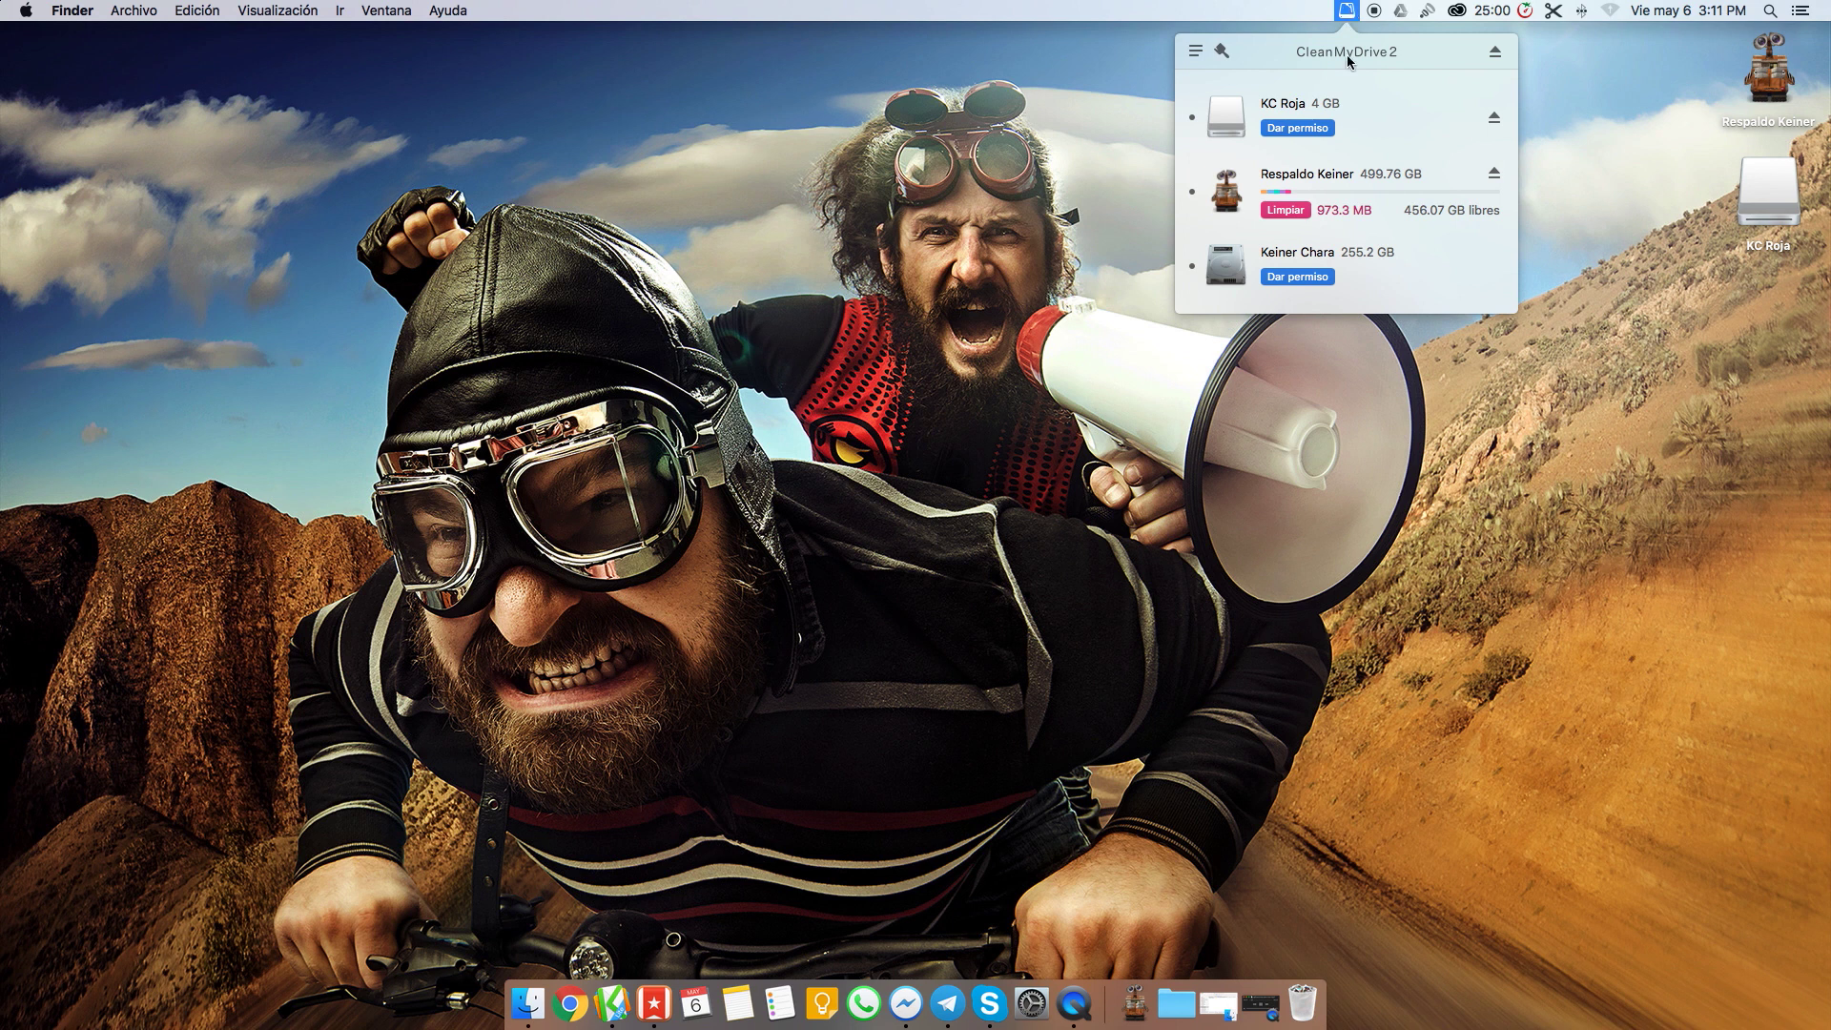
{"action": "left_click", "coordinate": [1301, 130]}
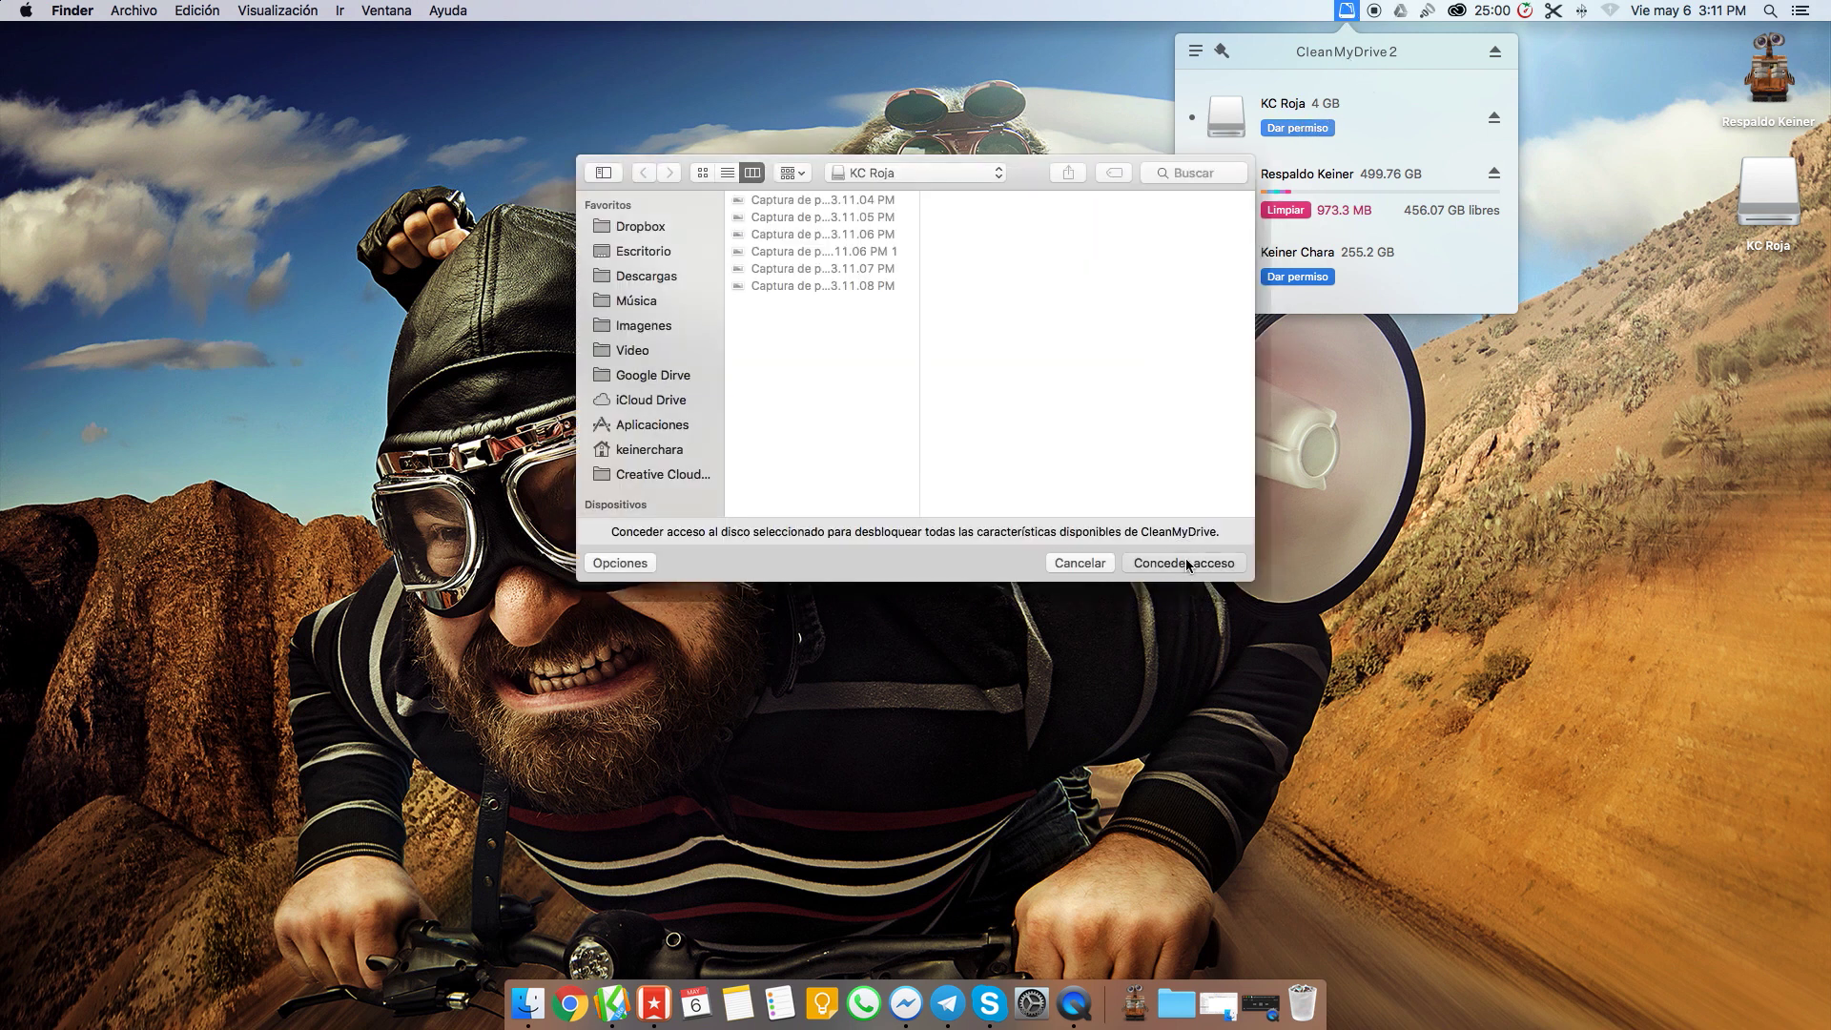
{"action": "left_click", "coordinate": [1184, 563]}
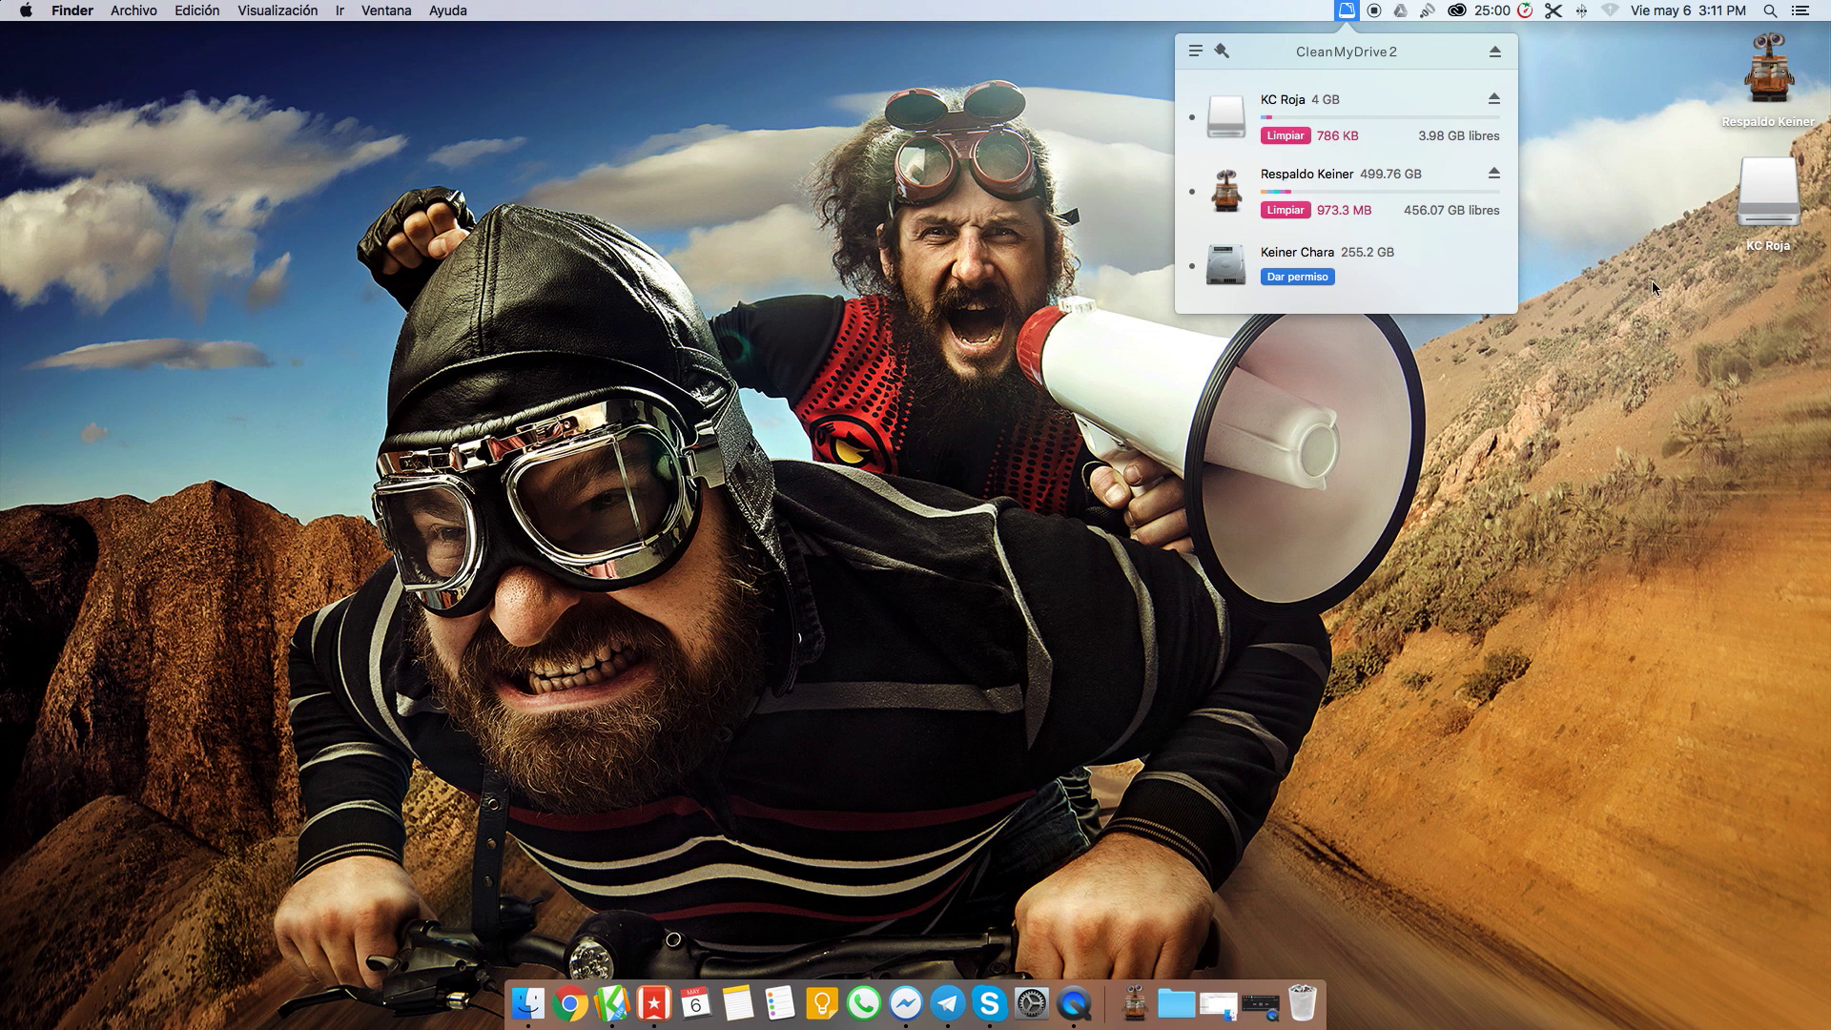
Open the KC Roja drive in Finder, move all its screenshot files to the trash and close the window.
{"action": "double_click", "coordinate": [1765, 196]}
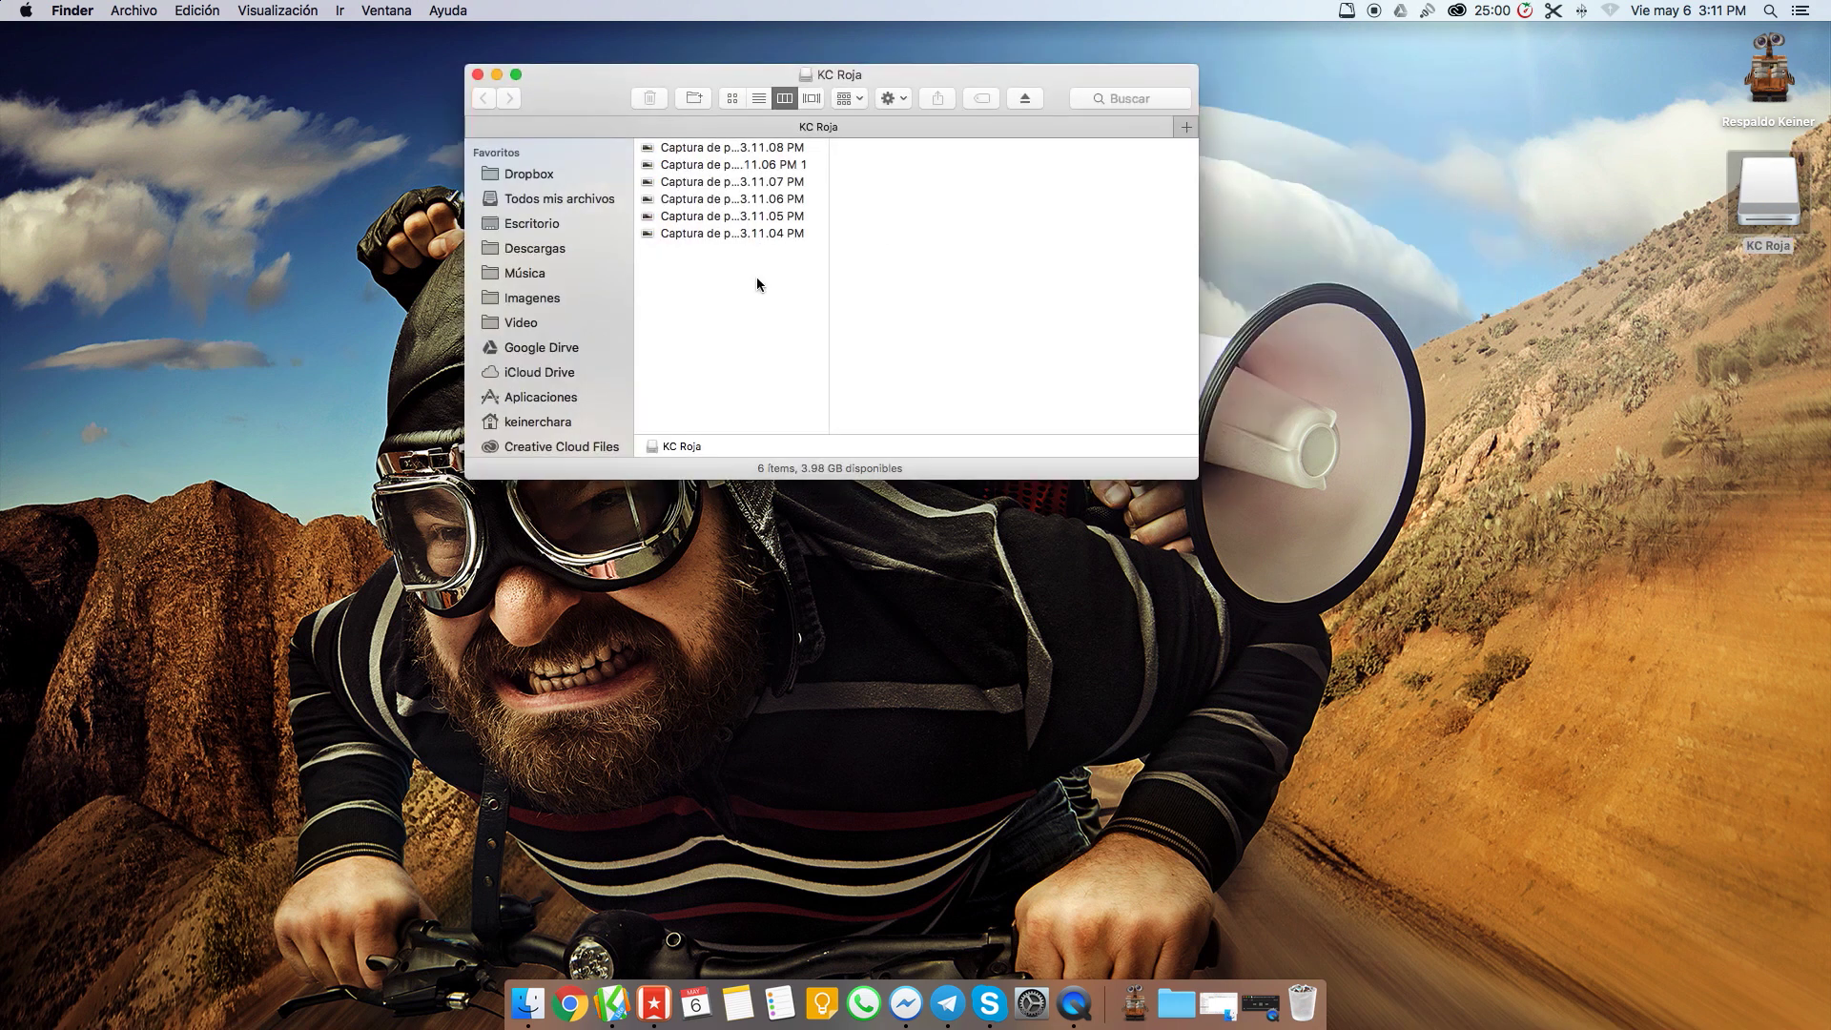
{"action": "left_click_drag", "start_coordinate": [758, 276], "coordinate": [752, 115]}
{"action": "left_click", "coordinate": [651, 95]}
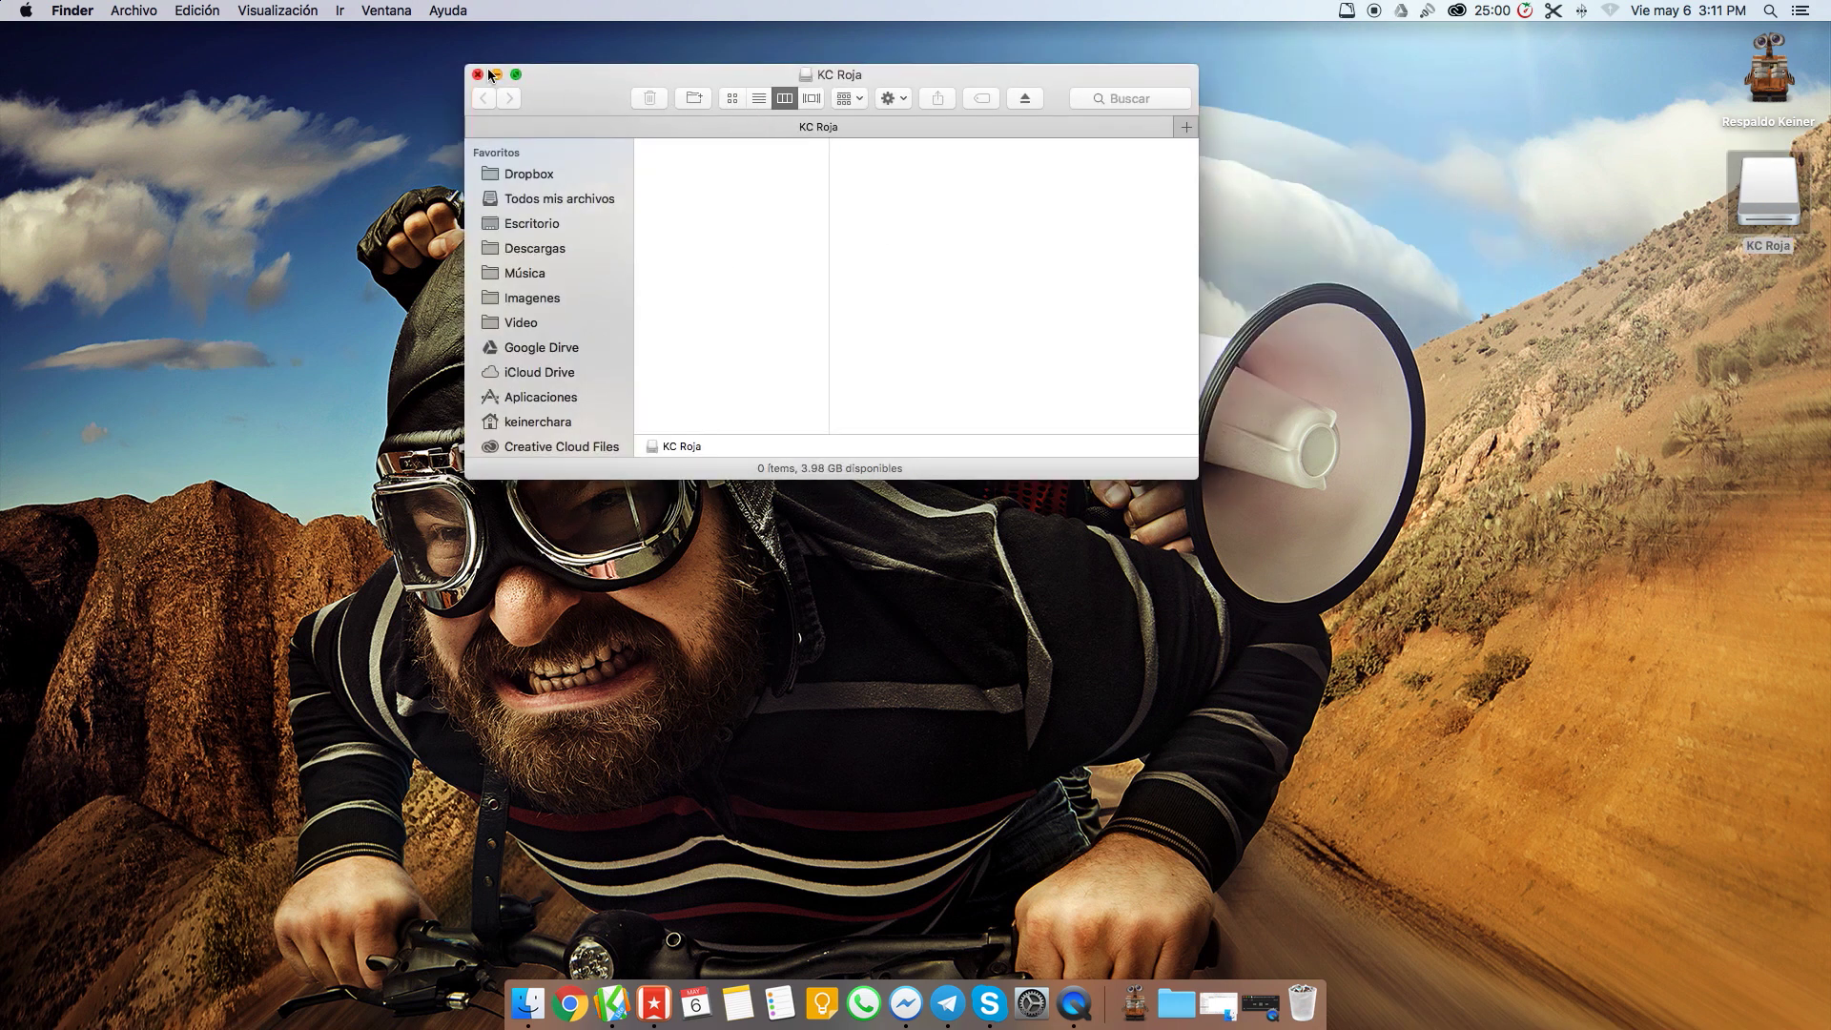
{"action": "left_click", "coordinate": [478, 74]}
Reopen CleanMyDrive 2 and eject the KC Roja drive.
{"action": "left_click", "coordinate": [1346, 11]}
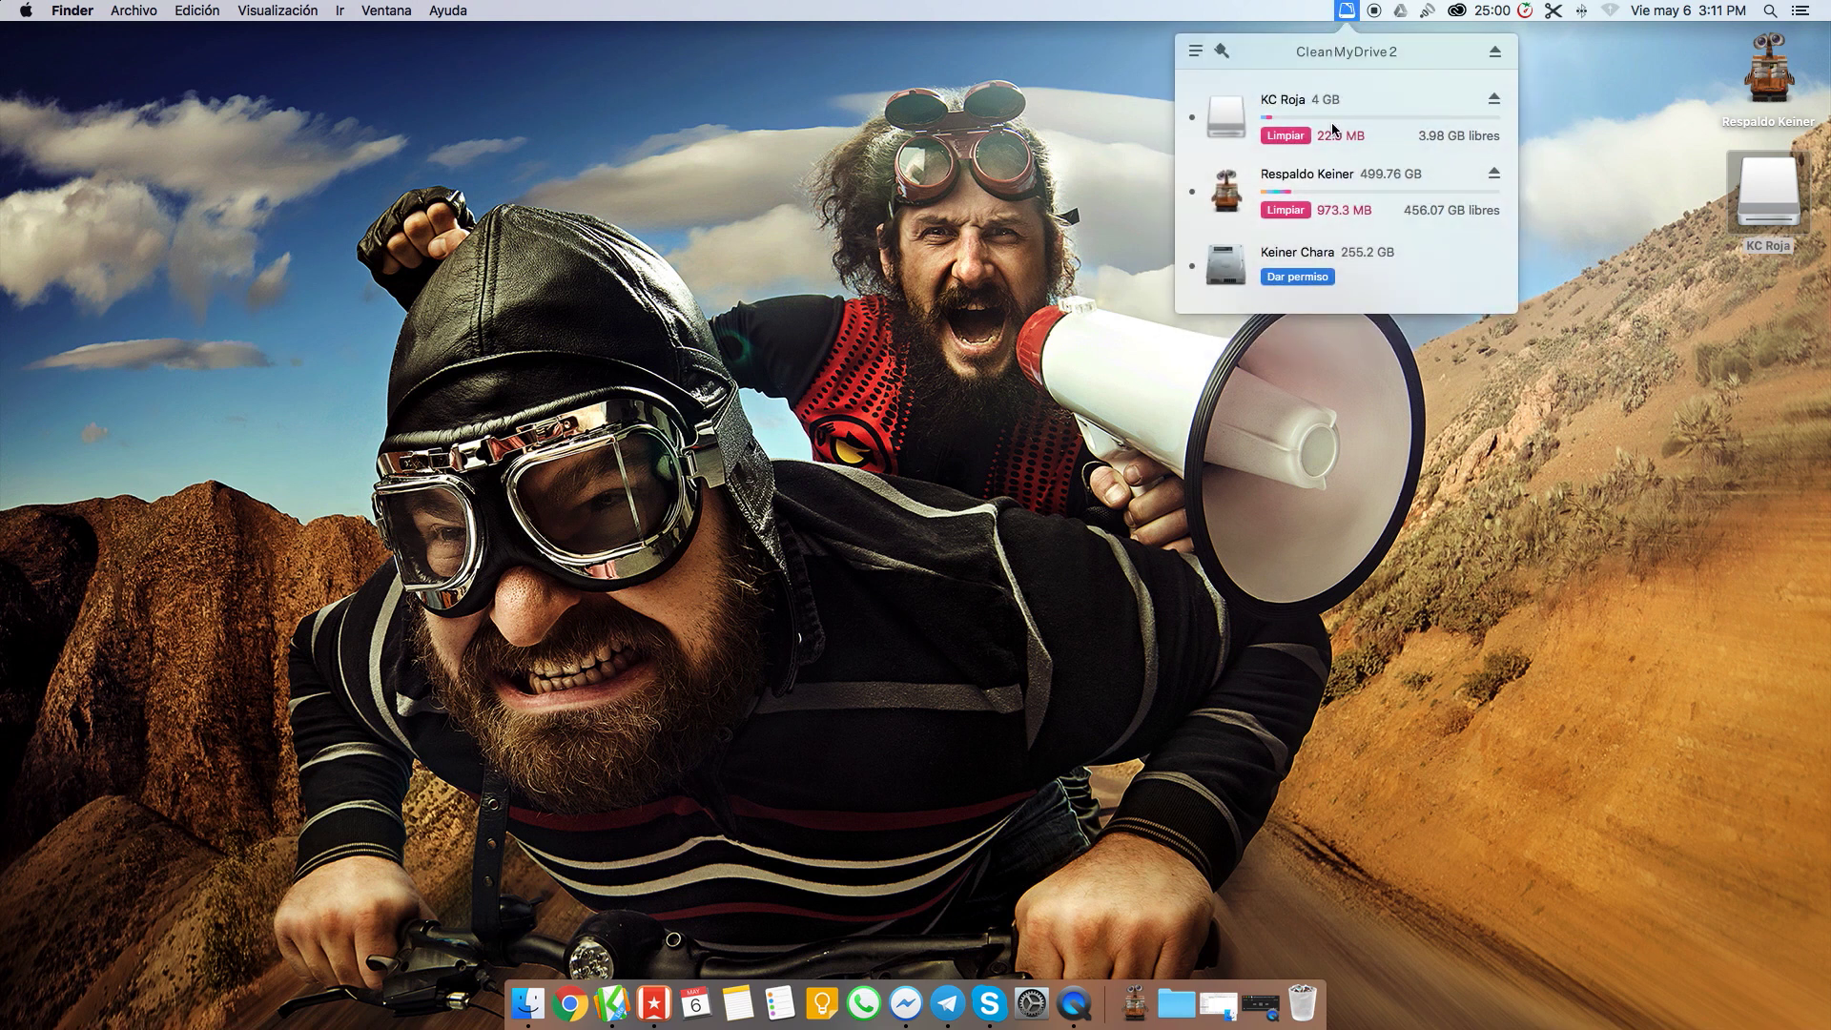
{"action": "left_click", "coordinate": [1494, 98]}
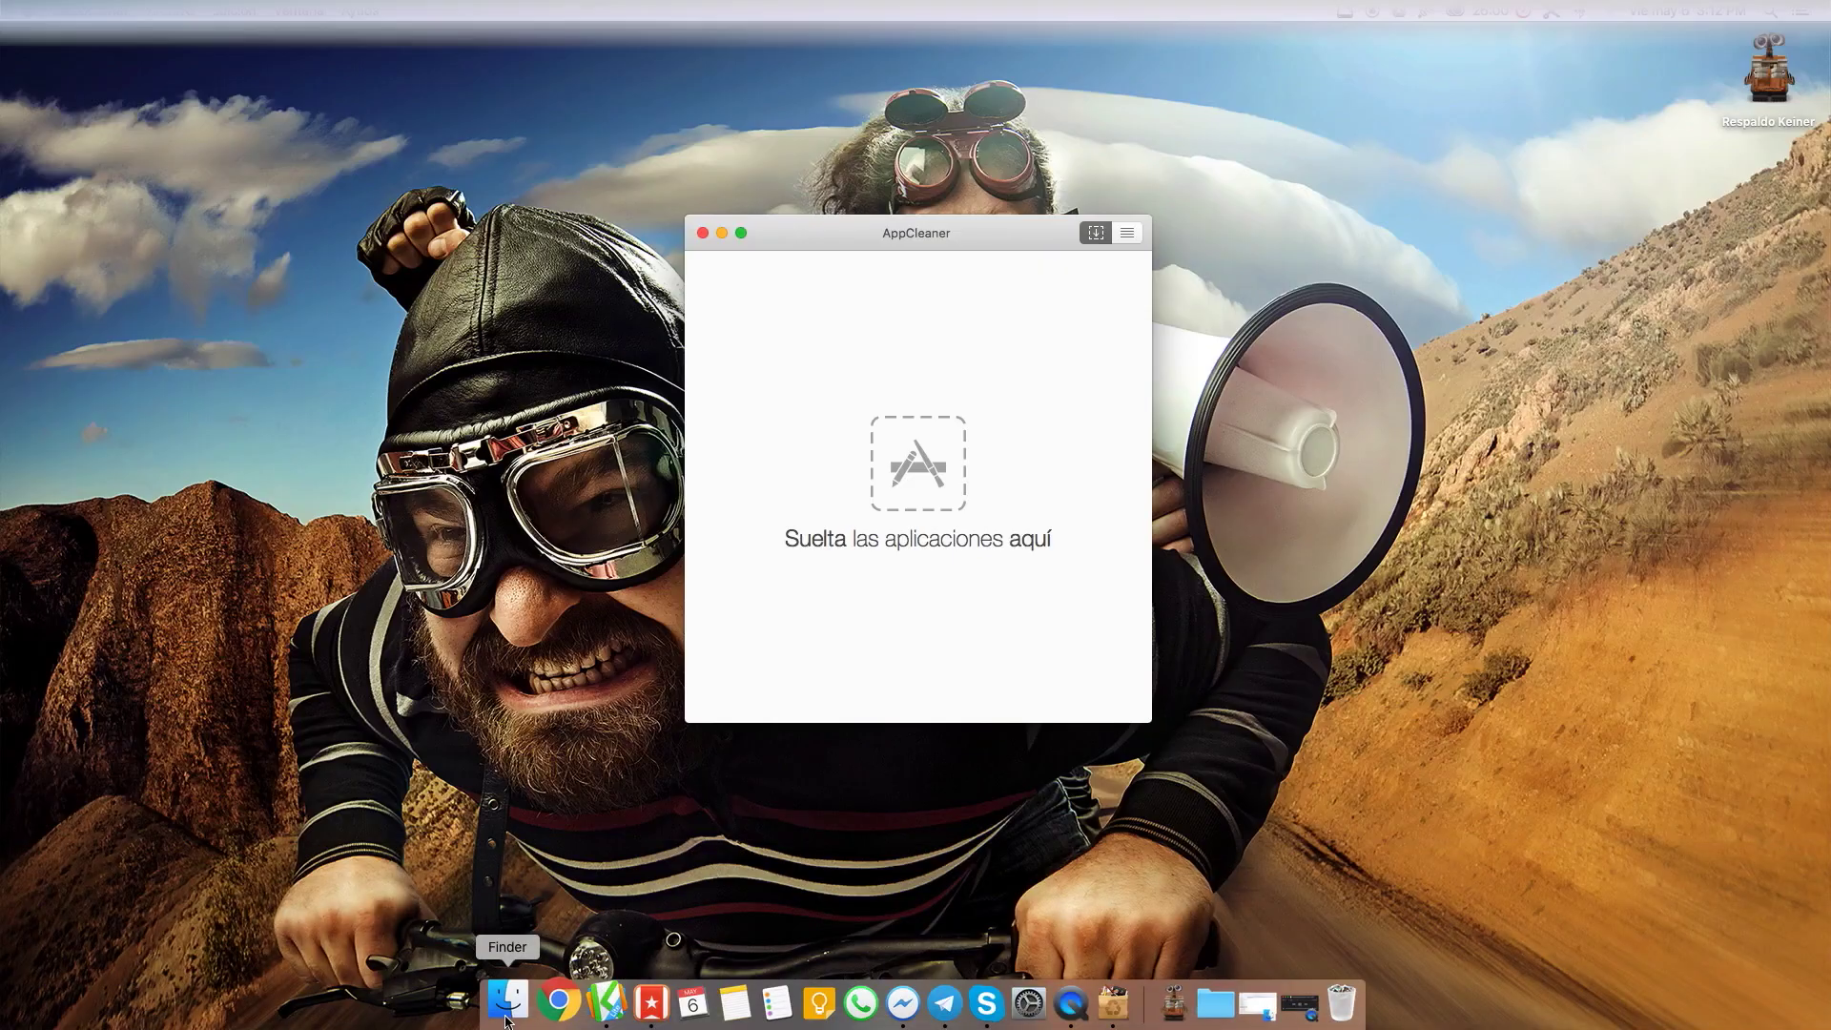
Place AppCleaner beside Finder's Aplicaciones folder and drop Myna for Google Translate into it to find the app's related files.
{"action": "left_click", "coordinate": [508, 1017]}
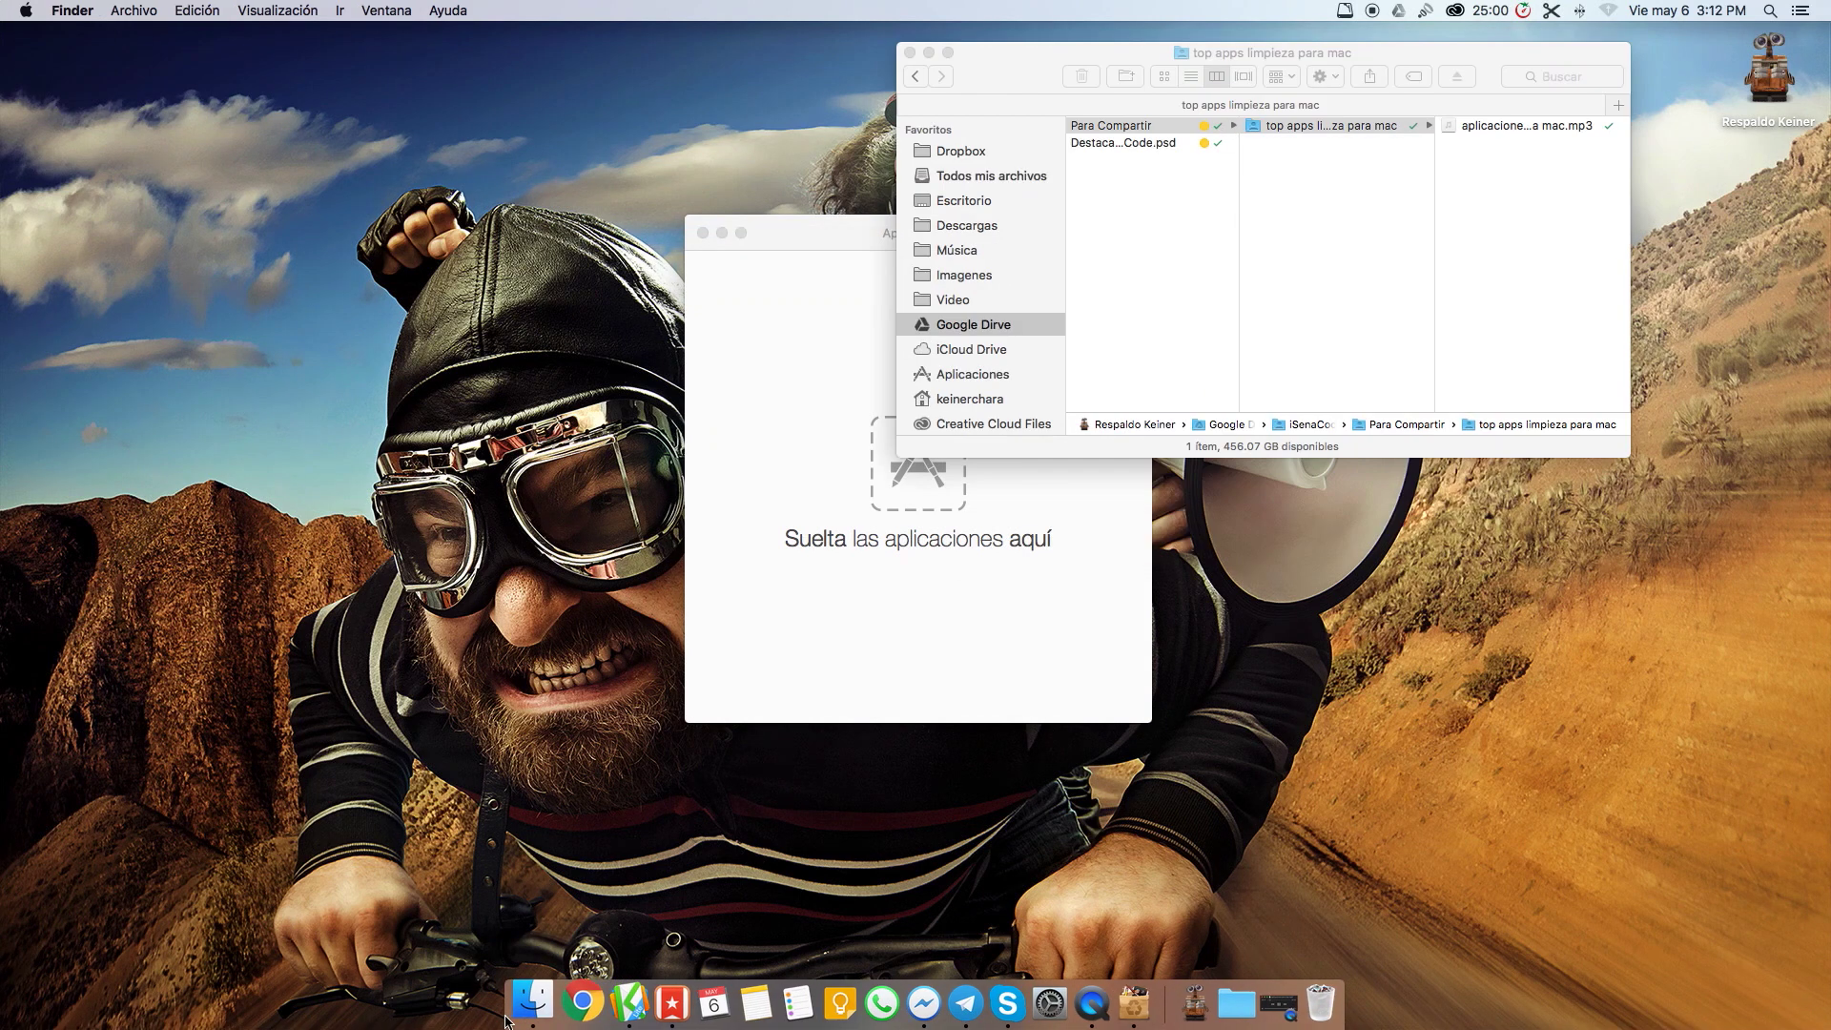
{"action": "left_click", "coordinate": [990, 374]}
{"action": "left_click_drag", "start_coordinate": [828, 225], "coordinate": [436, 242]}
{"action": "scroll", "coordinate": [1326, 282], "scroll_direction": "down", "scroll_amount": 3}
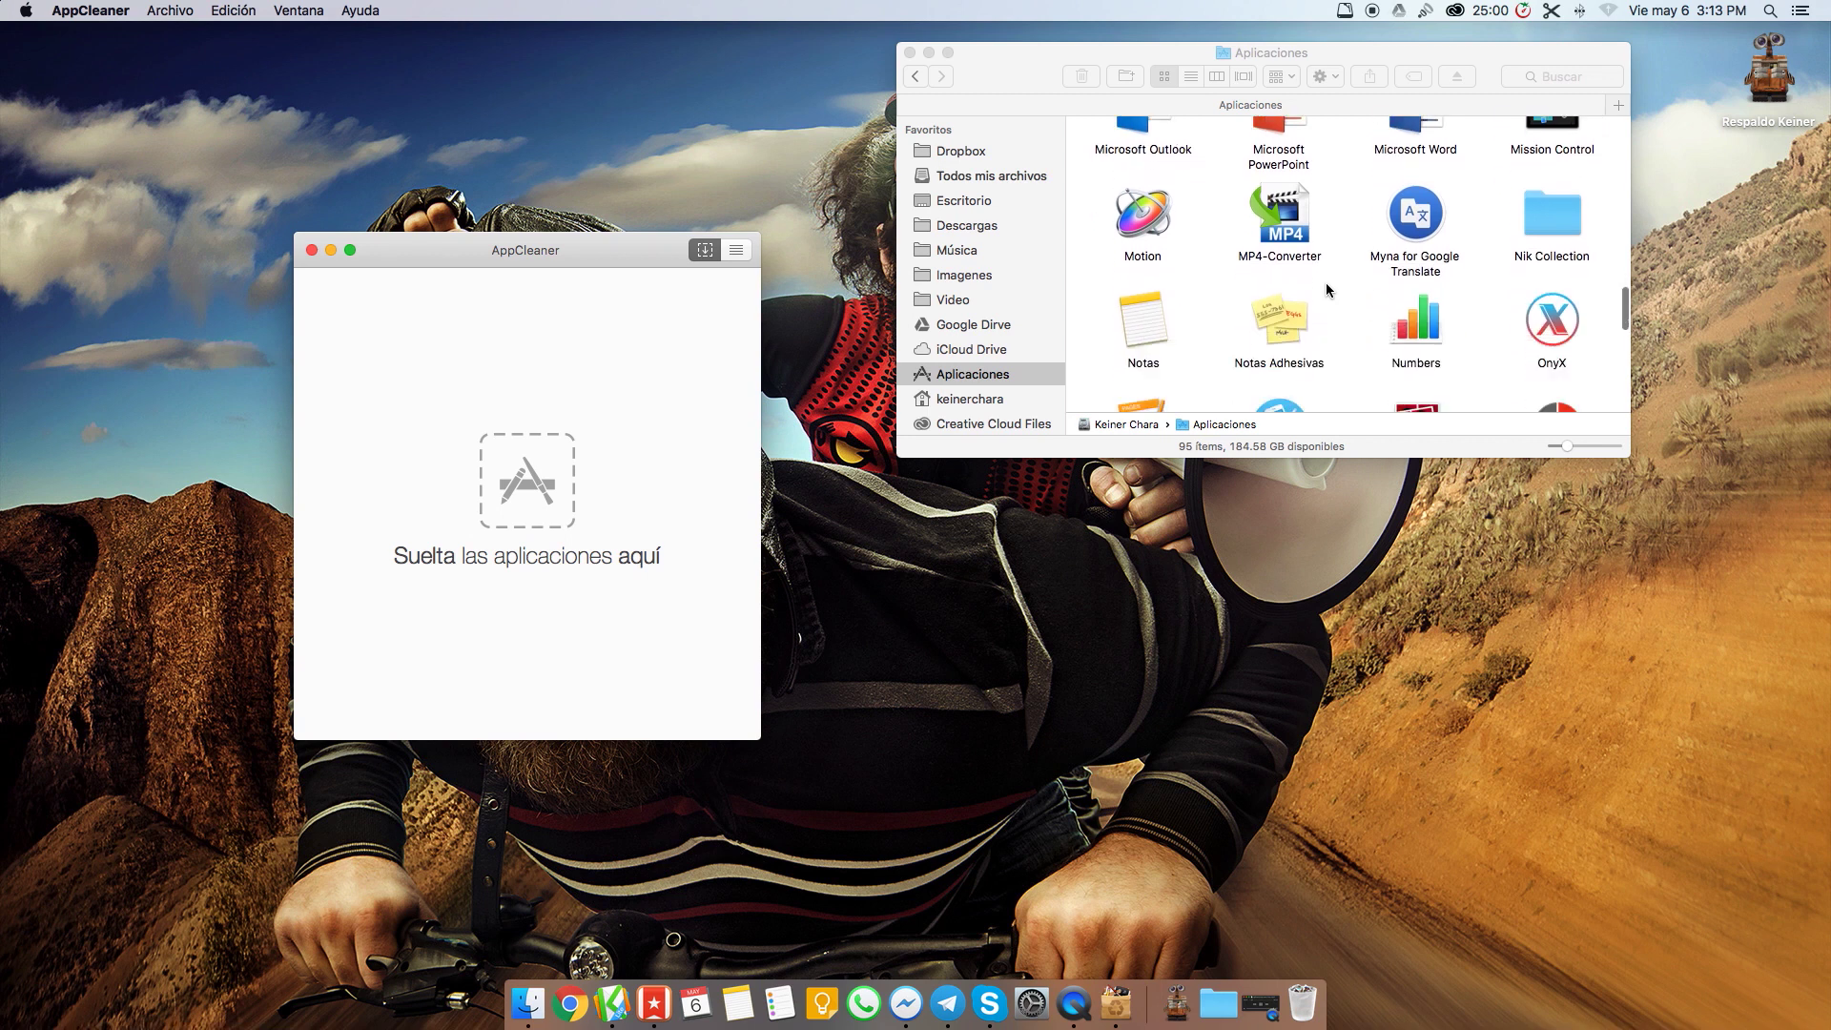
{"action": "left_click", "coordinate": [1424, 215]}
{"action": "left_click_drag", "start_coordinate": [1424, 215], "coordinate": [488, 505]}
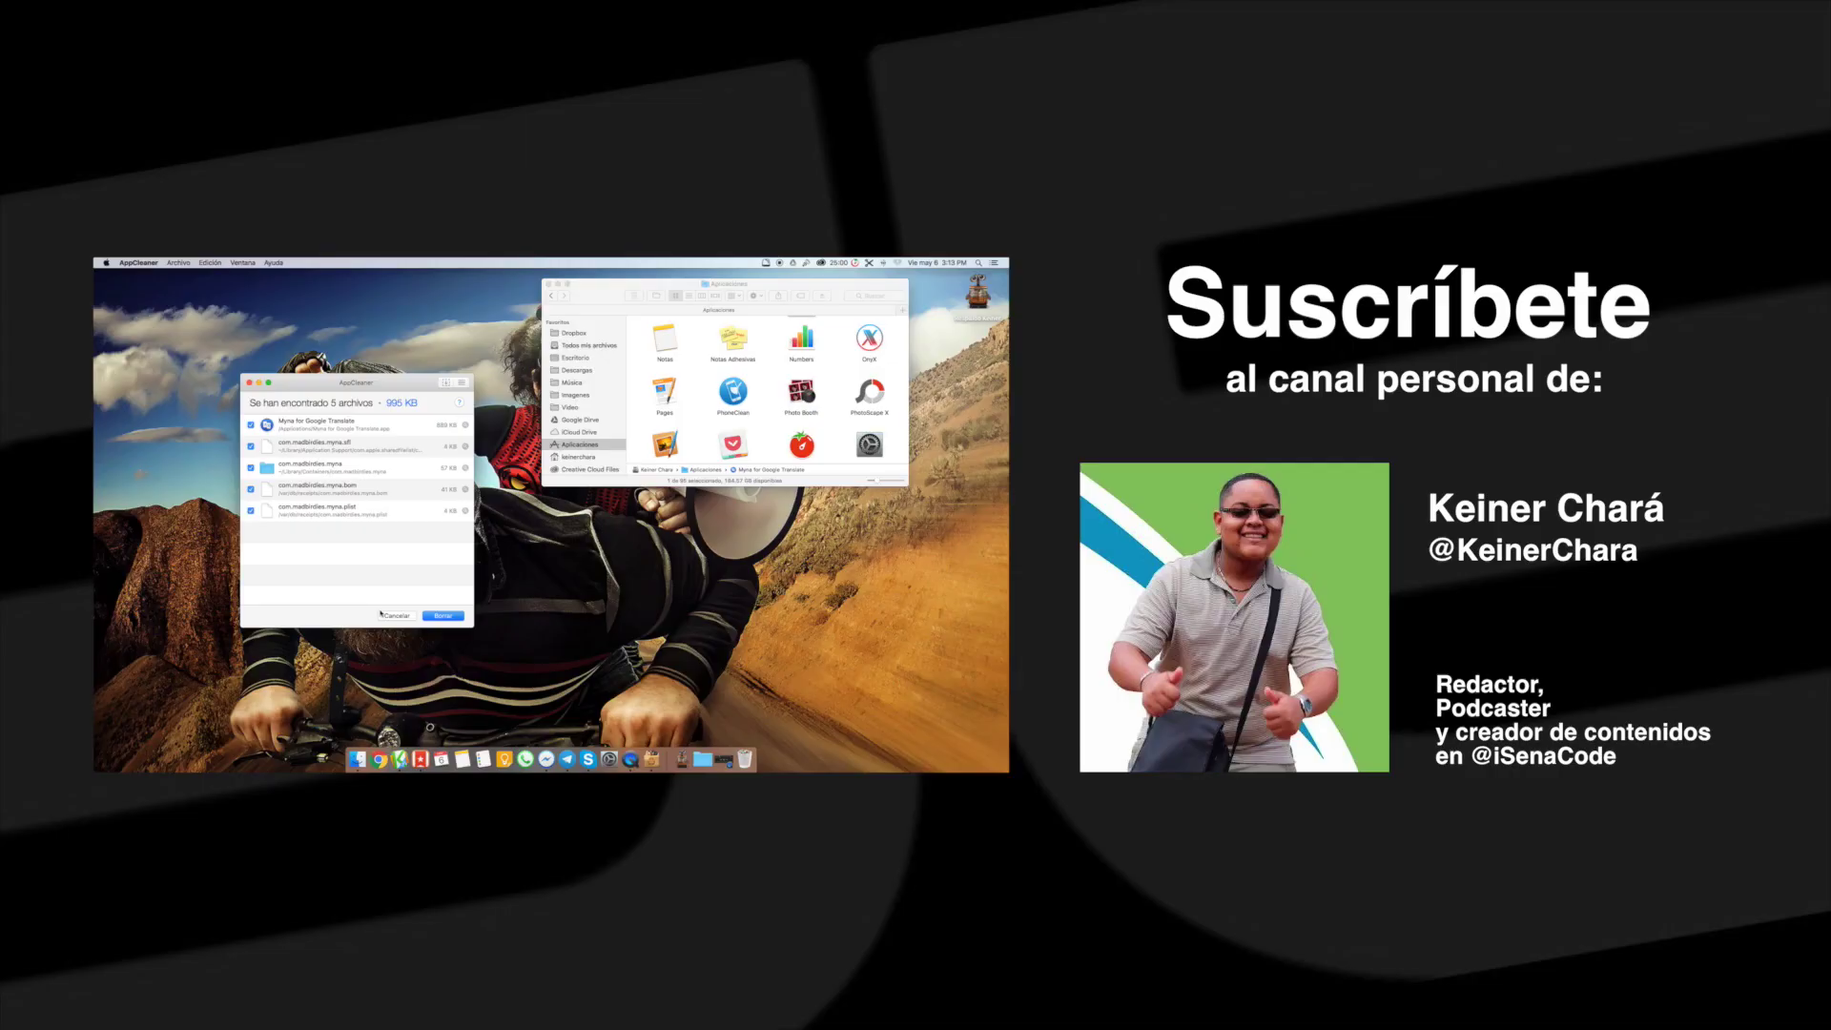
Close AppCleaner without deleting the listed files, and close the Aplicaciones window.
{"action": "left_click", "coordinate": [250, 383]}
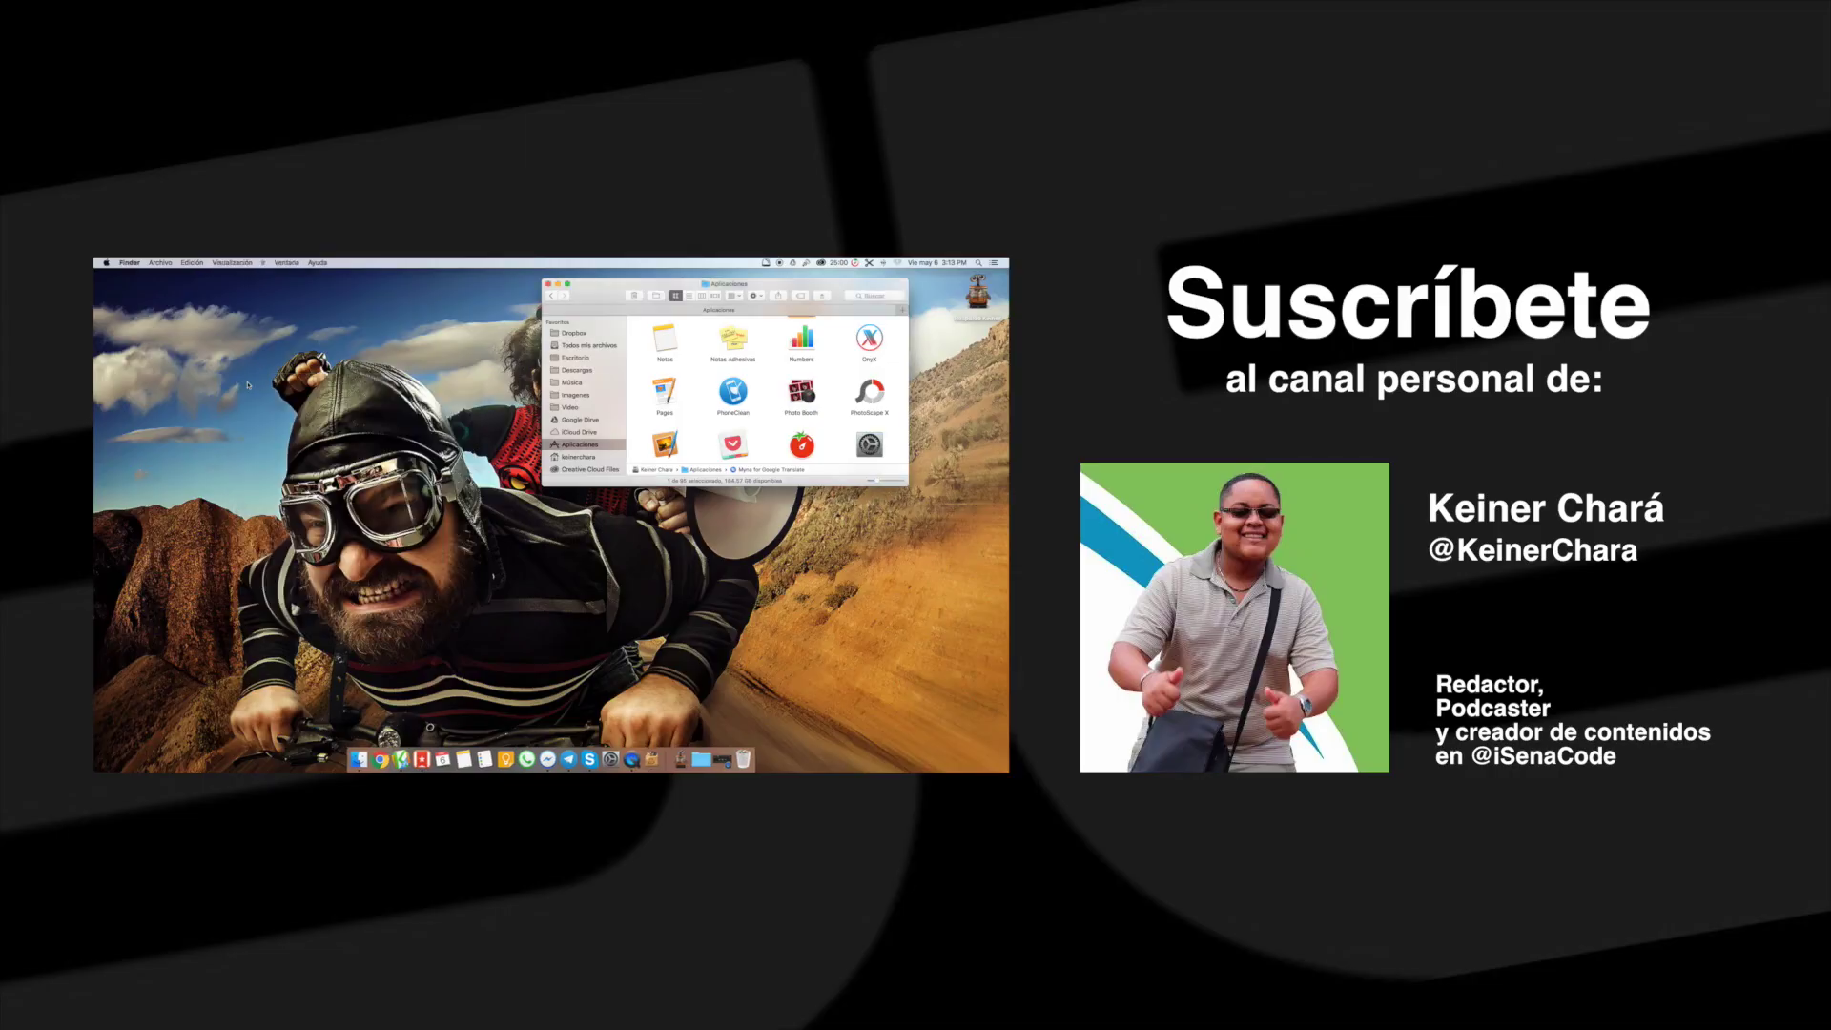
{"action": "left_click", "coordinate": [548, 284]}
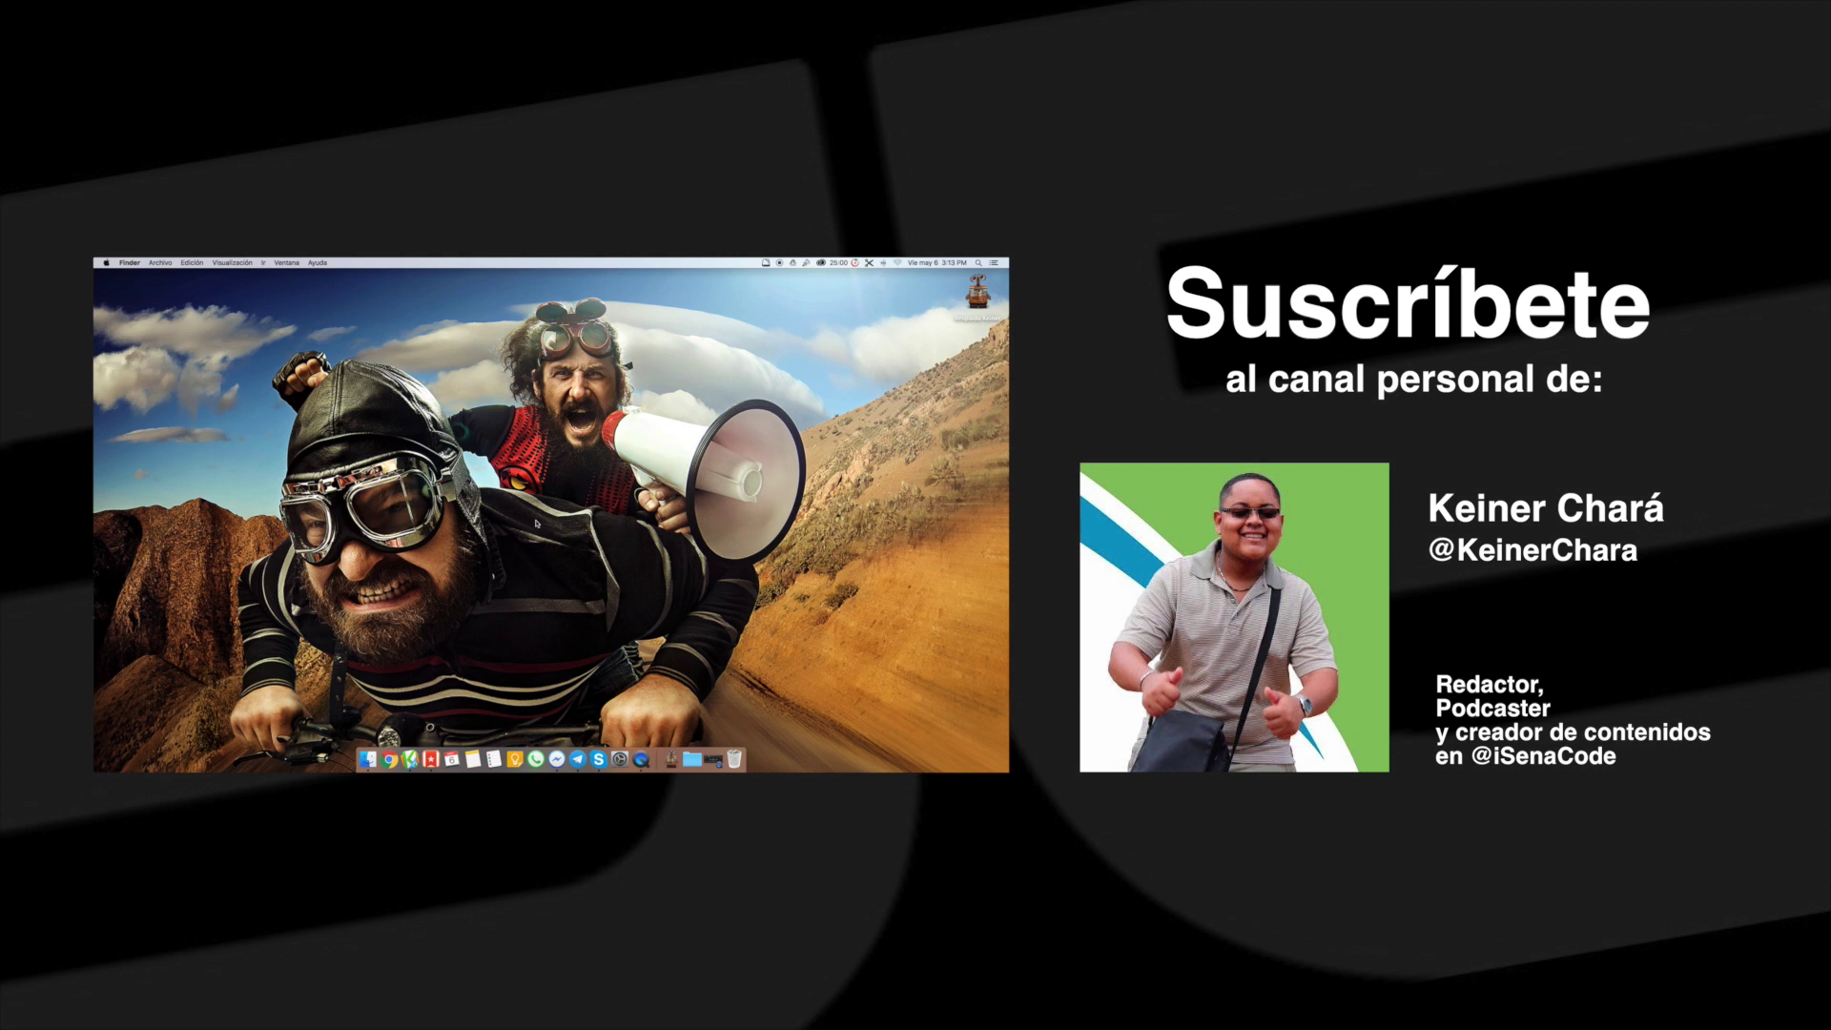